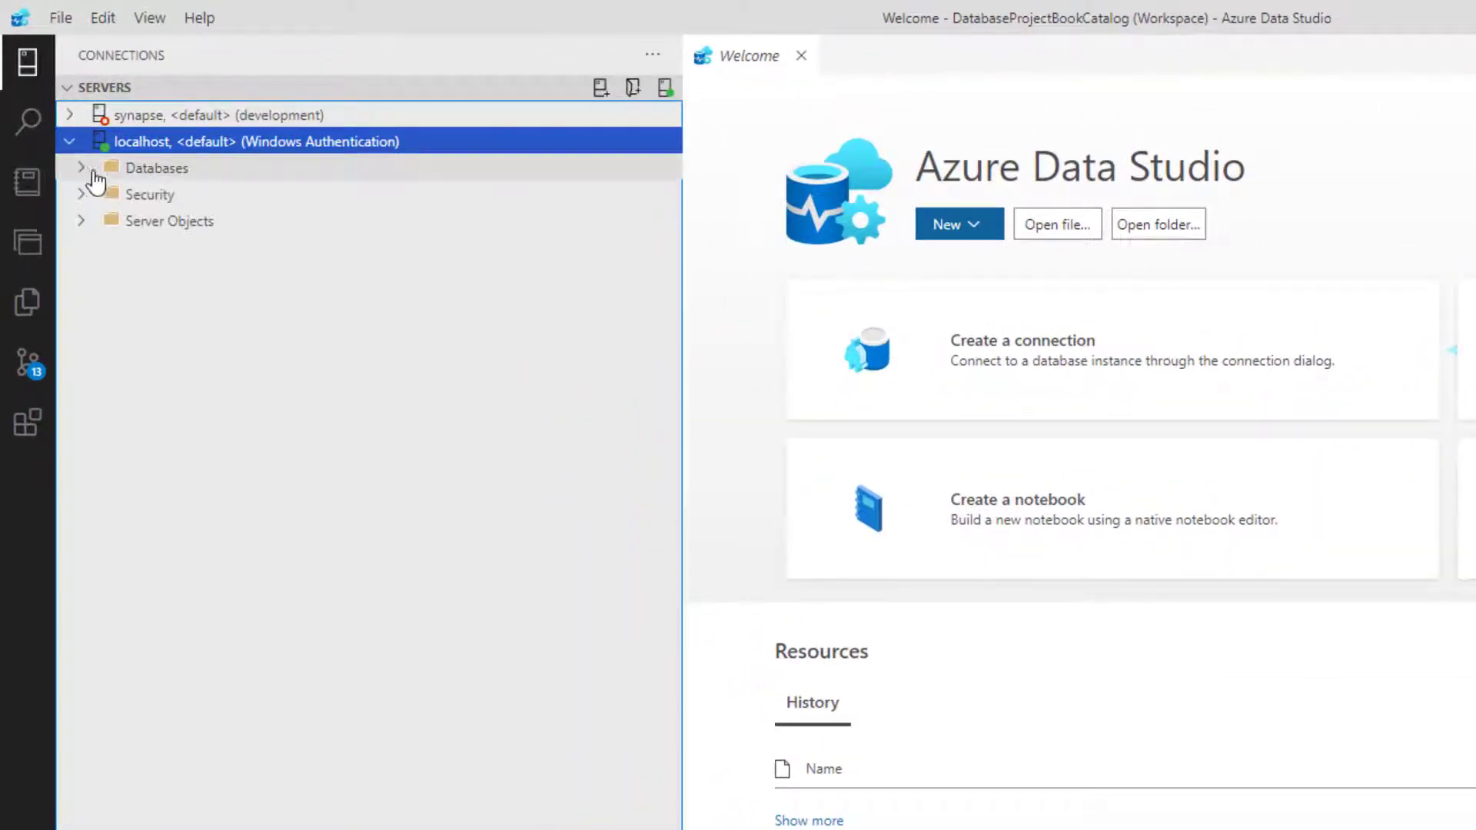
Expand the BookCatalog database on localhost down to its tables
{"action": "left_click", "coordinate": [91, 169]}
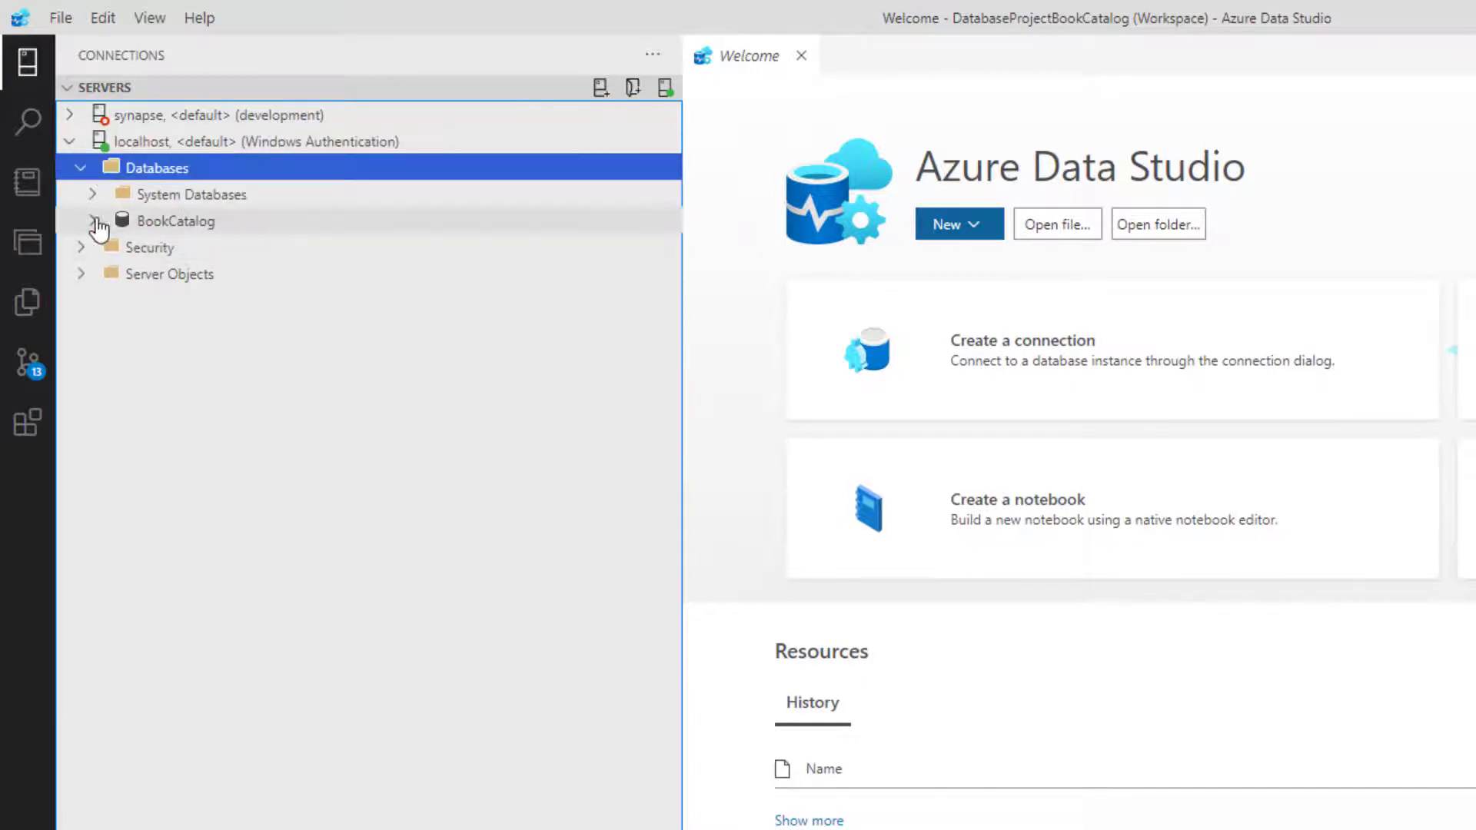
{"action": "left_click", "coordinate": [96, 222]}
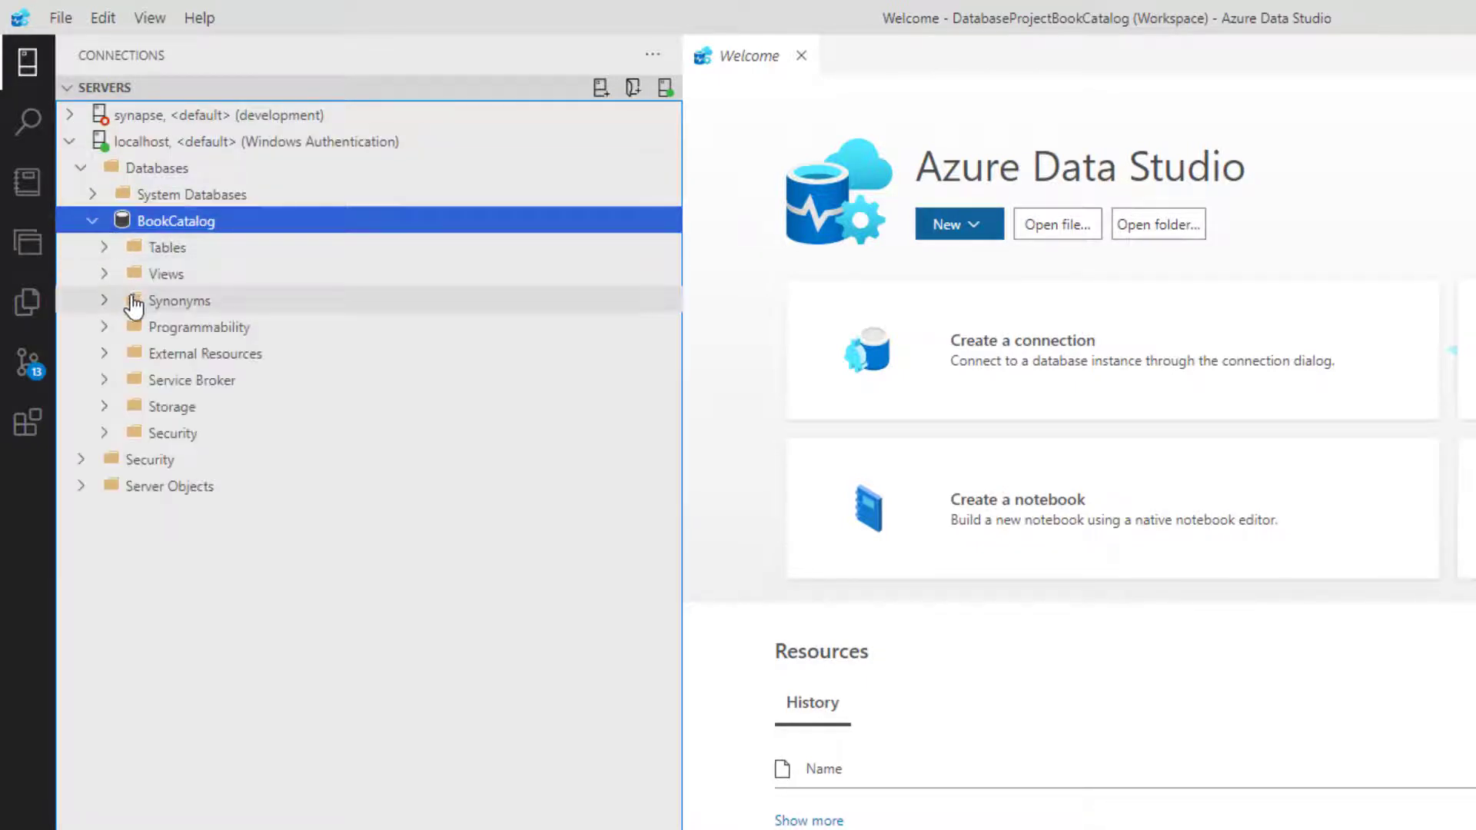
{"action": "left_click", "coordinate": [106, 247]}
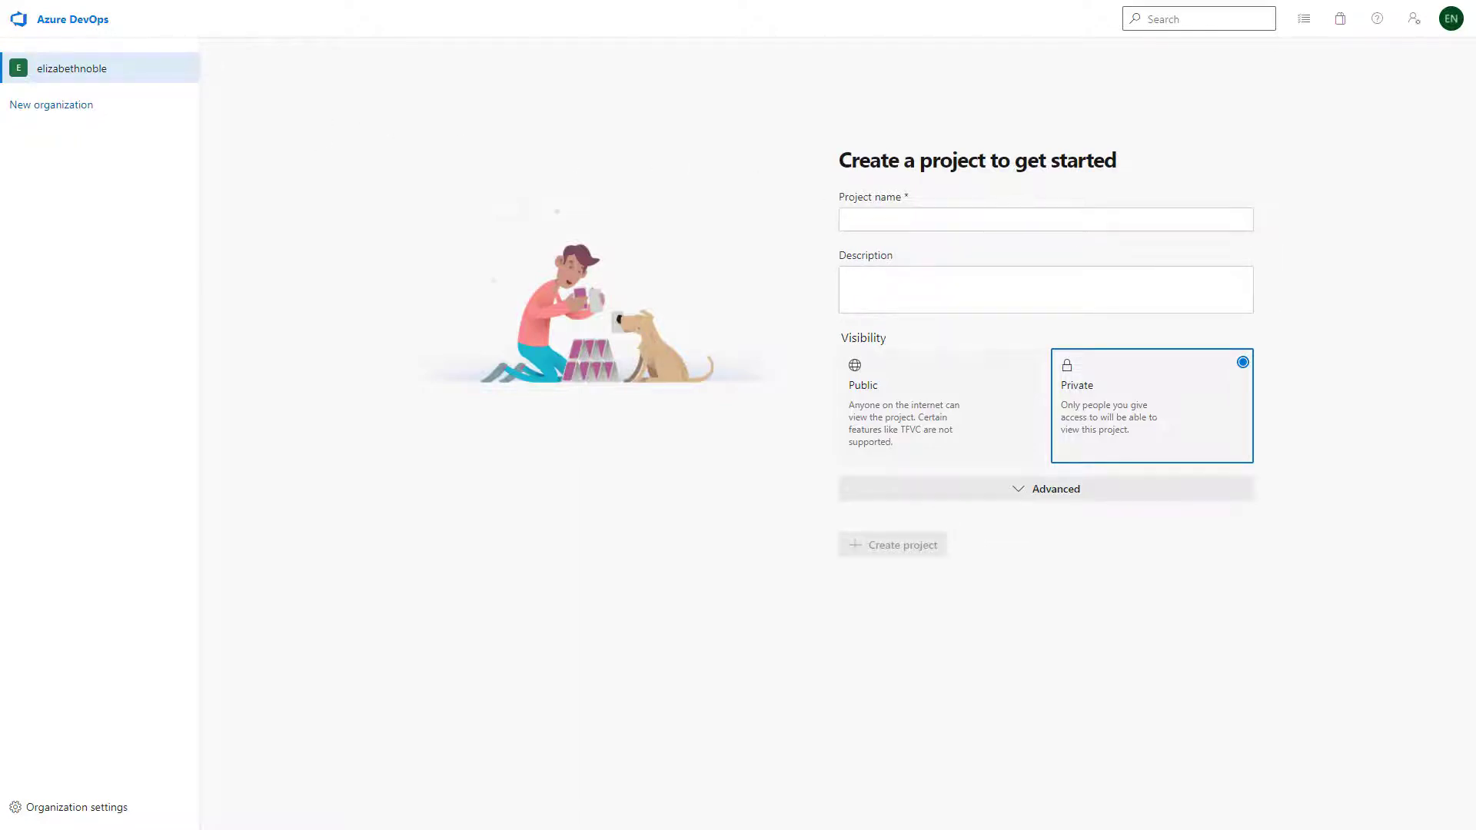
Switch to Azure DevOps and create a project named BookCatalog with Public visibility
{"action": "left_click", "coordinate": [861, 214]}
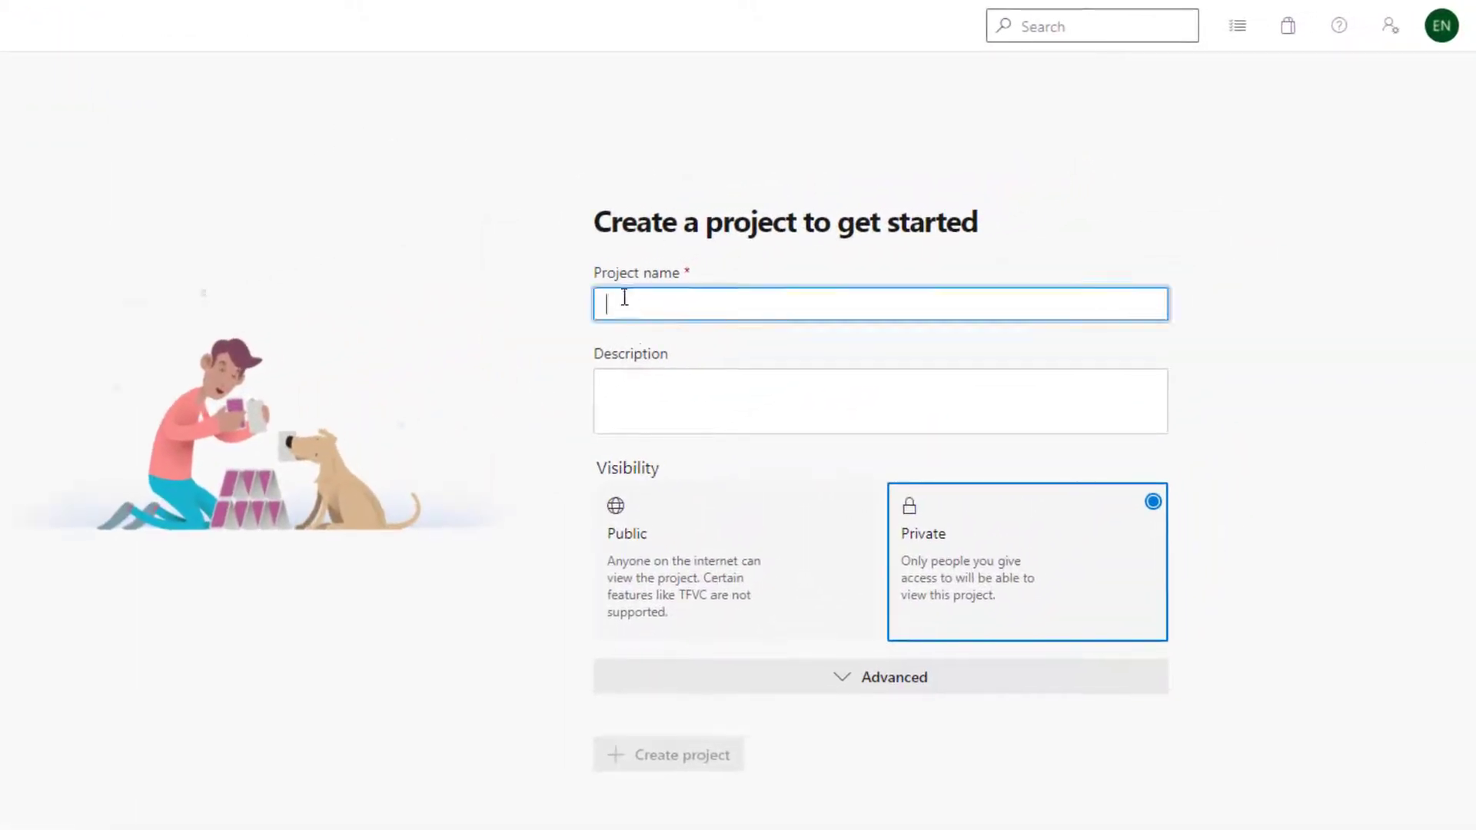
{"action": "type", "text": "BookCatalog"}
{"action": "left_click", "coordinate": [730, 579]}
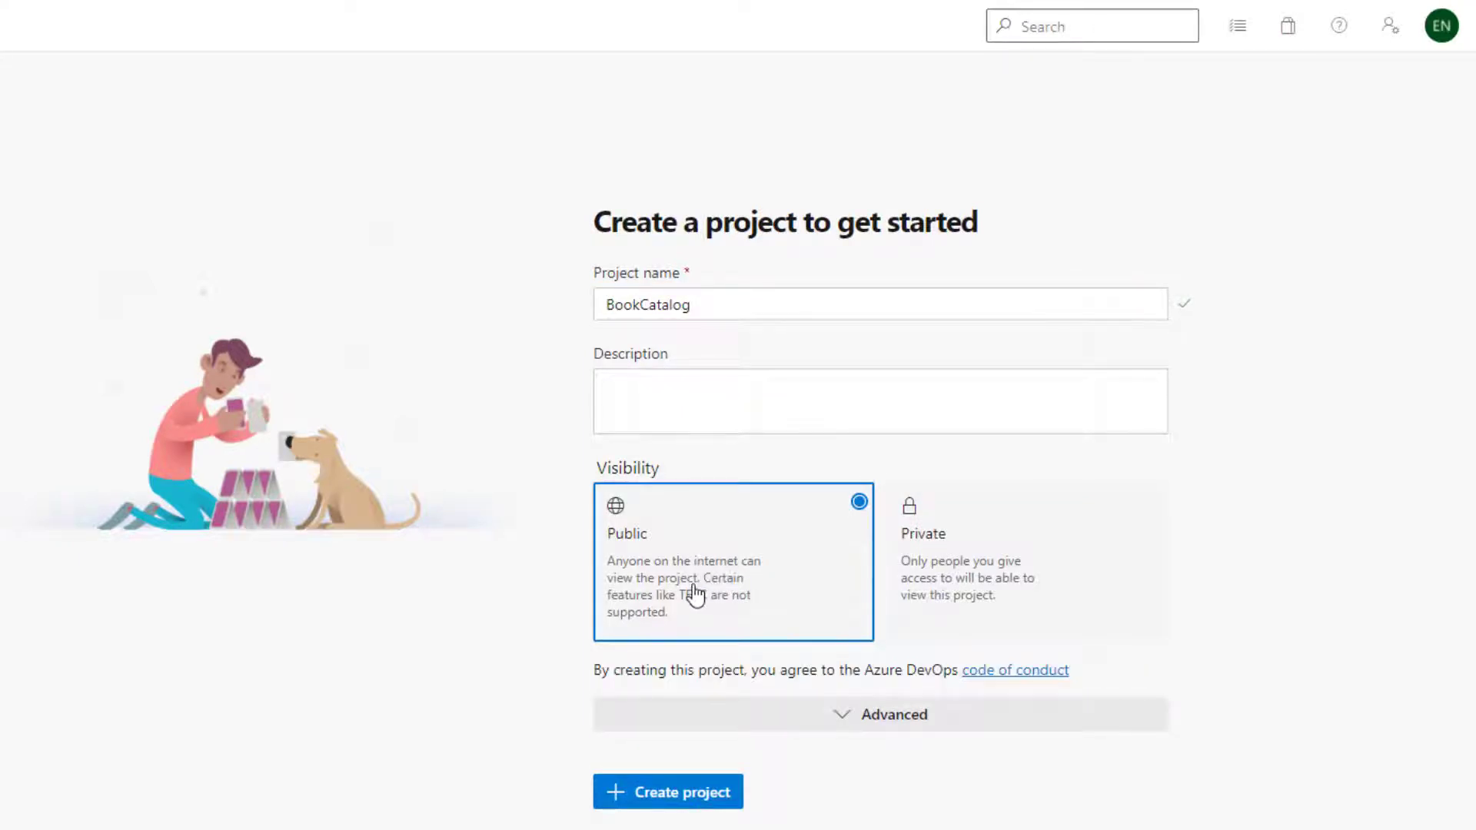
{"action": "left_click", "coordinate": [682, 793]}
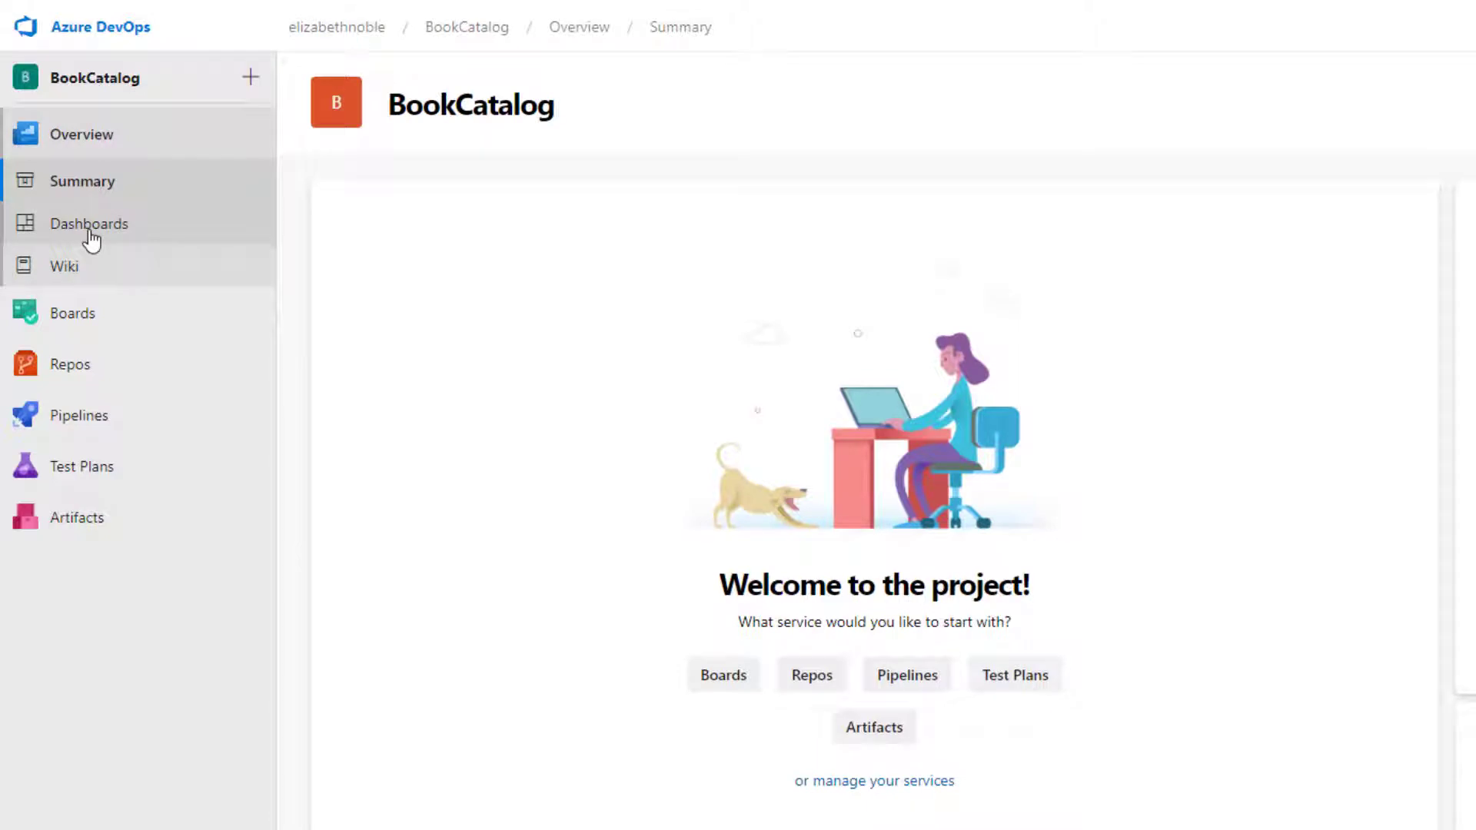
Start a new pipeline with GitHub as the code source and DatabaseProjectBookCatalog as the repository
{"action": "mouse_move", "coordinate": [104, 448]}
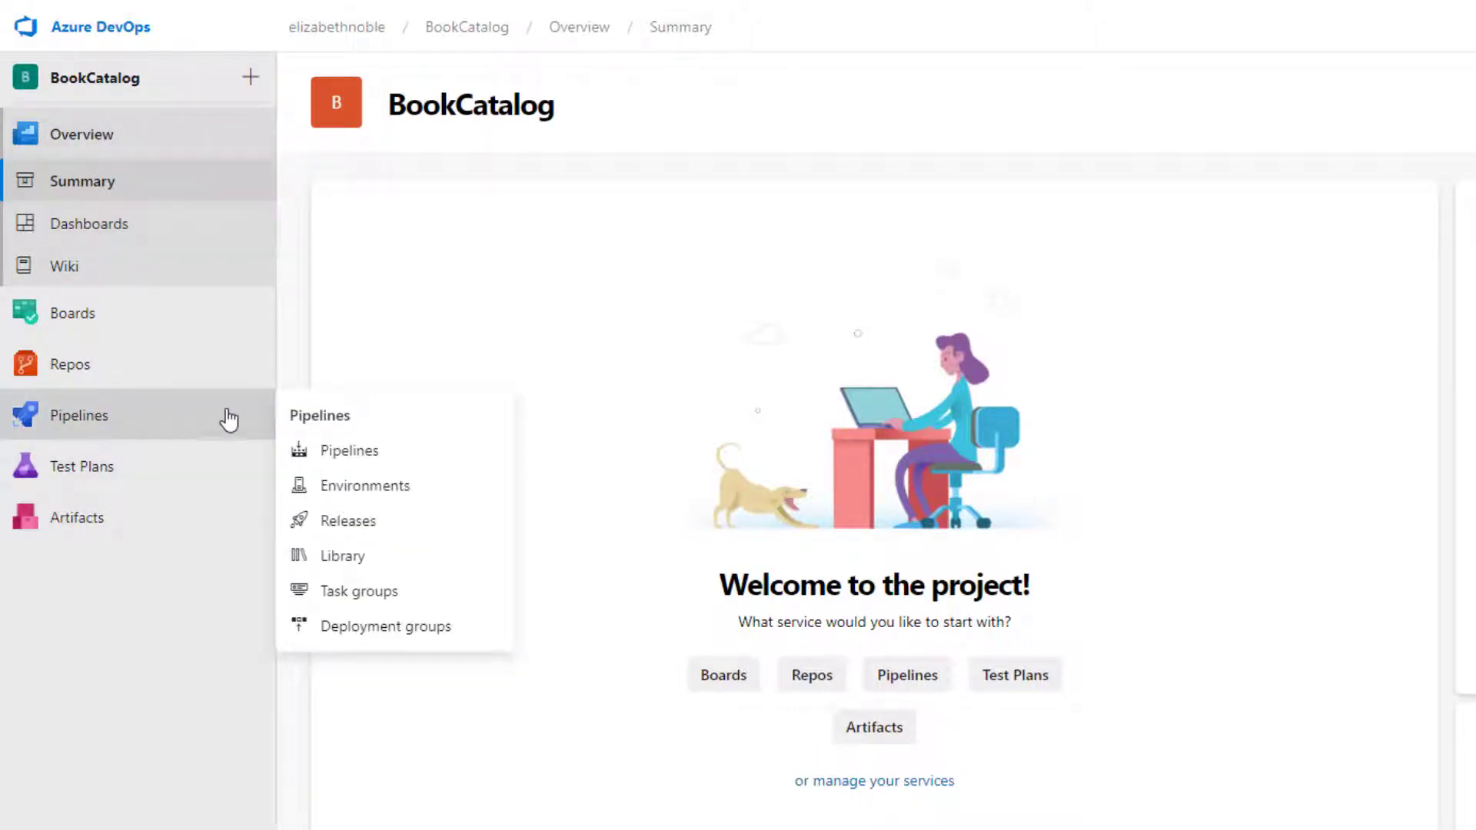
{"action": "left_click", "coordinate": [349, 451]}
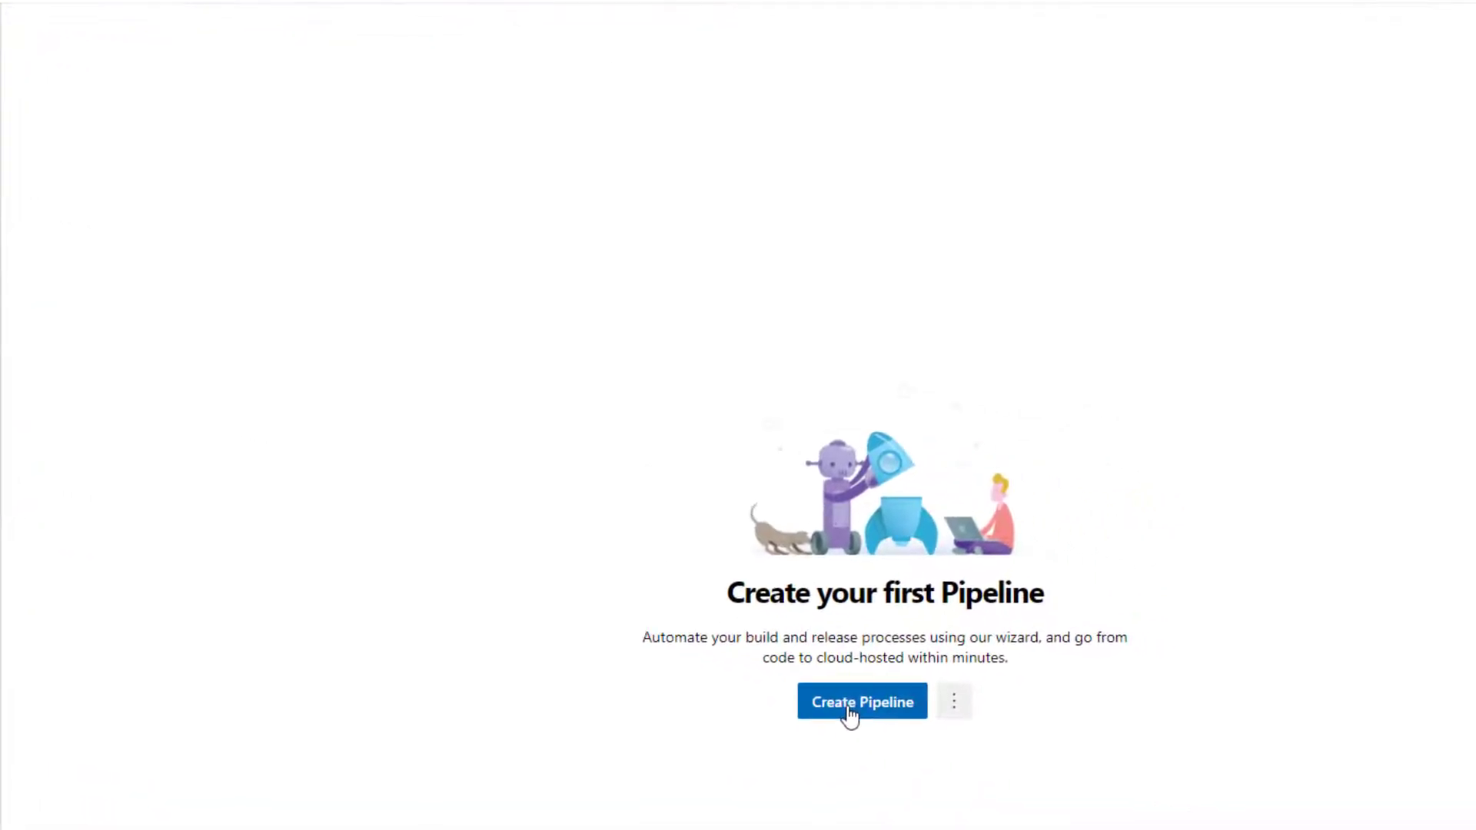
{"action": "left_click", "coordinate": [850, 709]}
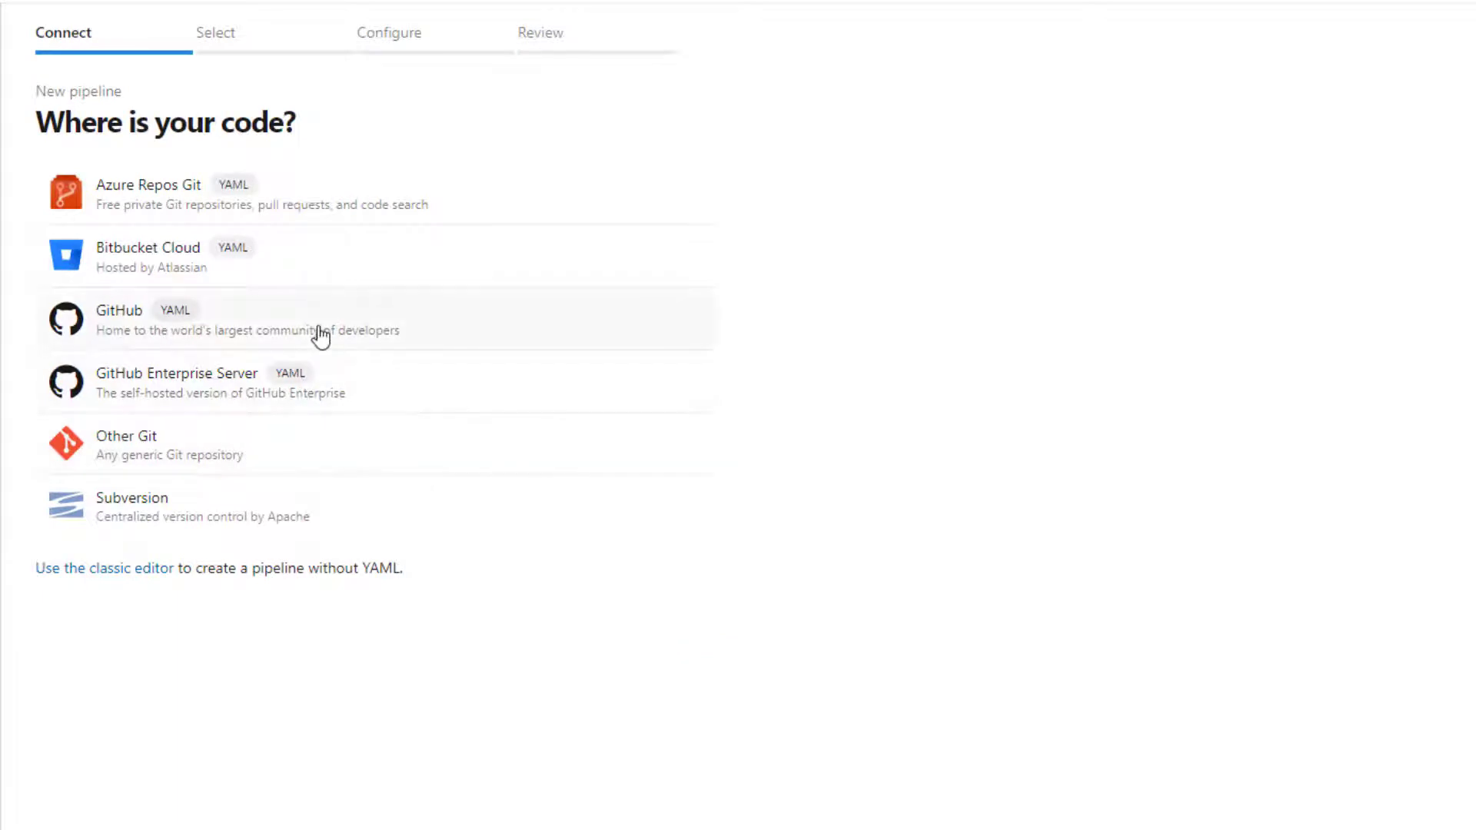
{"action": "left_click", "coordinate": [320, 336]}
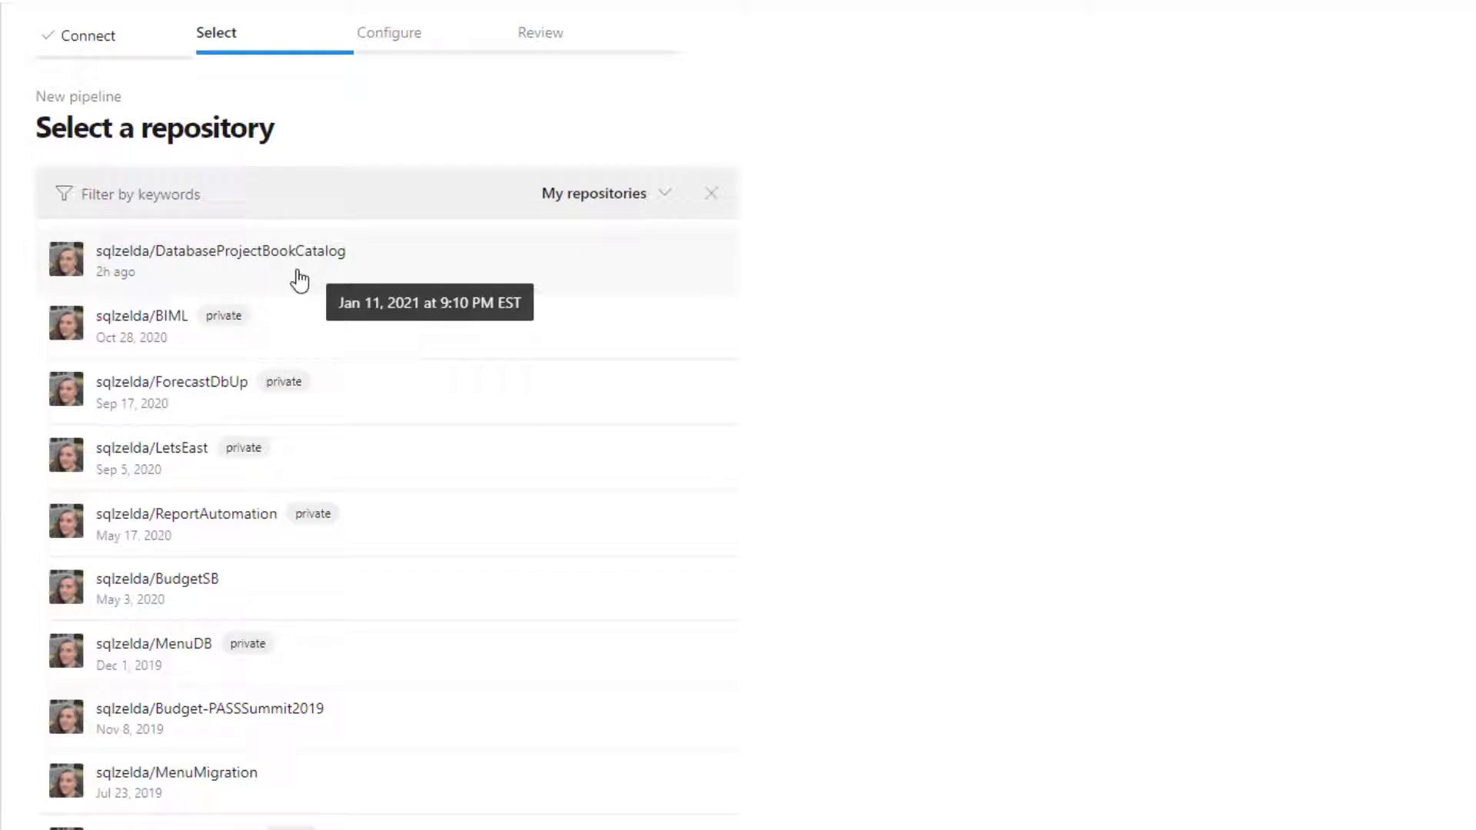
{"action": "left_click", "coordinate": [299, 281]}
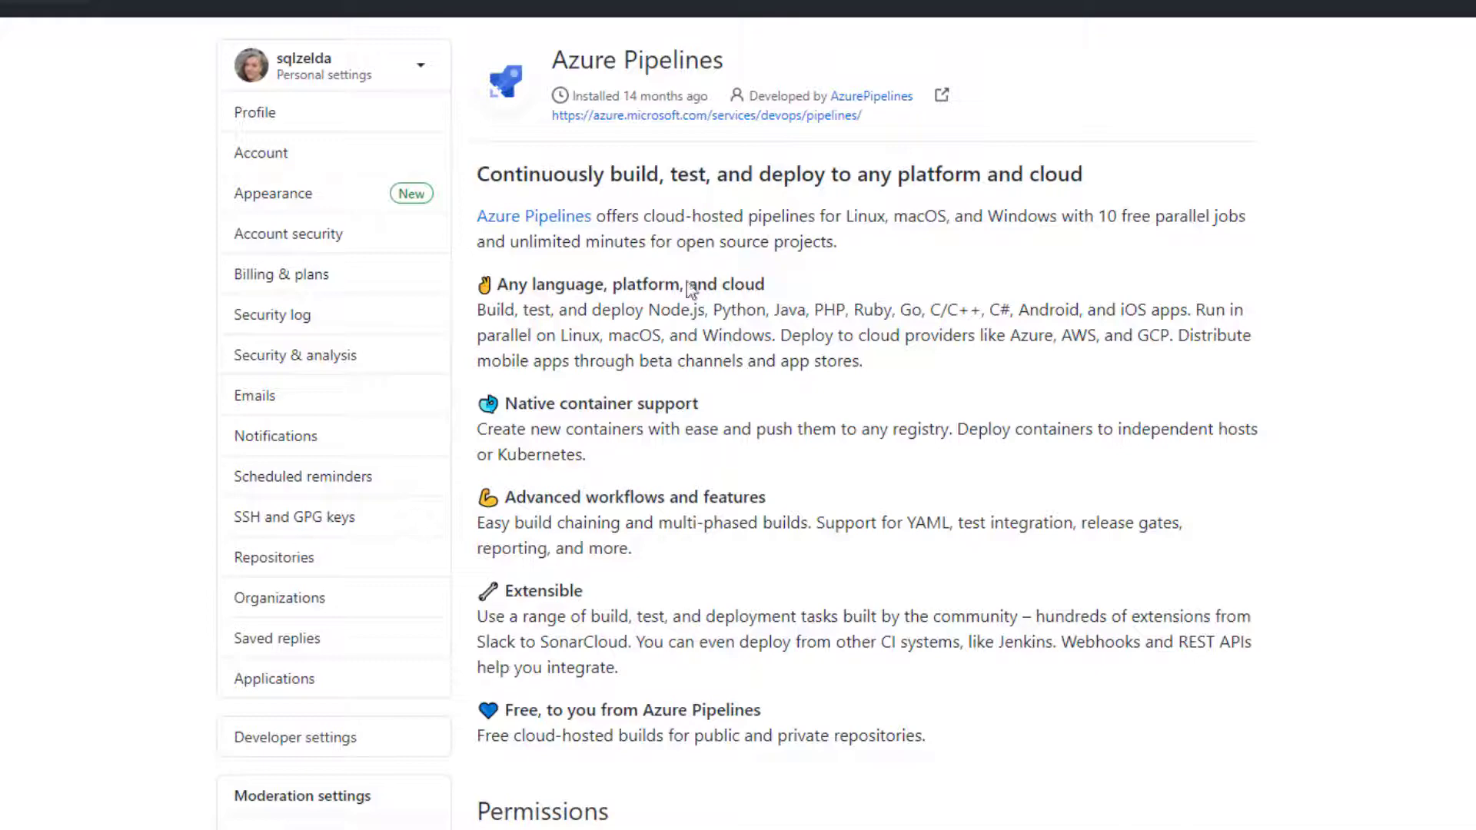
Check the selected repositories in GitHub's repository access settings and approve the Azure Pipelines installation for them
{"action": "scroll", "coordinate": [638, 474], "scroll_direction": "down", "scroll_amount": 3}
{"action": "scroll", "coordinate": [638, 475], "scroll_direction": "down", "scroll_amount": 7}
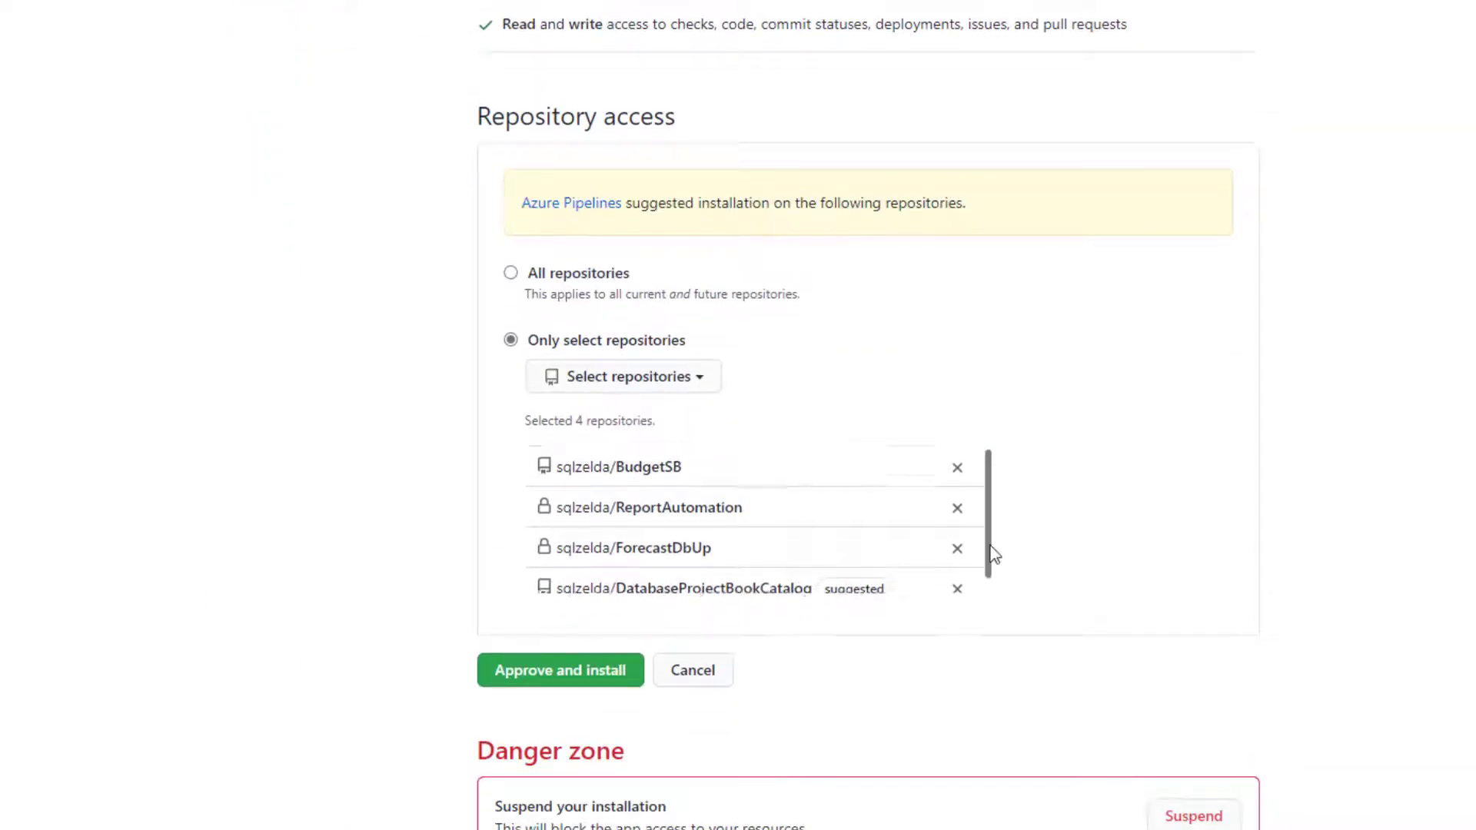
{"action": "scroll", "coordinate": [840, 586], "scroll_direction": "down", "scroll_amount": 1}
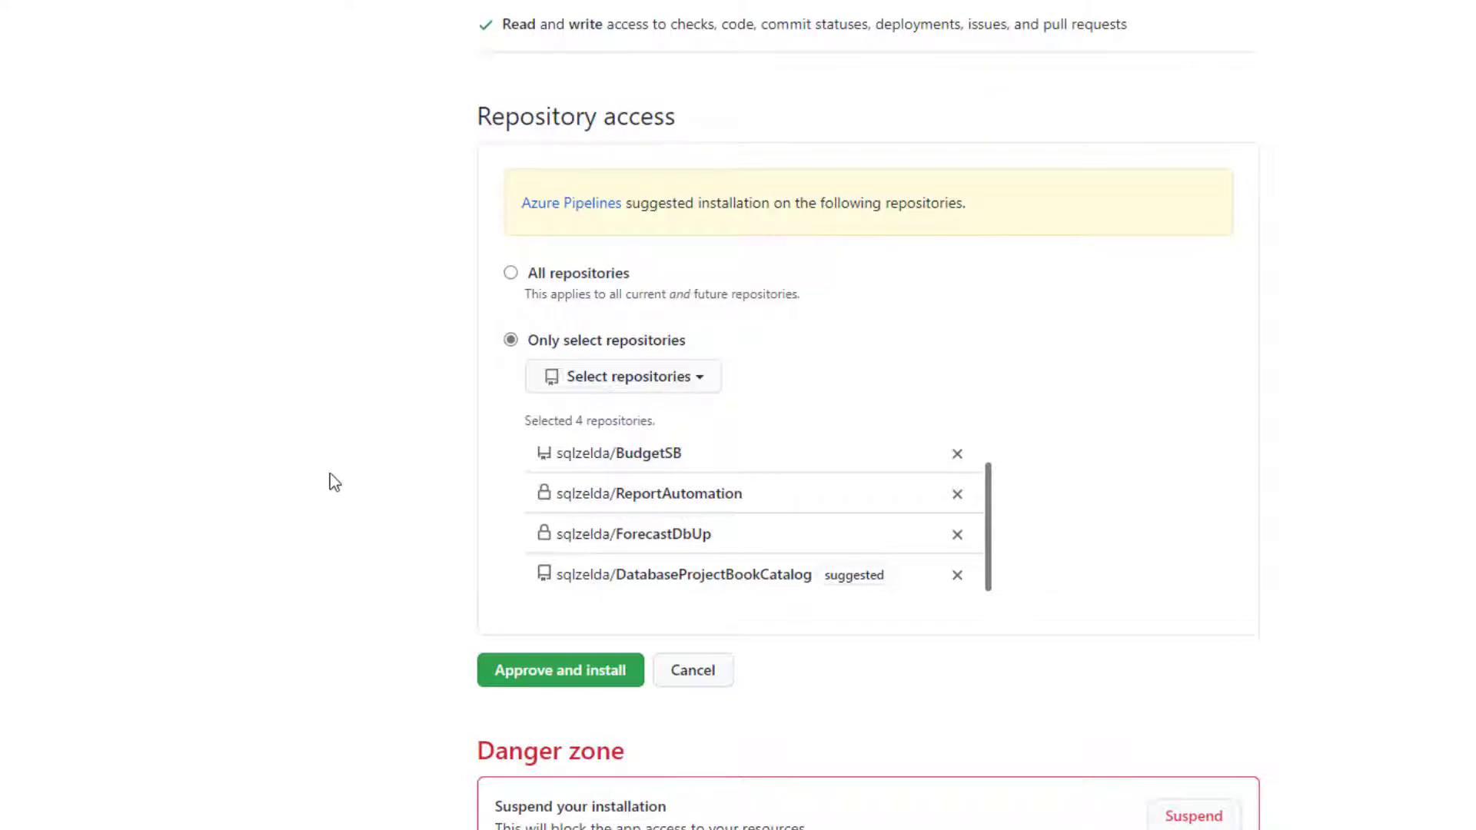
{"action": "left_click", "coordinate": [543, 679]}
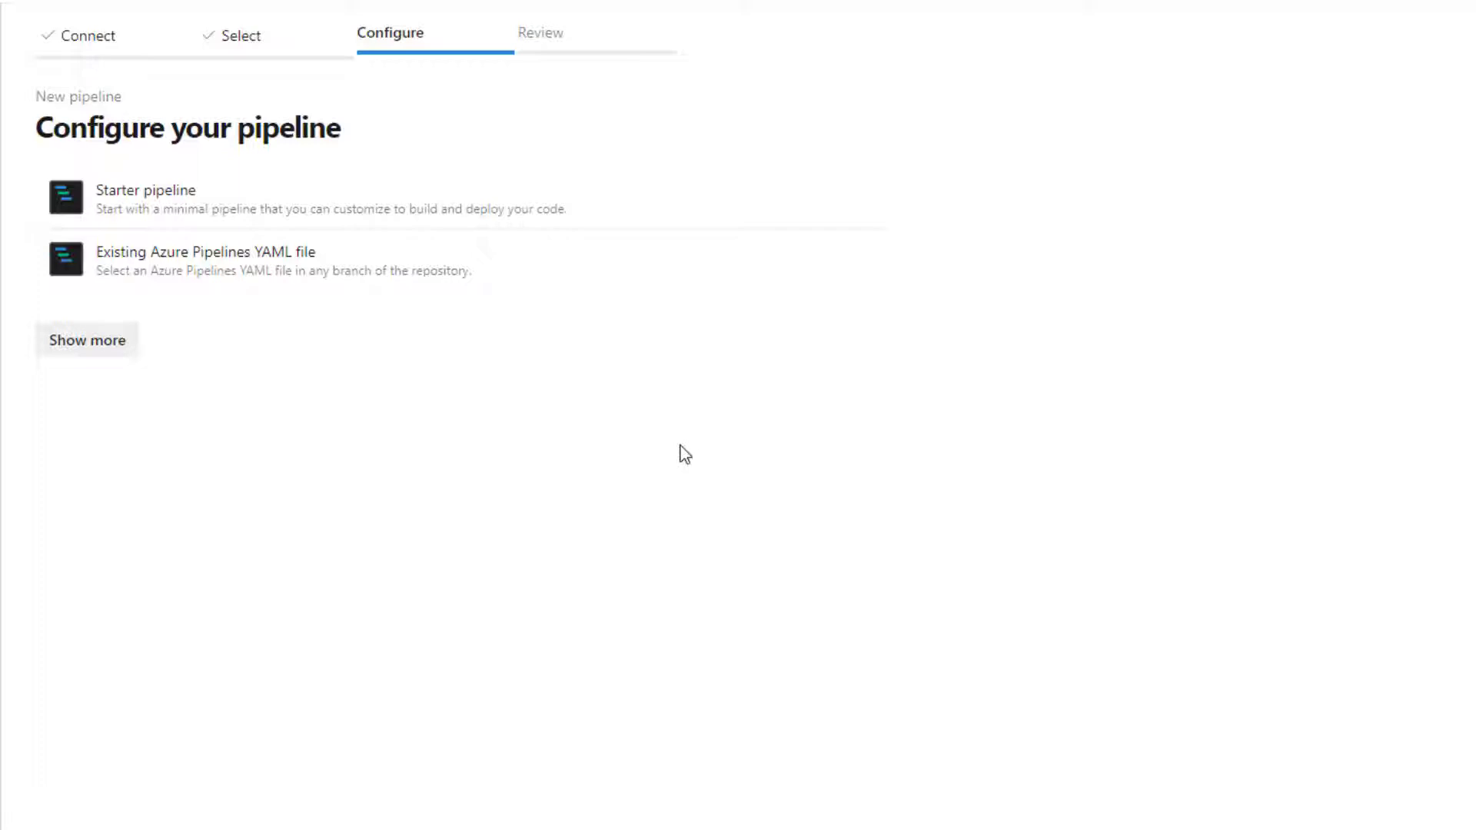
Configure the pipeline from the Starter pipeline template and set its vmImage to 'windows-latest'
{"action": "left_click", "coordinate": [247, 203]}
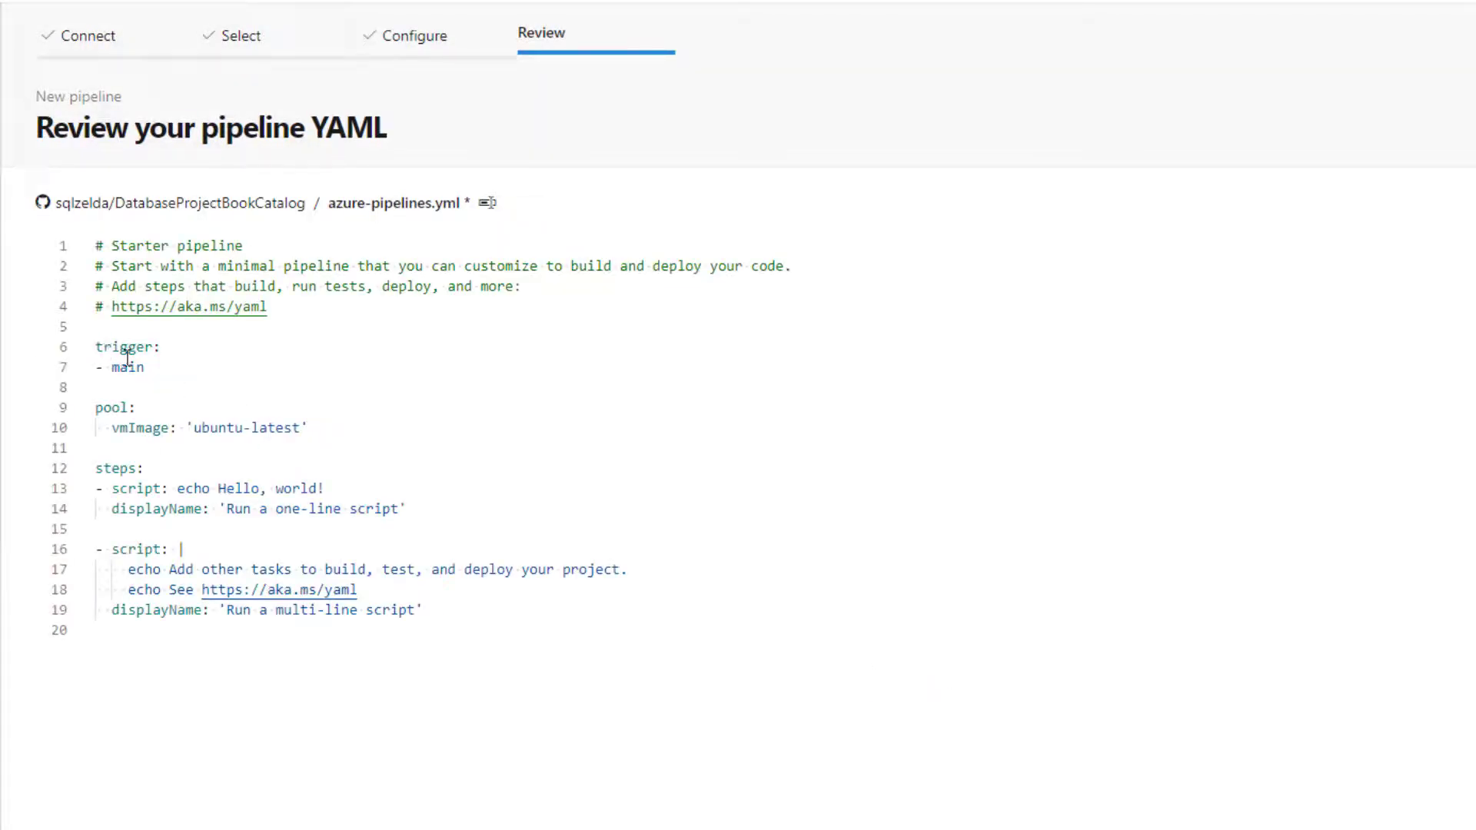
{"action": "left_click_drag", "start_coordinate": [243, 429], "coordinate": [197, 428]}
{"action": "type", "text": "windows"}
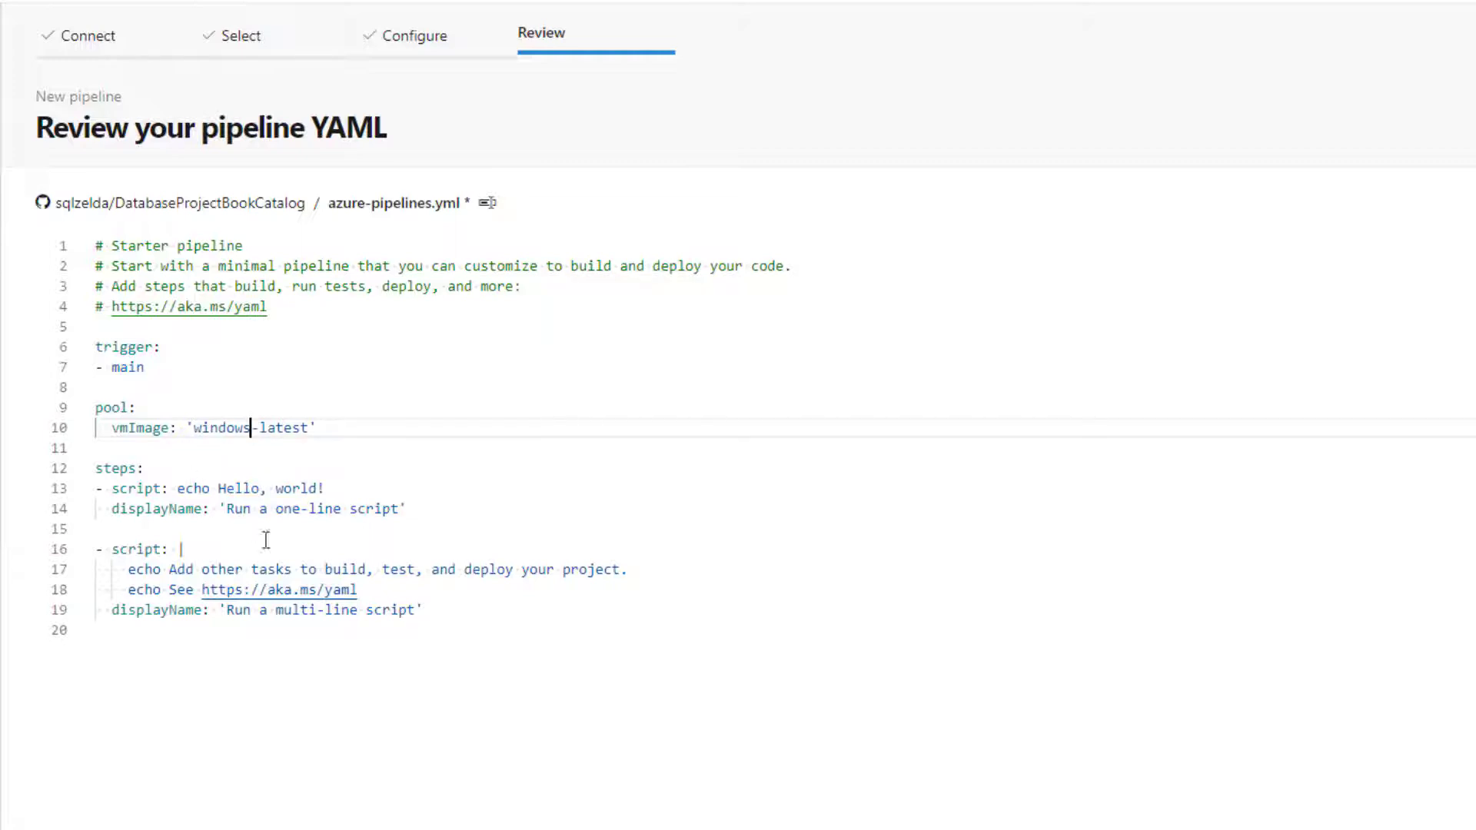
Replace the two sample scripts under steps with a Visual Studio build task for the solution **\*.sqlproj
{"action": "left_click_drag", "start_coordinate": [438, 611], "coordinate": [96, 488]}
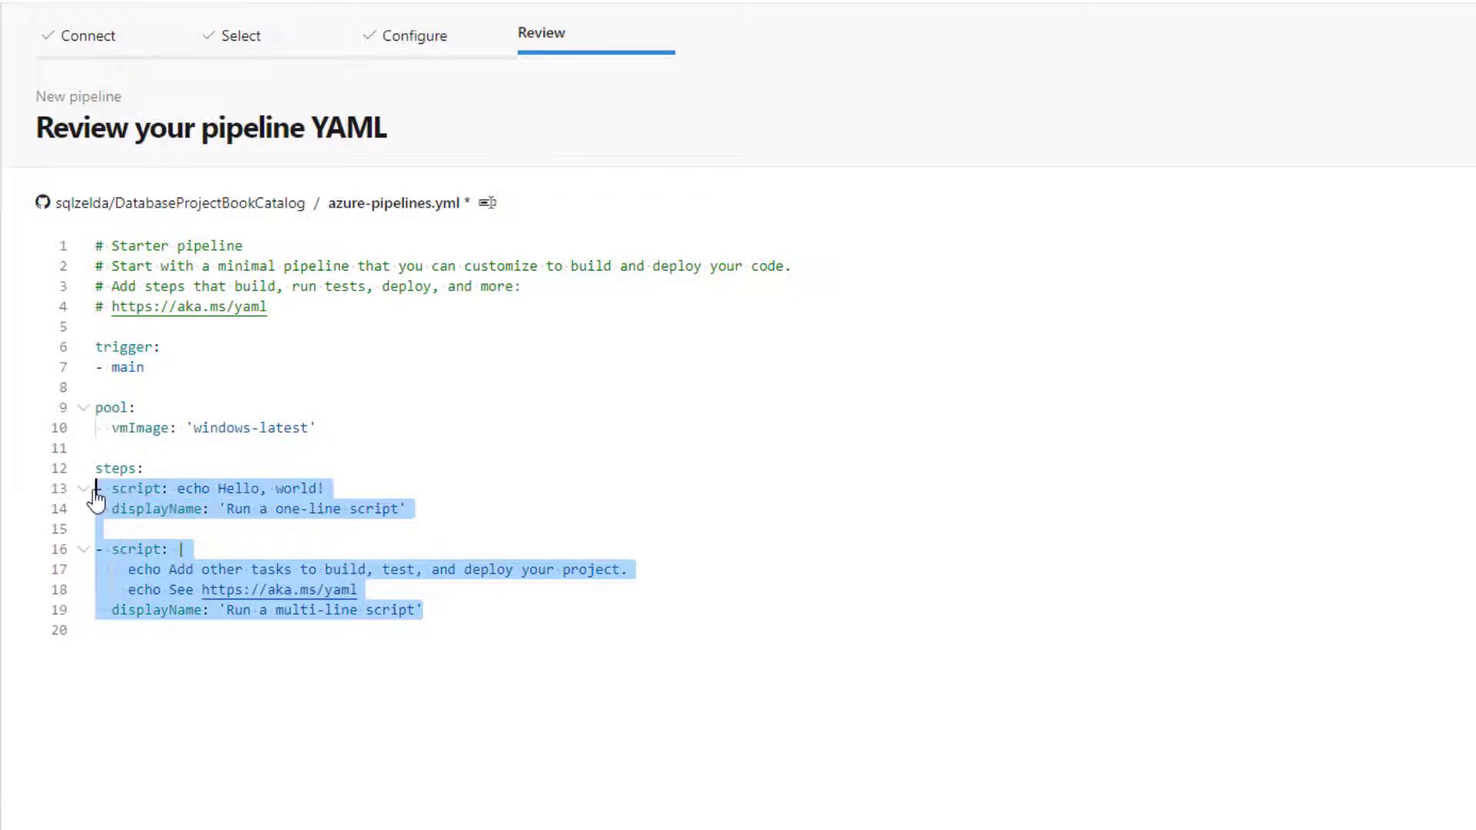
{"action": "key", "text": "Delete"}
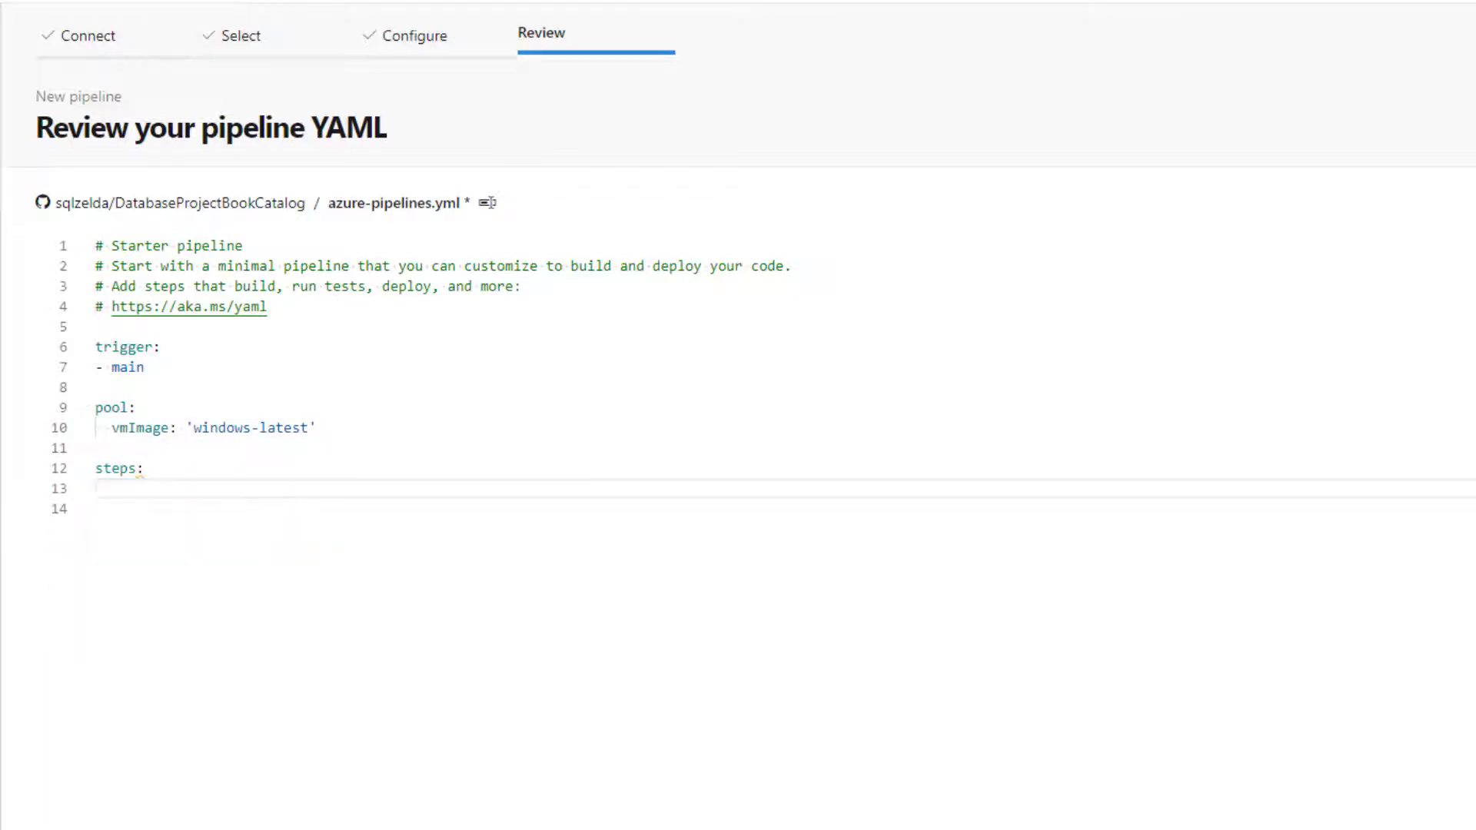
{"action": "left_click", "coordinate": [1346, 204]}
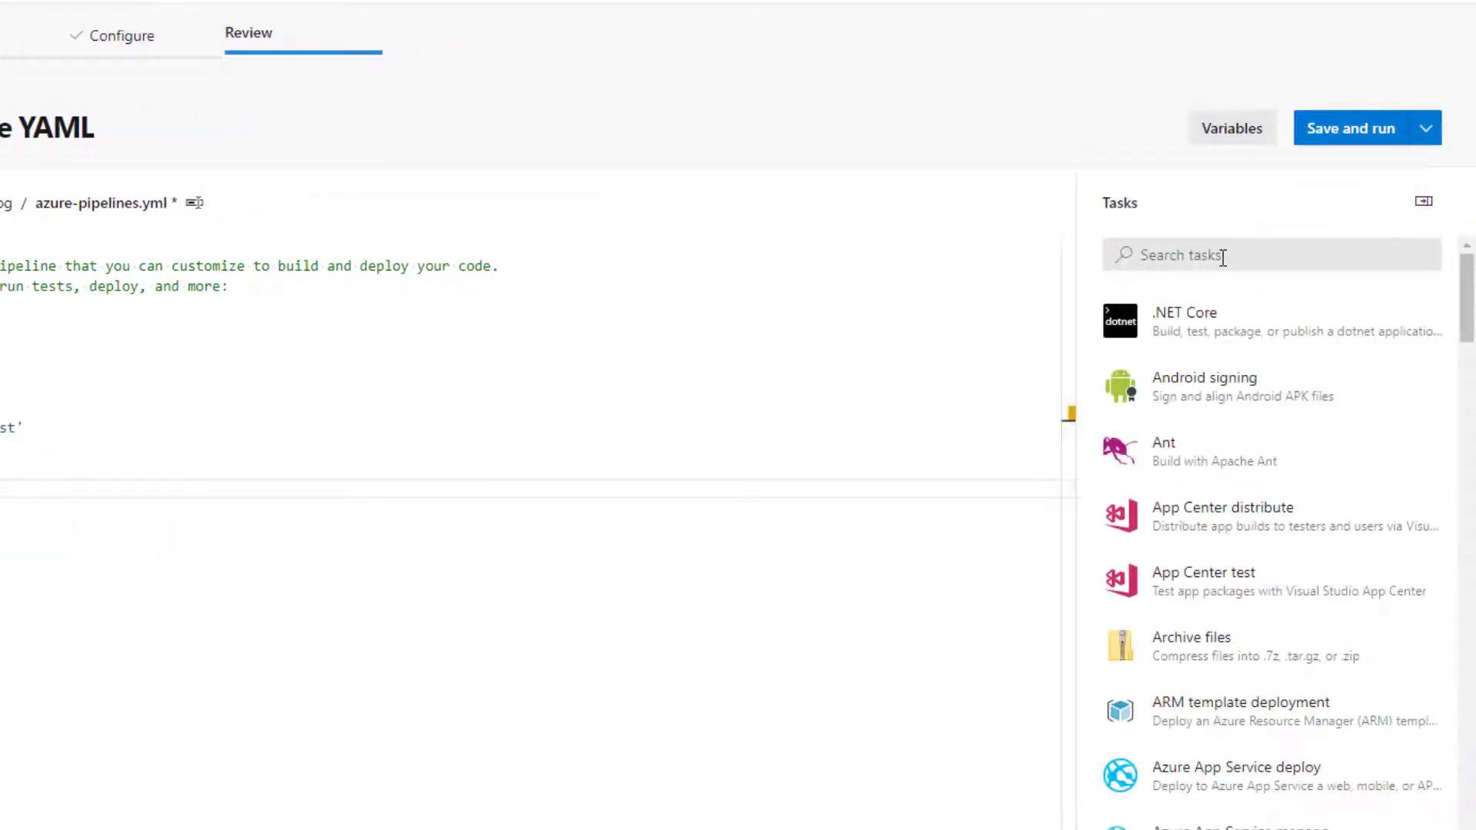
{"action": "left_click", "coordinate": [1237, 254]}
{"action": "type", "text": "visu"}
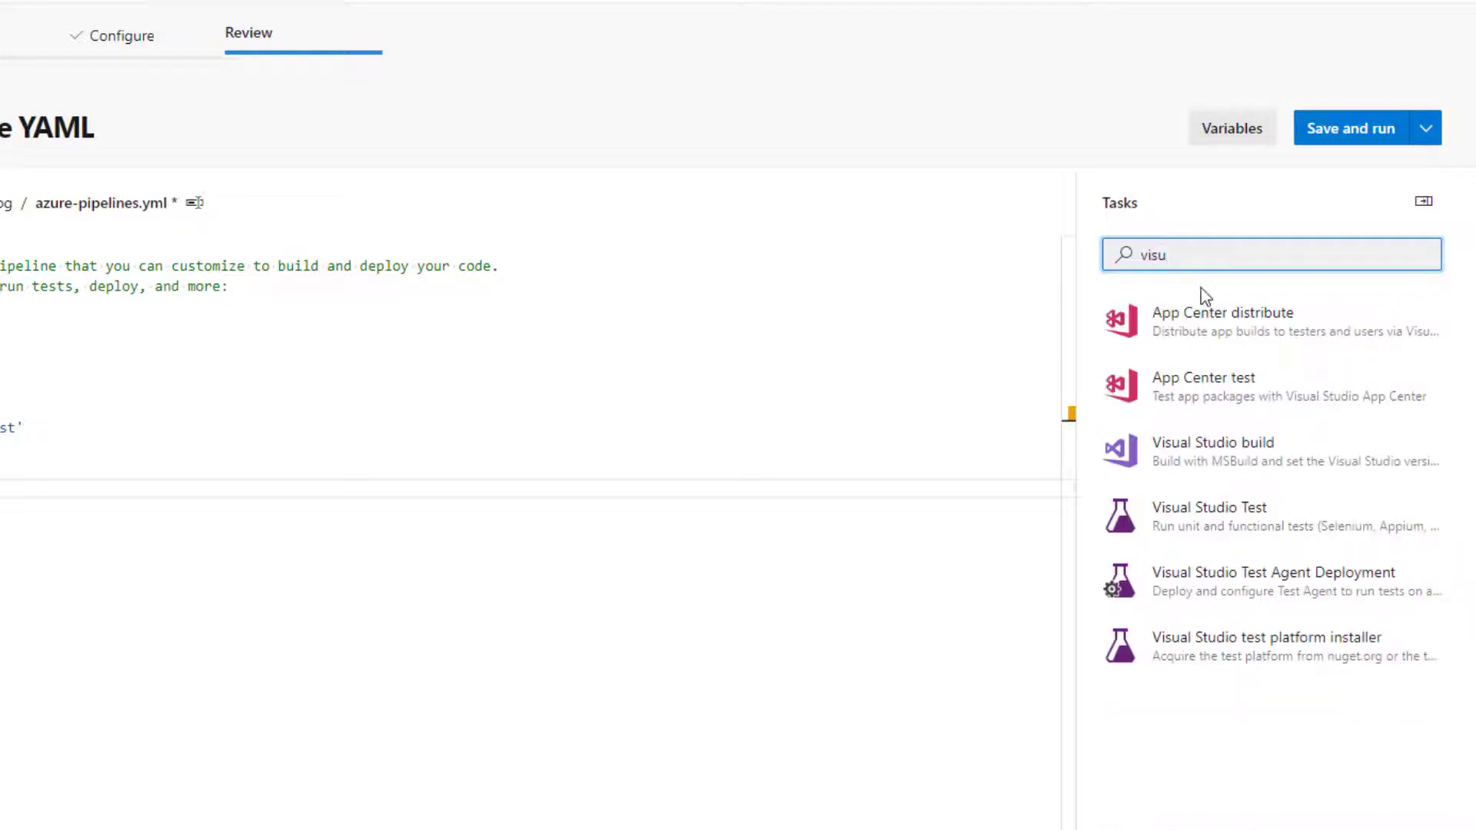
{"action": "left_click", "coordinate": [1173, 460]}
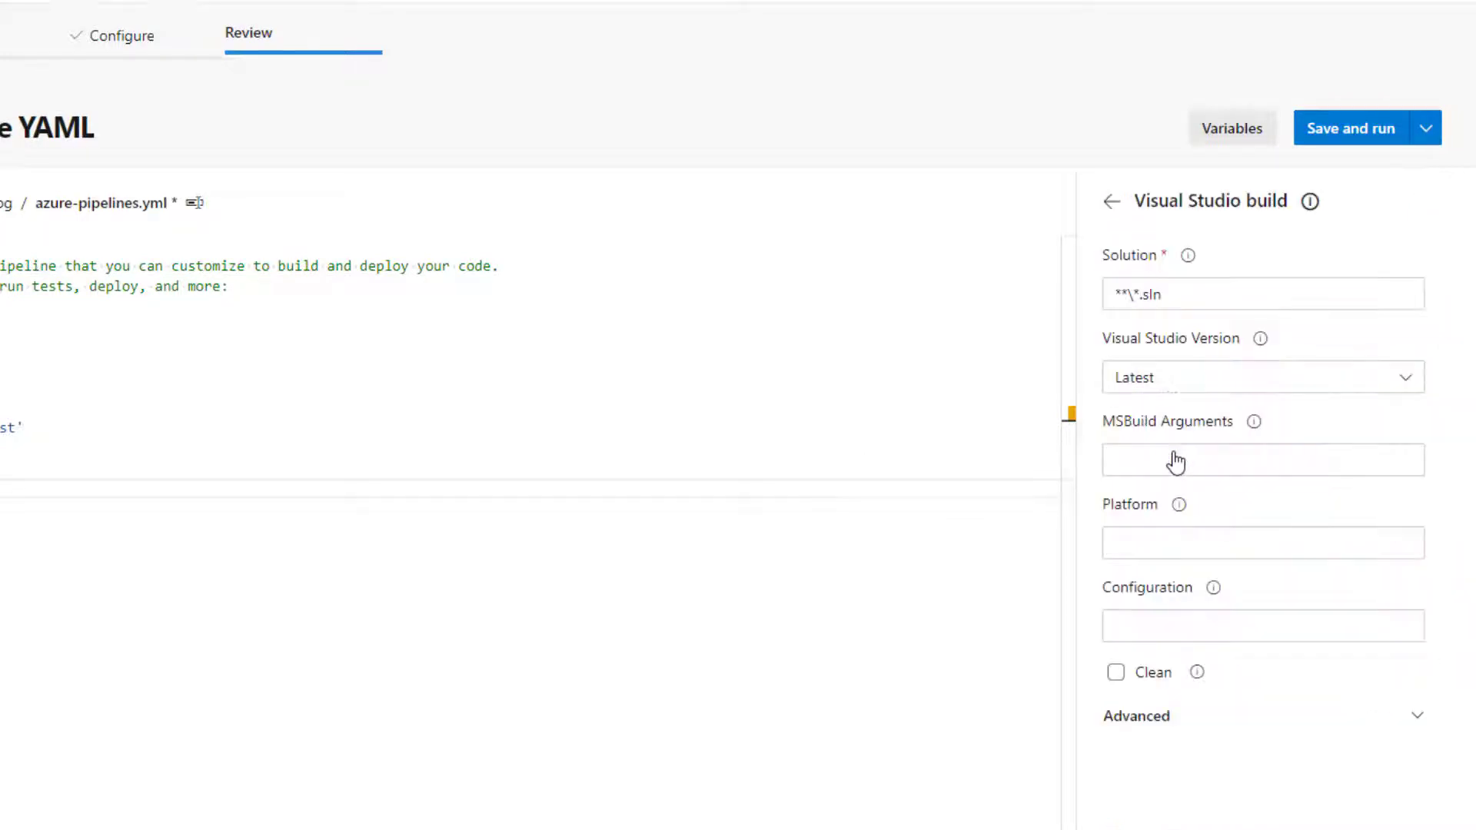
{"action": "left_click", "coordinate": [1189, 296]}
{"action": "key", "text": "BackSpace"}
{"action": "key", "text": "BackSpace"}
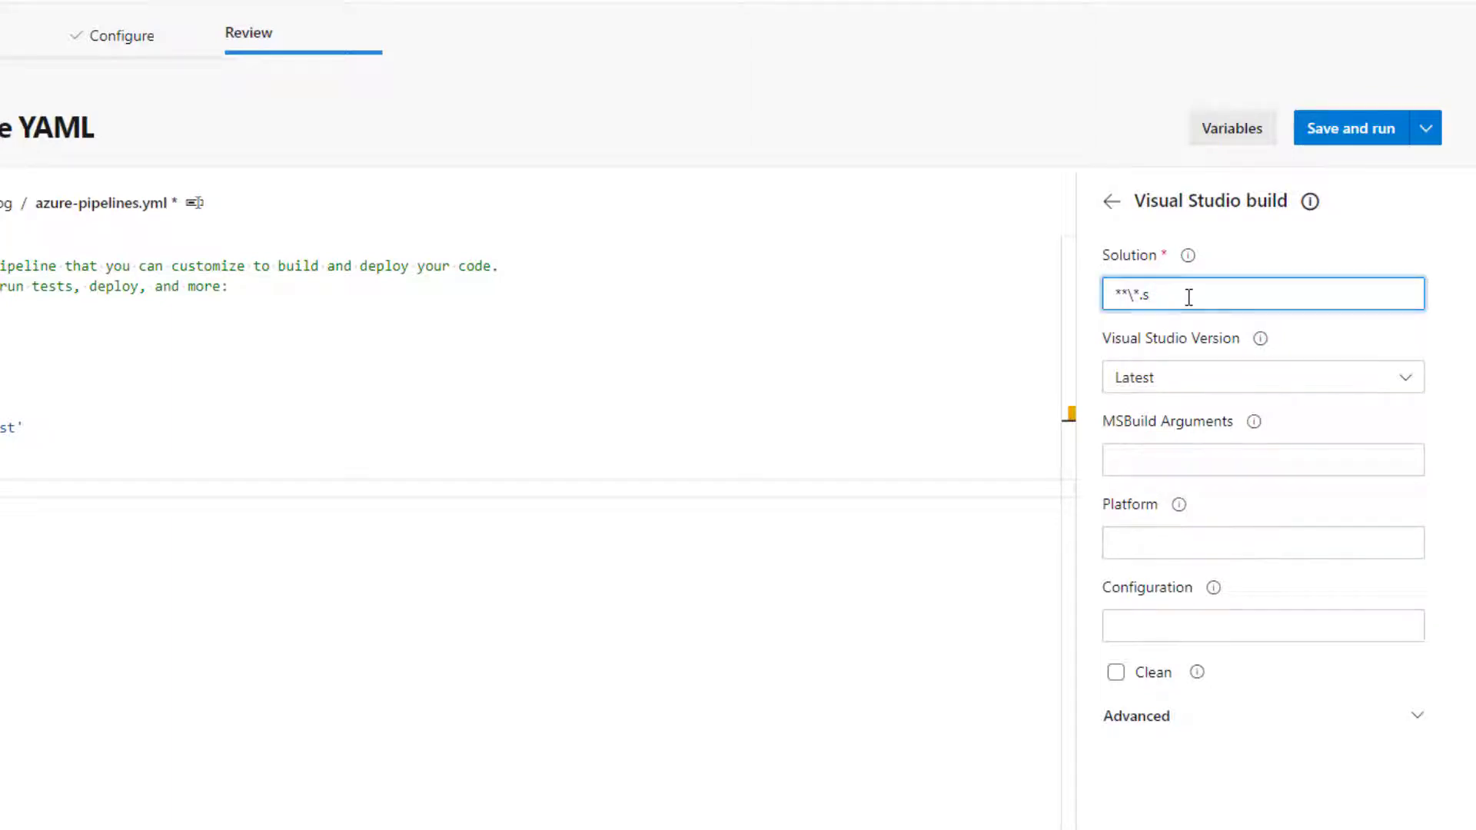
{"action": "type", "text": "qlproj"}
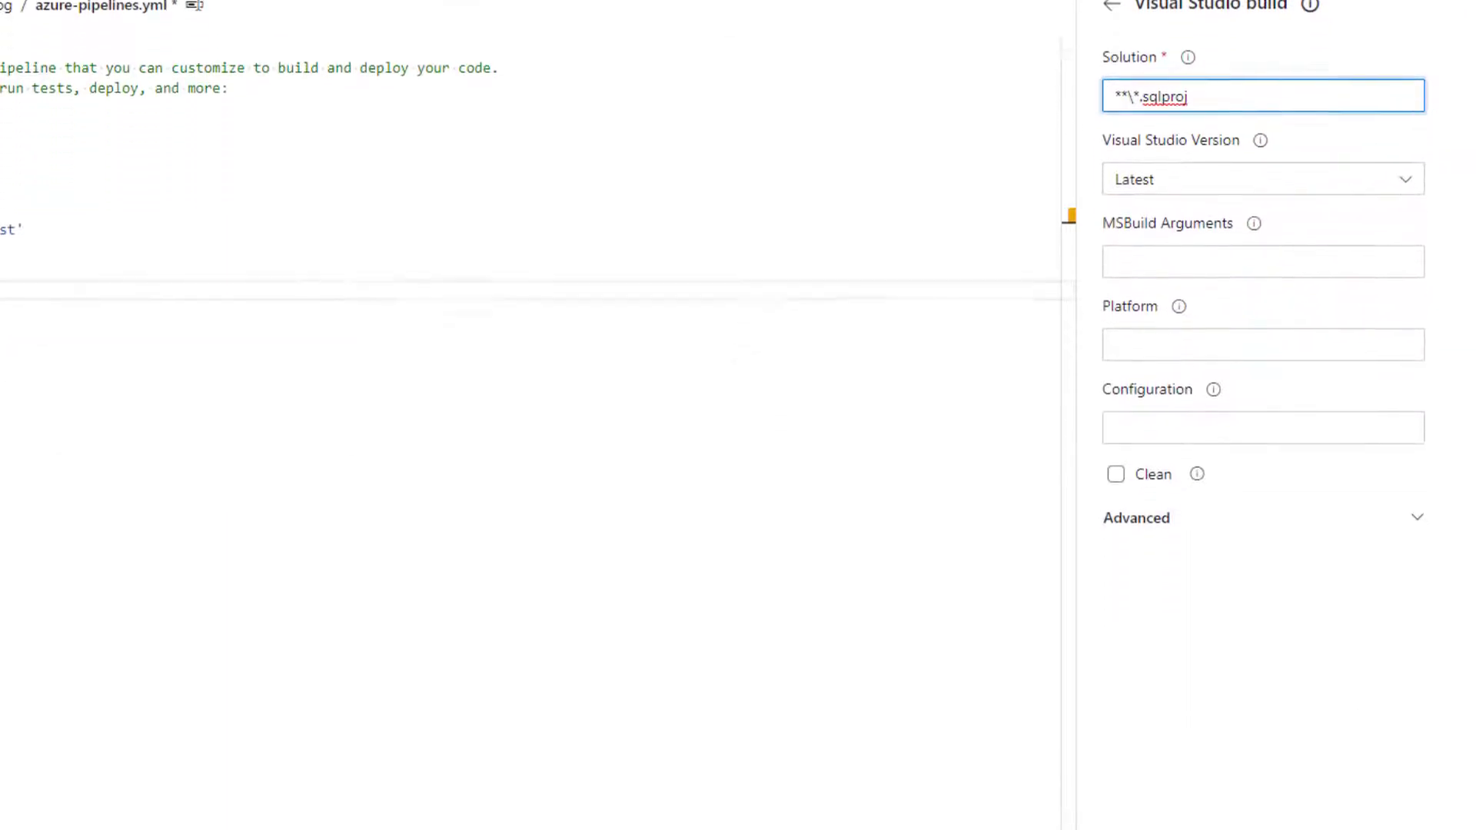
{"action": "left_click", "coordinate": [1398, 813]}
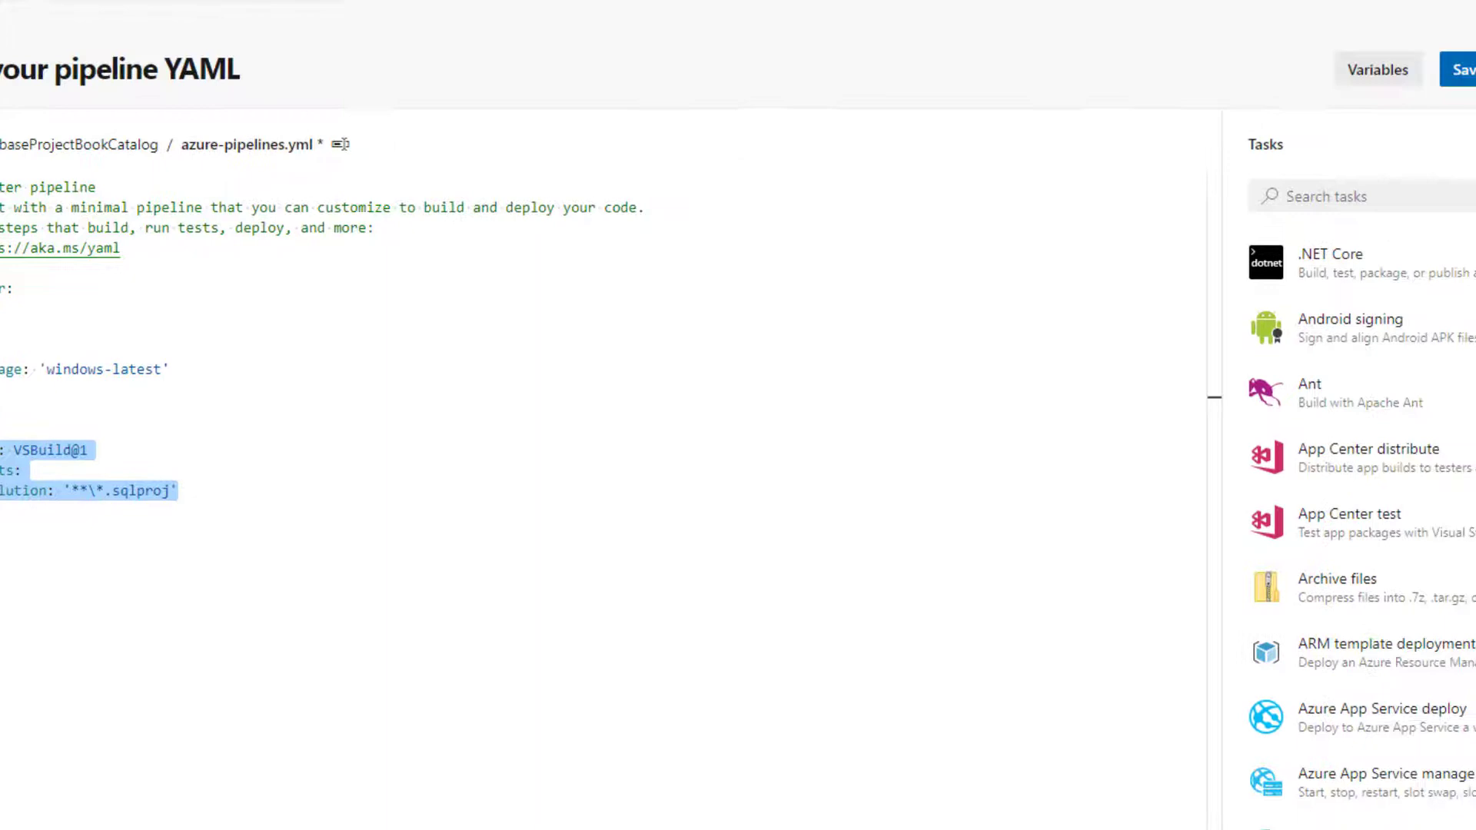
Save and run the pipeline, committing to a new azure-pipelines branch without starting a pull request
{"action": "left_click", "coordinate": [1465, 69]}
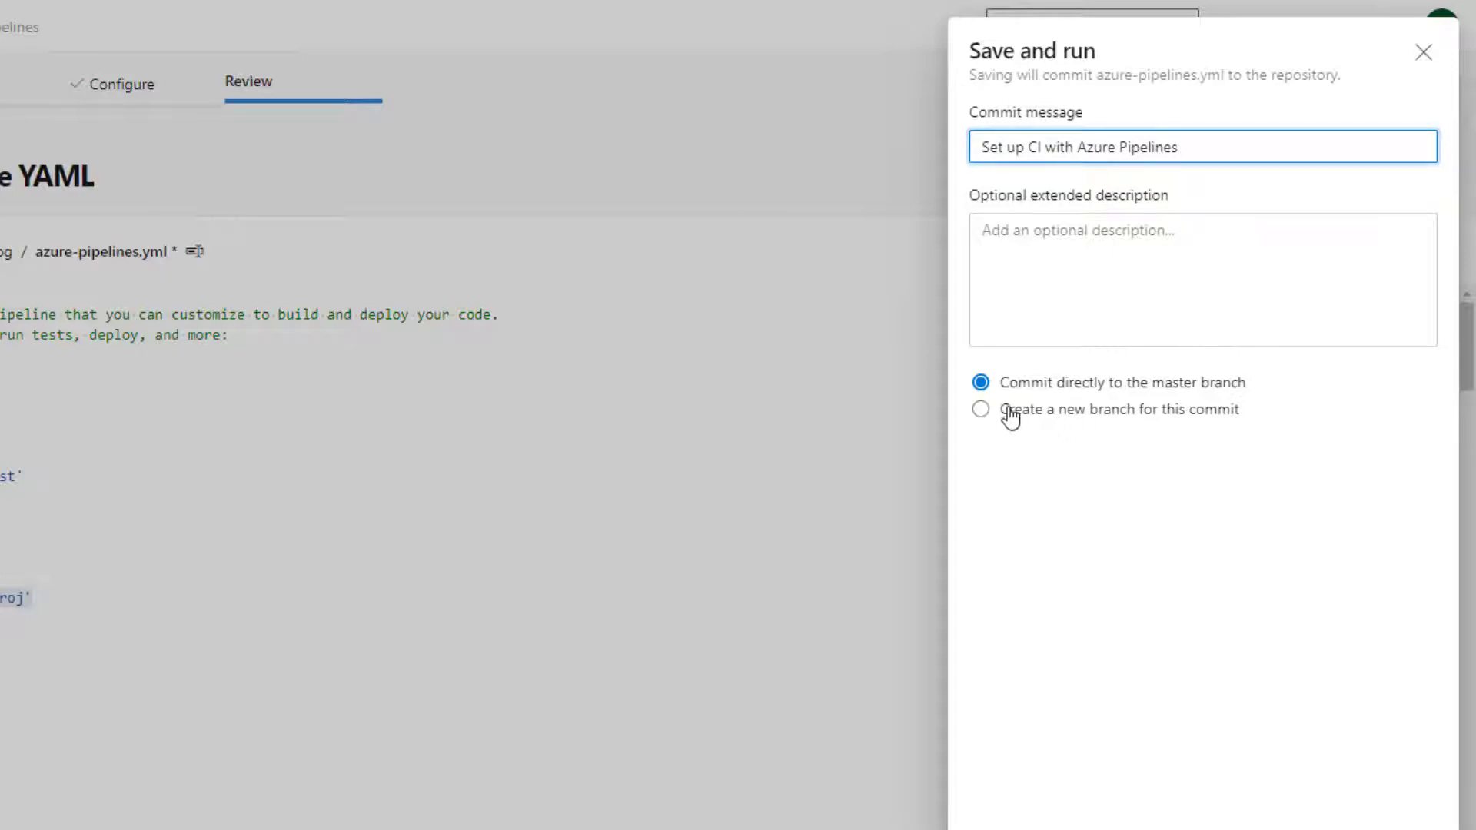
{"action": "left_click", "coordinate": [982, 411]}
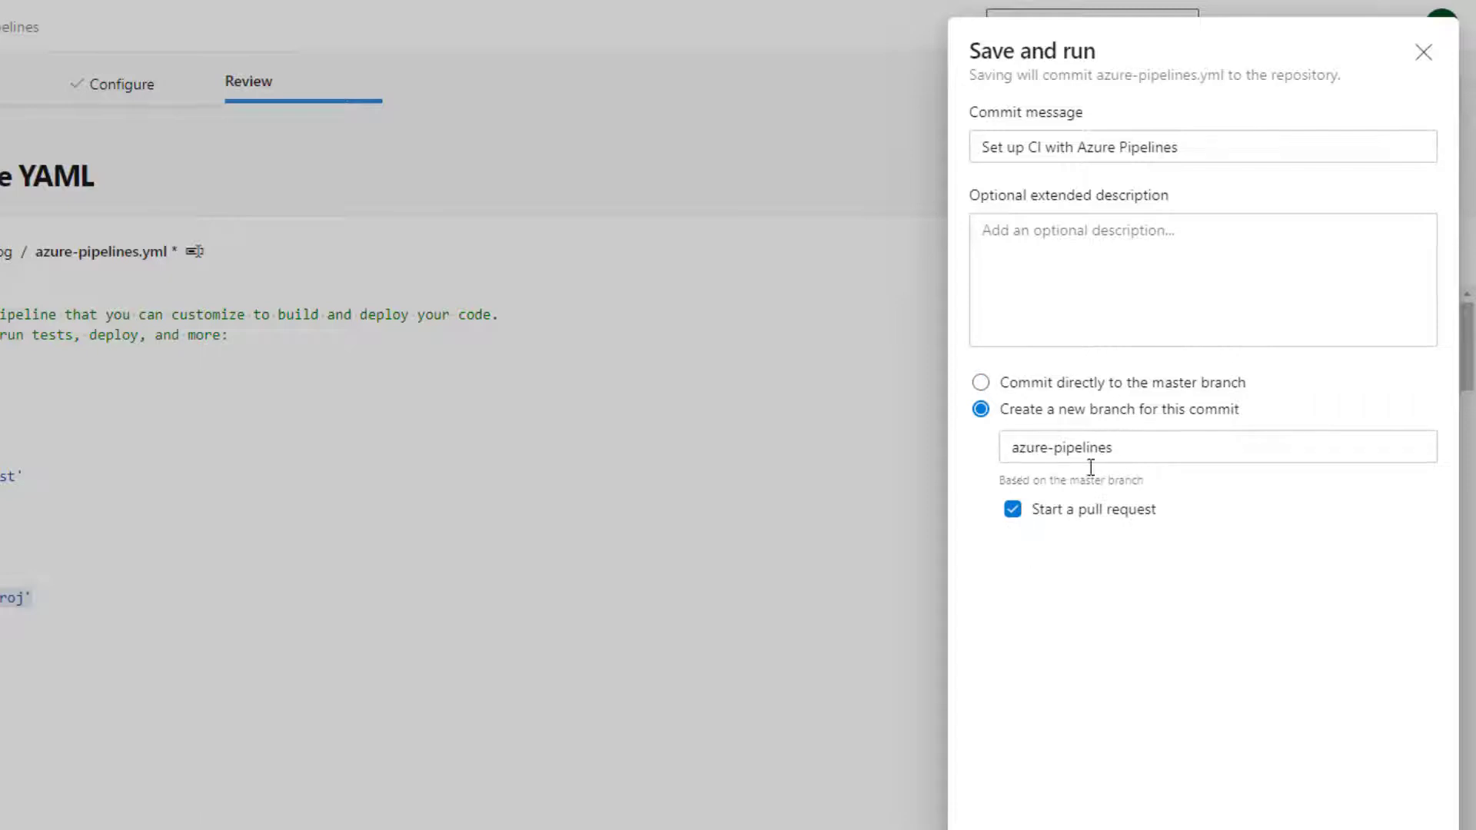
{"action": "left_click", "coordinate": [1013, 513]}
{"action": "scroll", "coordinate": [1230, 615], "scroll_direction": "down", "scroll_amount": 4}
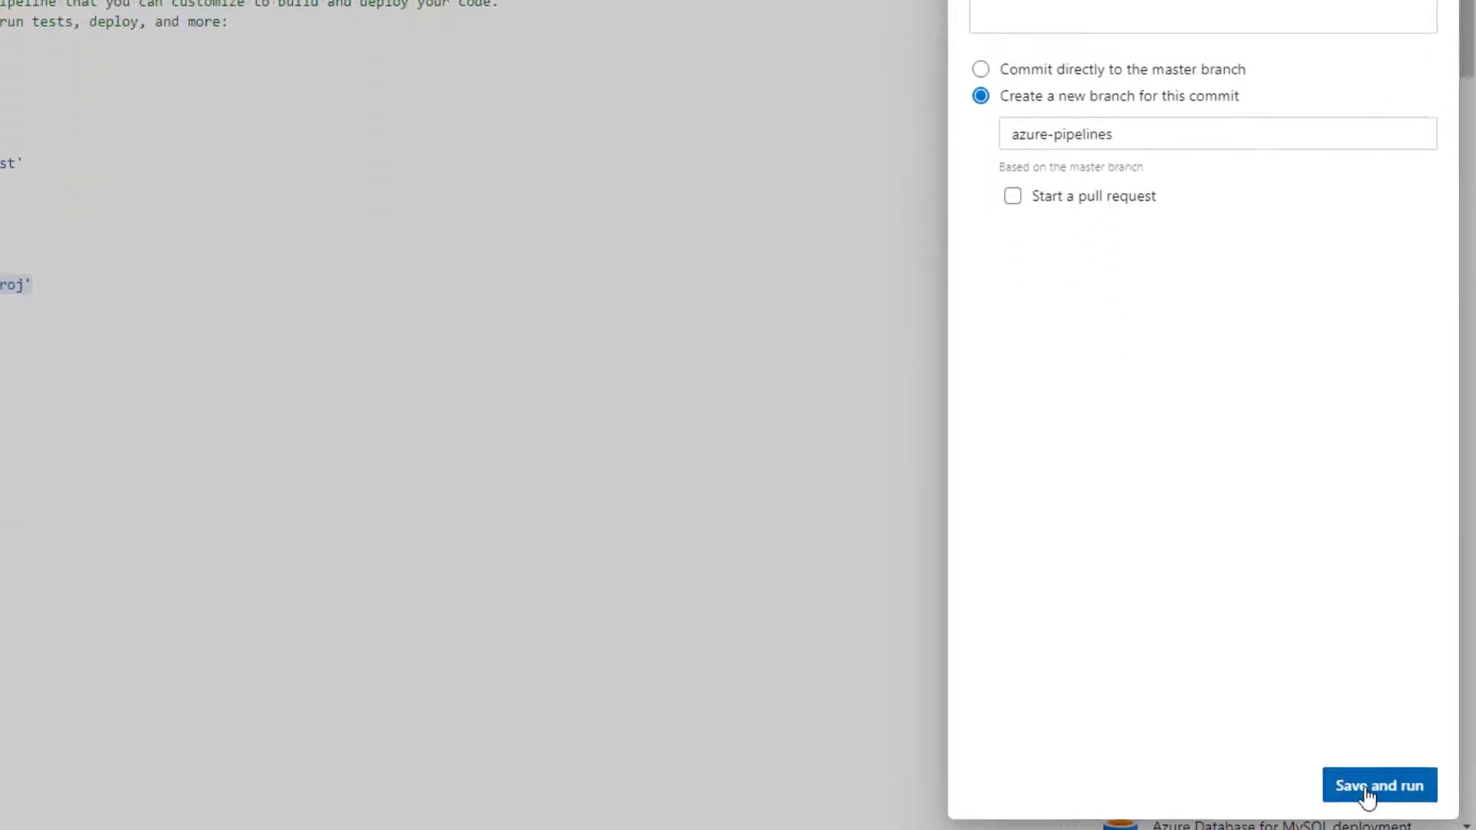
{"action": "left_click", "coordinate": [1366, 797]}
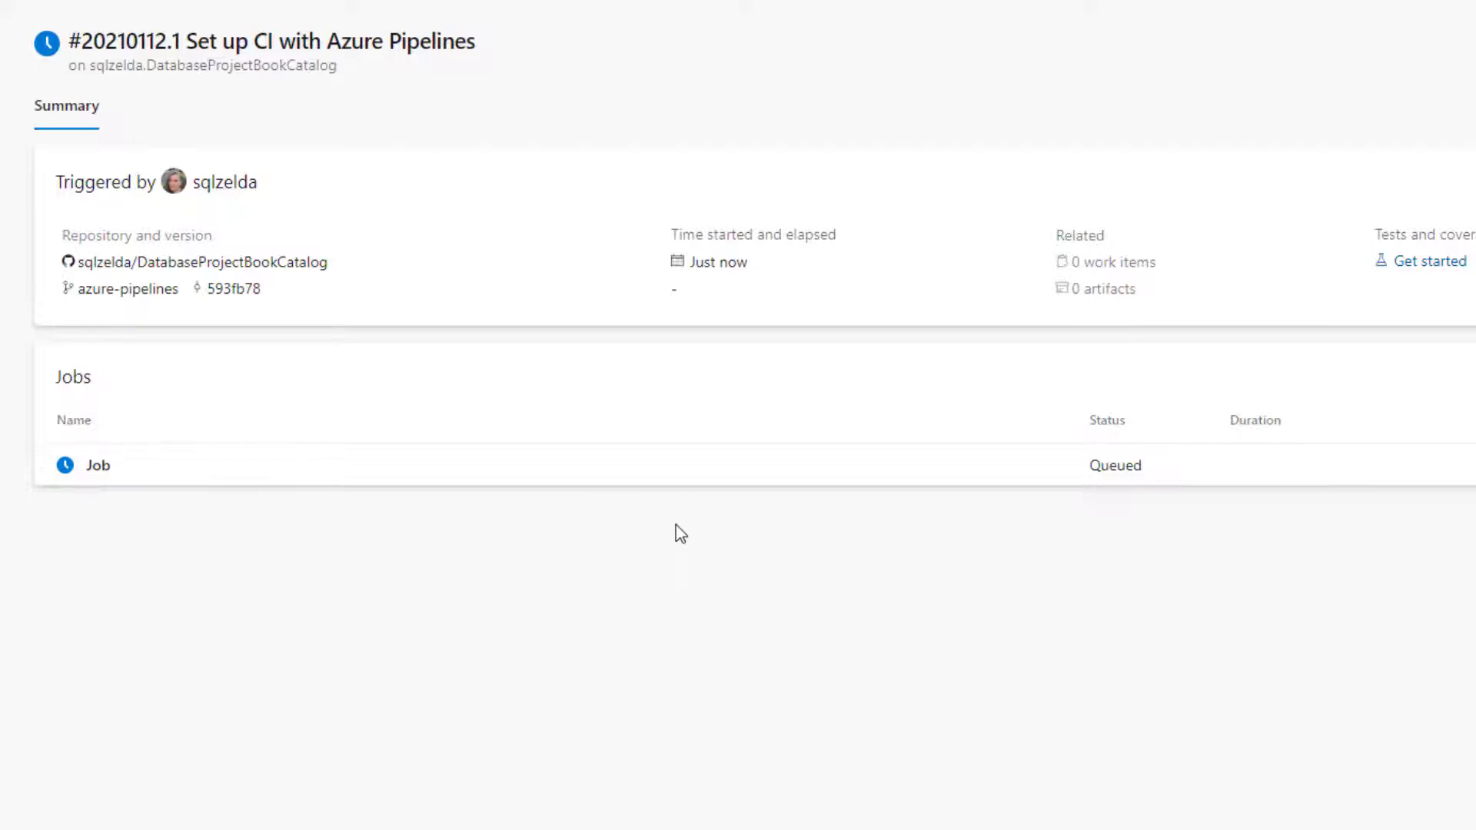
Open the run's job, examine its stages and log, and return from the job view
{"action": "left_click", "coordinate": [130, 481]}
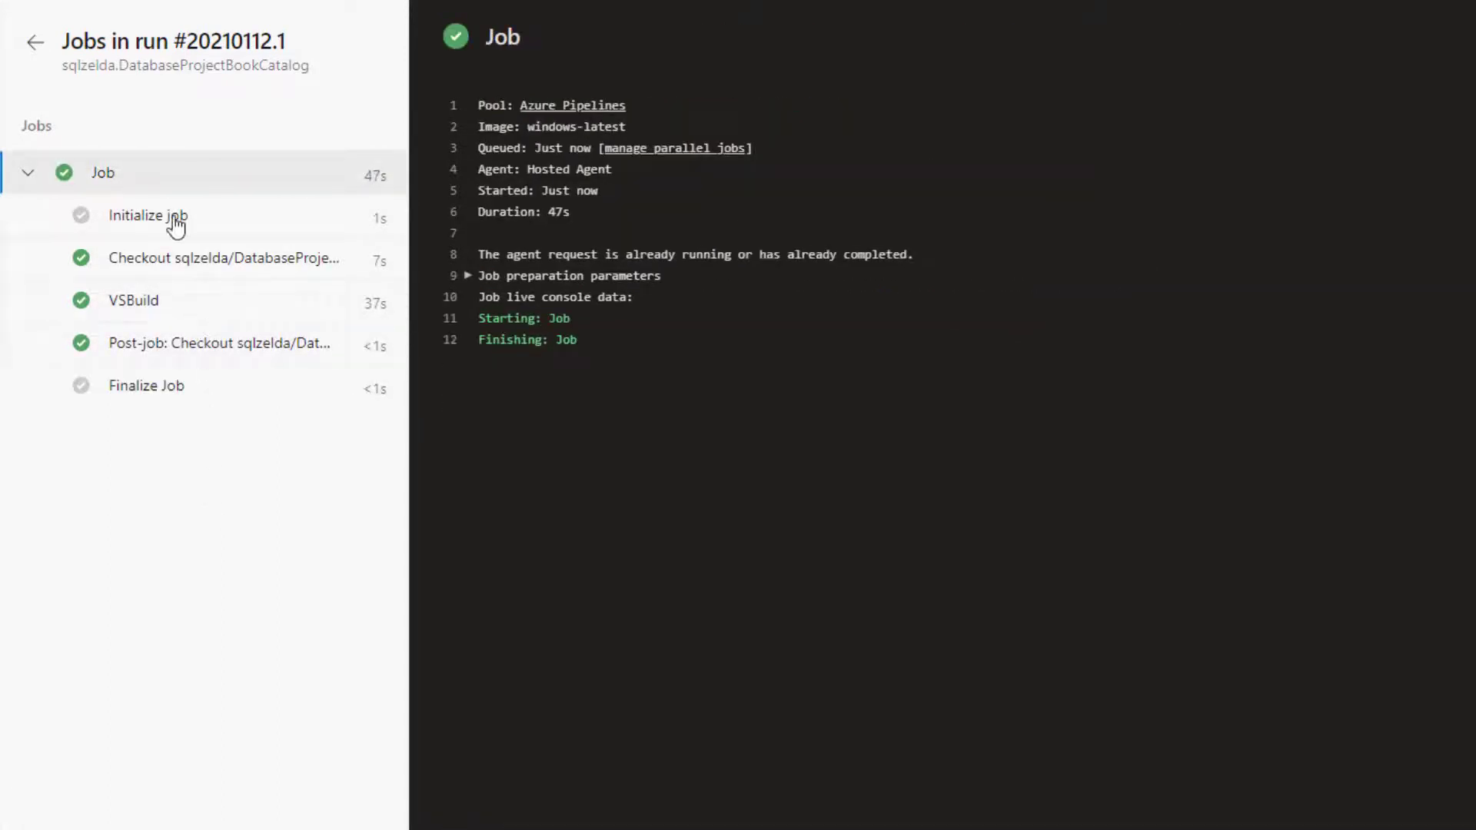
{"action": "left_click", "coordinate": [35, 55]}
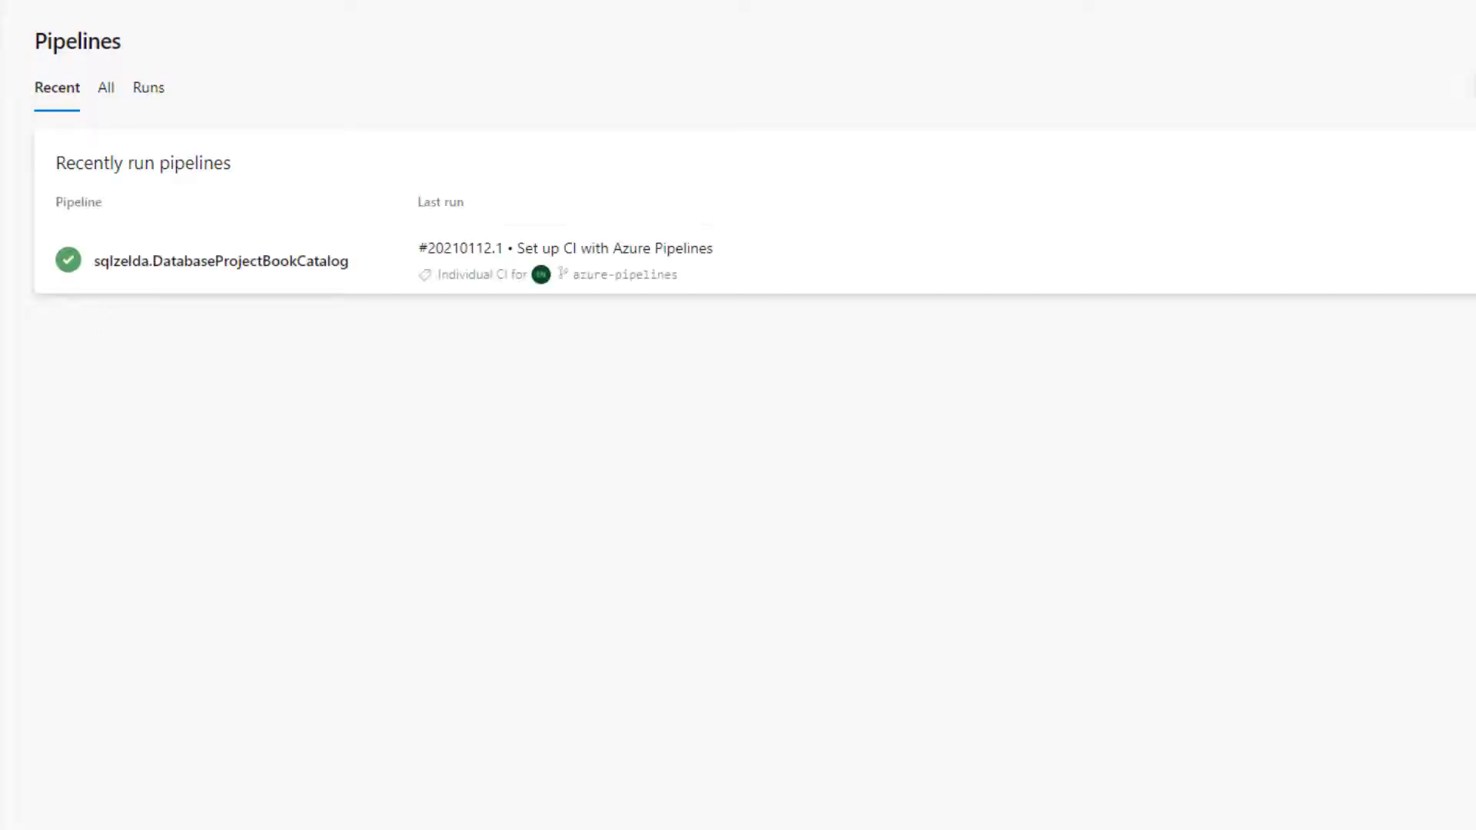
Open the DatabaseProjectBookCatalog pipeline's YAML for editing and add a new line below the VSBuild task's solution
{"action": "left_click", "coordinate": [232, 269]}
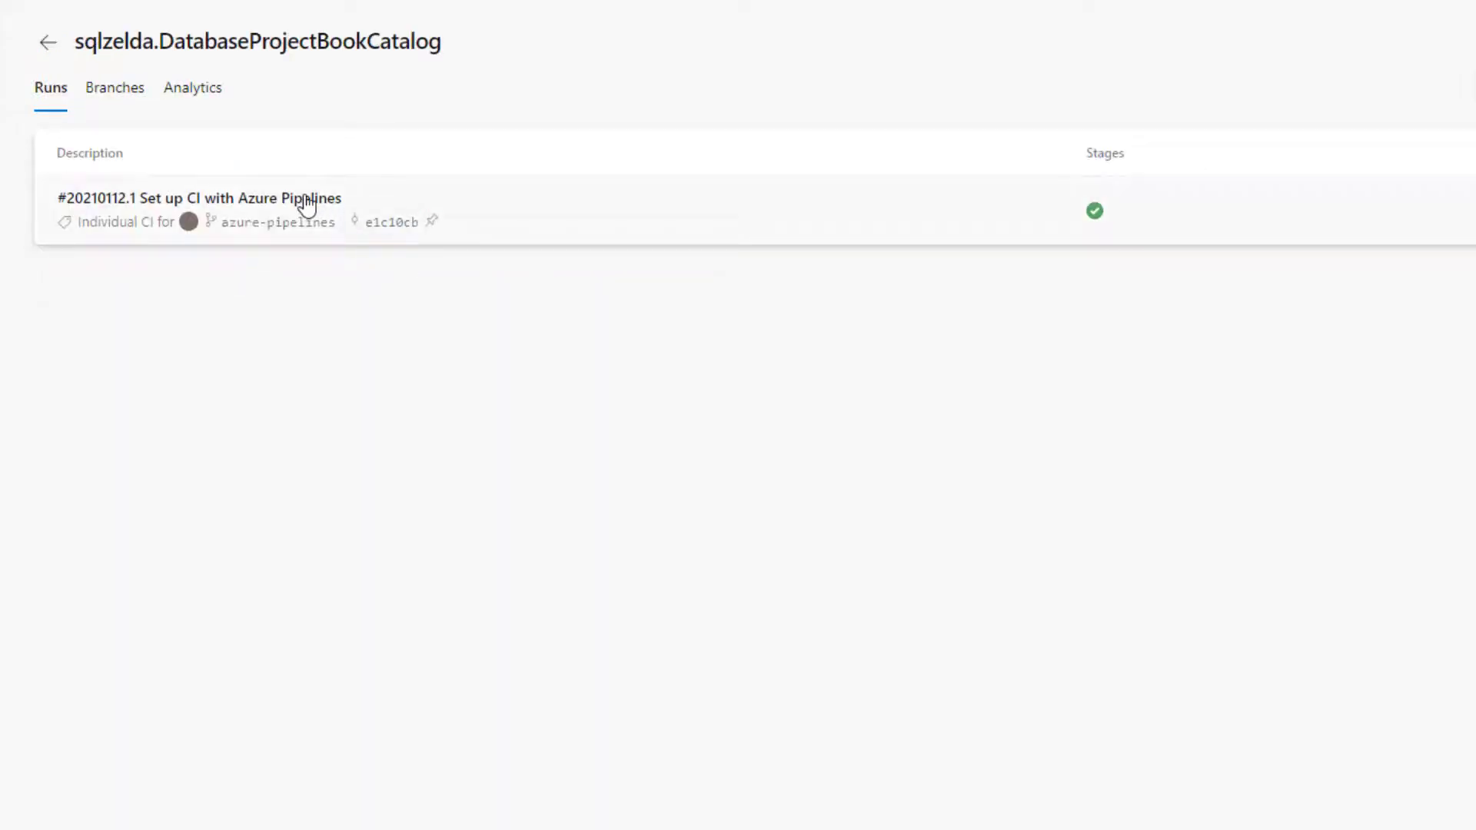
{"action": "left_click", "coordinate": [1474, 43]}
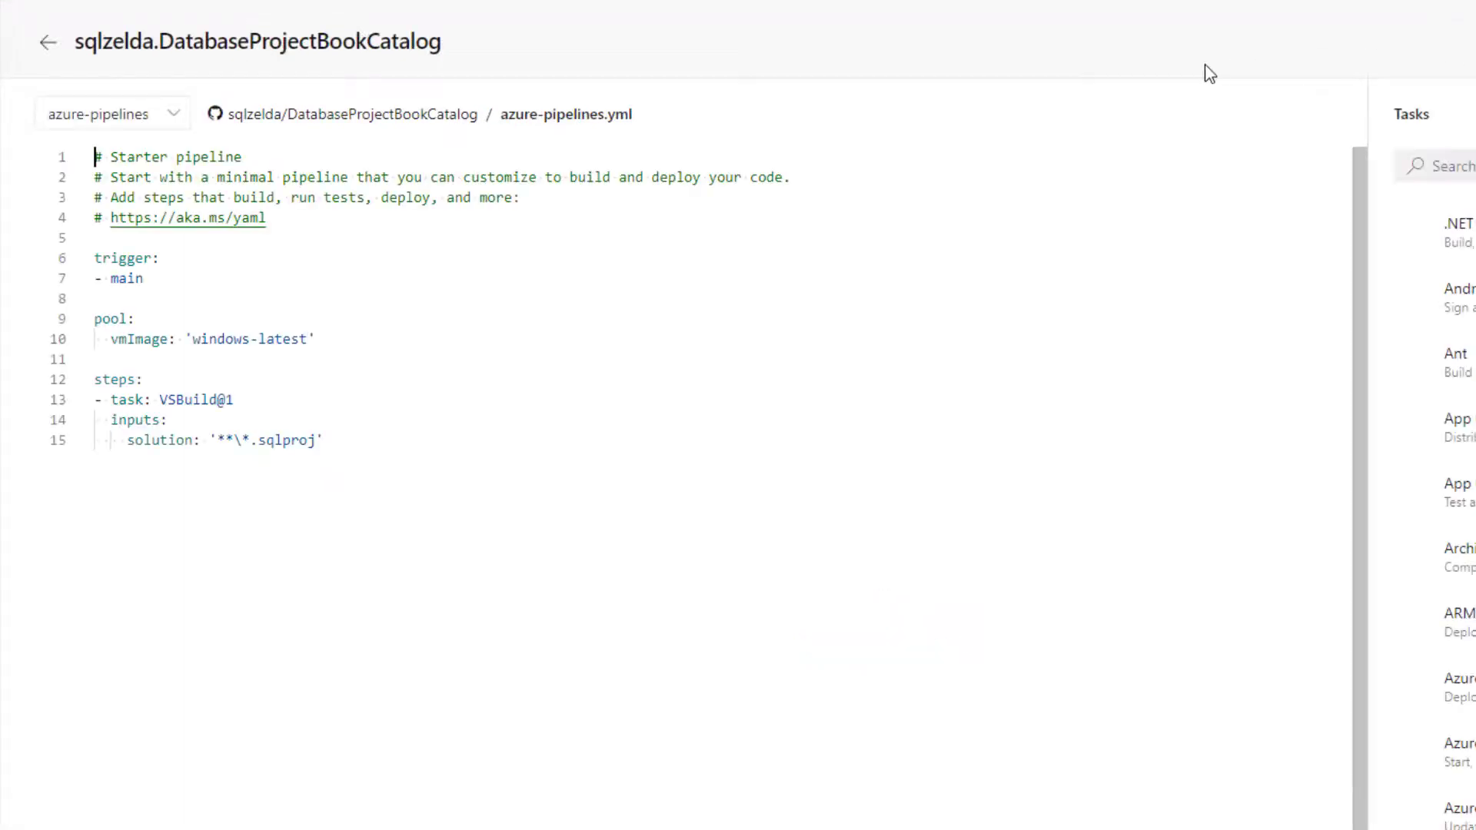
{"action": "left_click", "coordinate": [415, 464]}
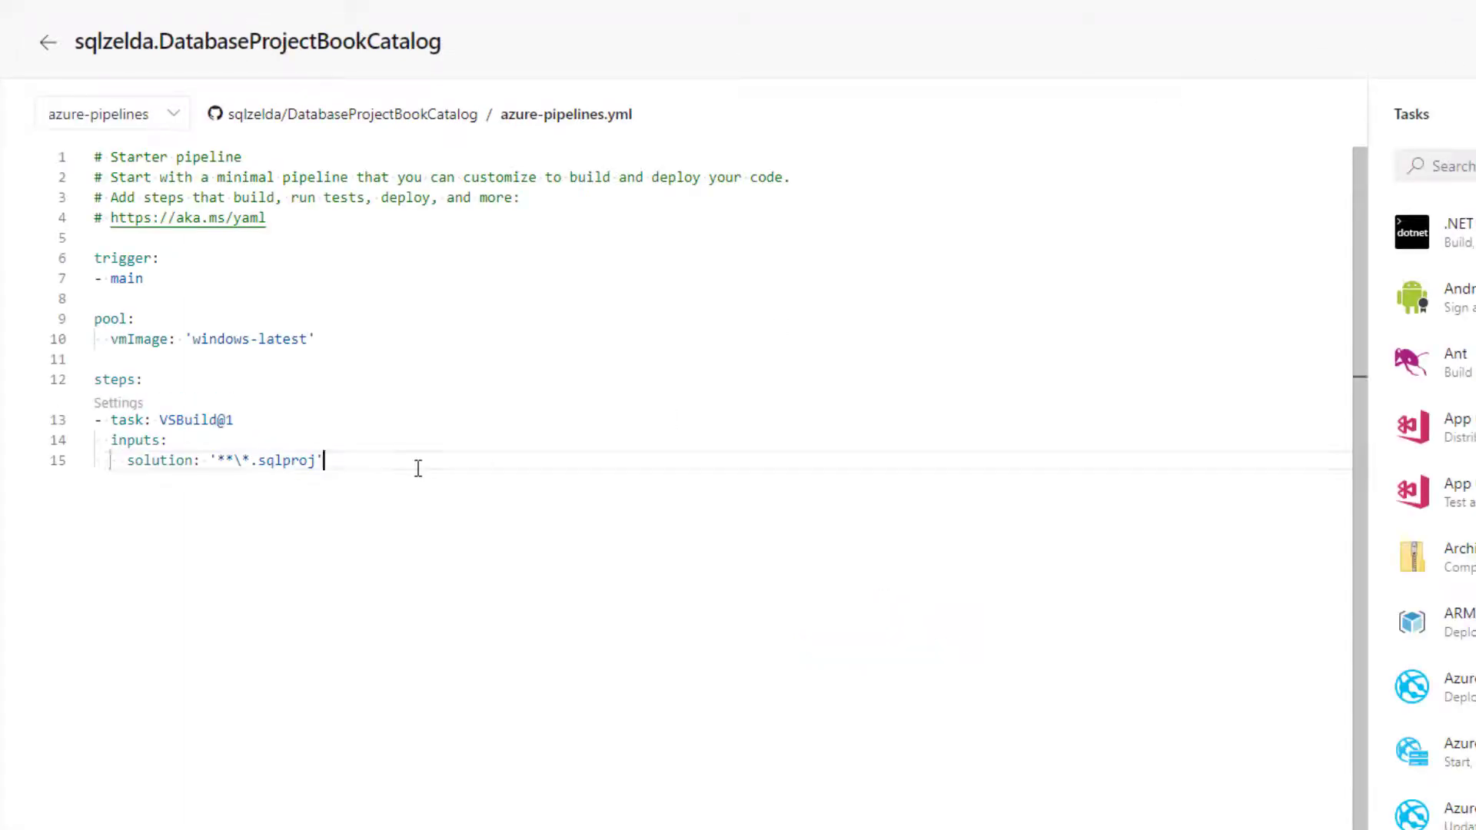
{"action": "key", "text": "Return"}
Add a Copy files task with source folder $(agent.builddirectory)\s and target folder $(build.artifactstagingdirectory)
{"action": "left_click", "coordinate": [1445, 166]}
{"action": "type", "text": "copy"}
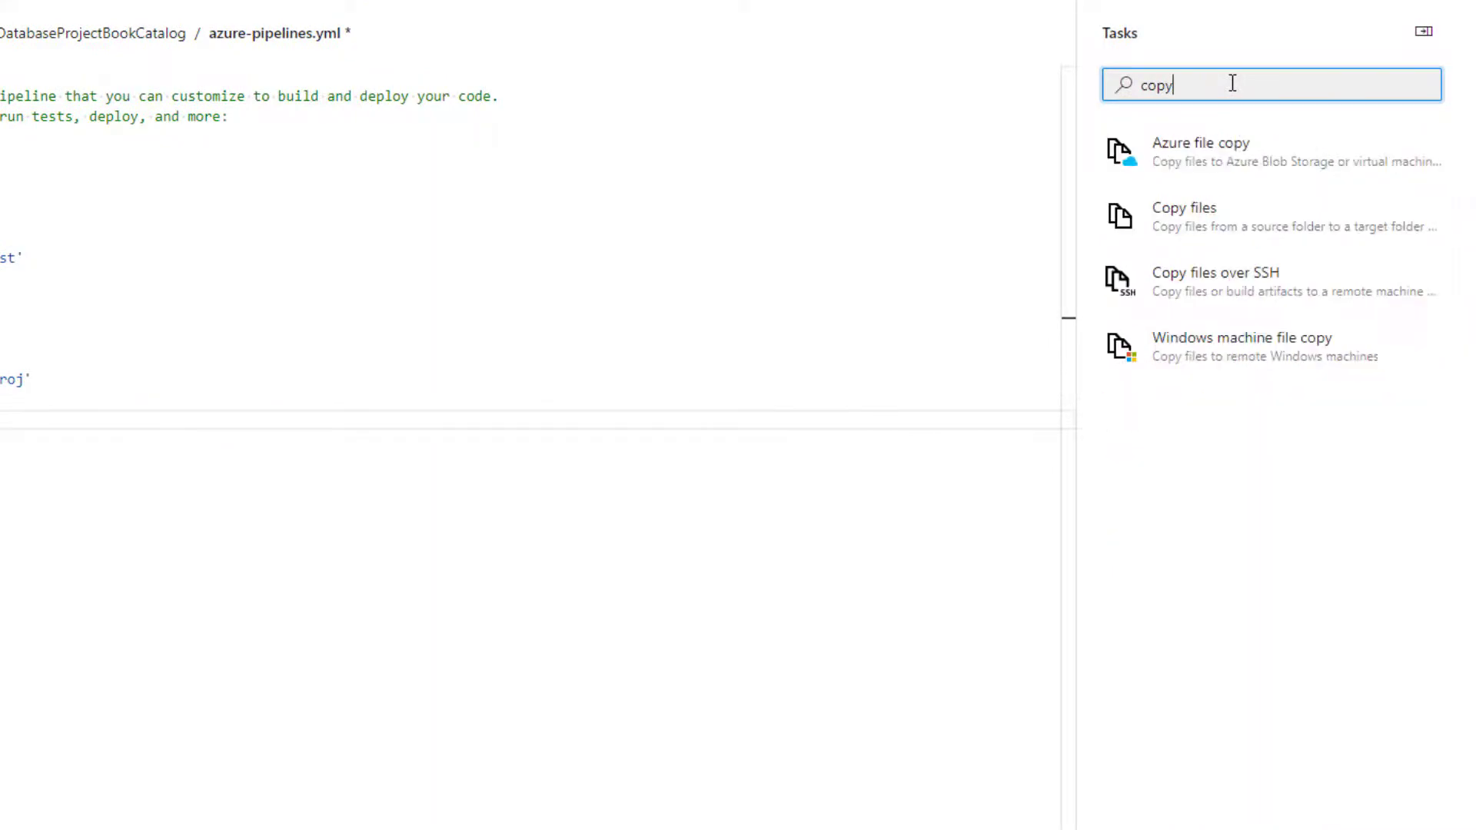
{"action": "left_click", "coordinate": [1245, 243]}
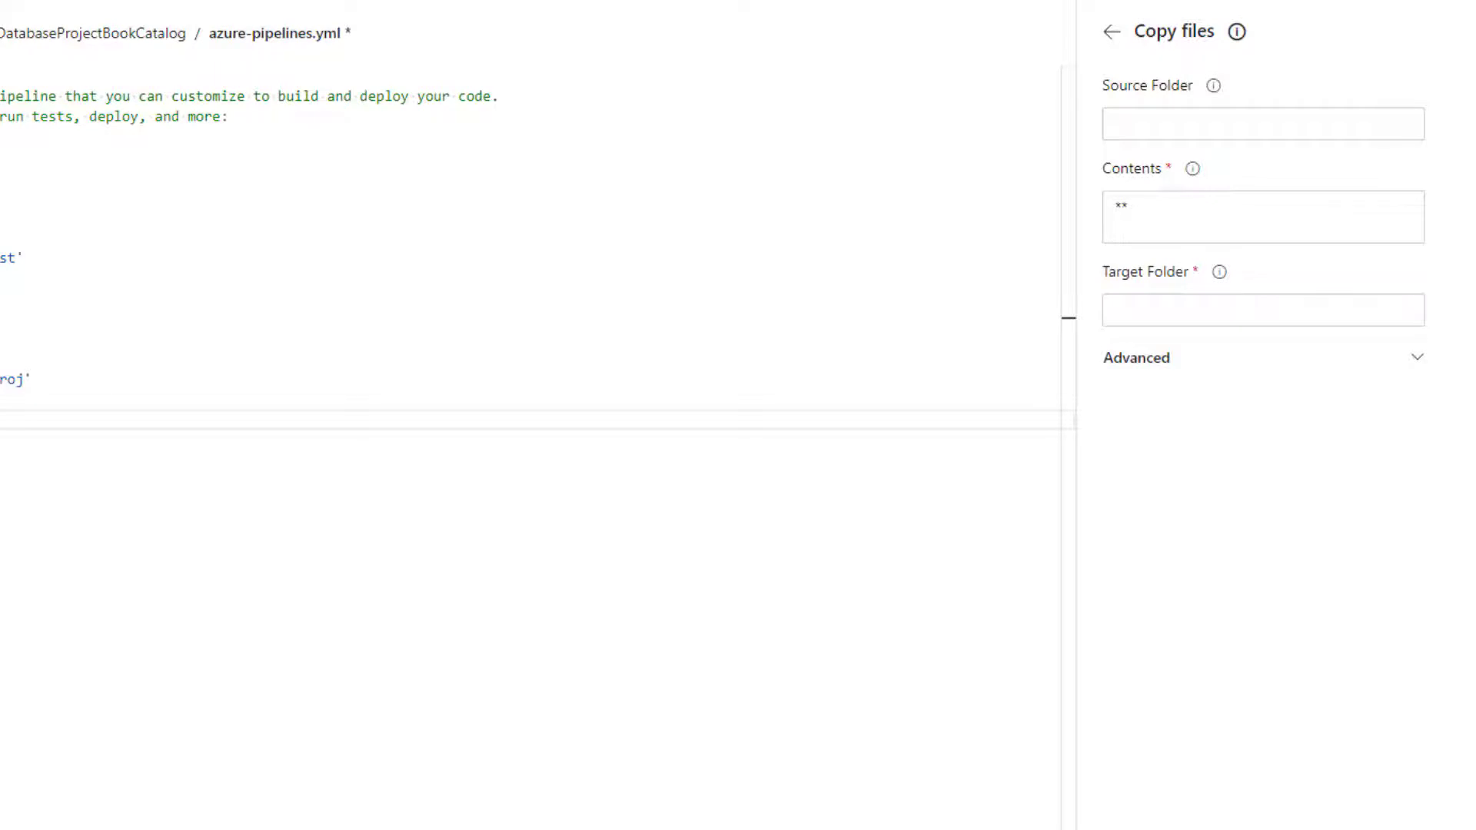
{"action": "left_click", "coordinate": [1169, 128]}
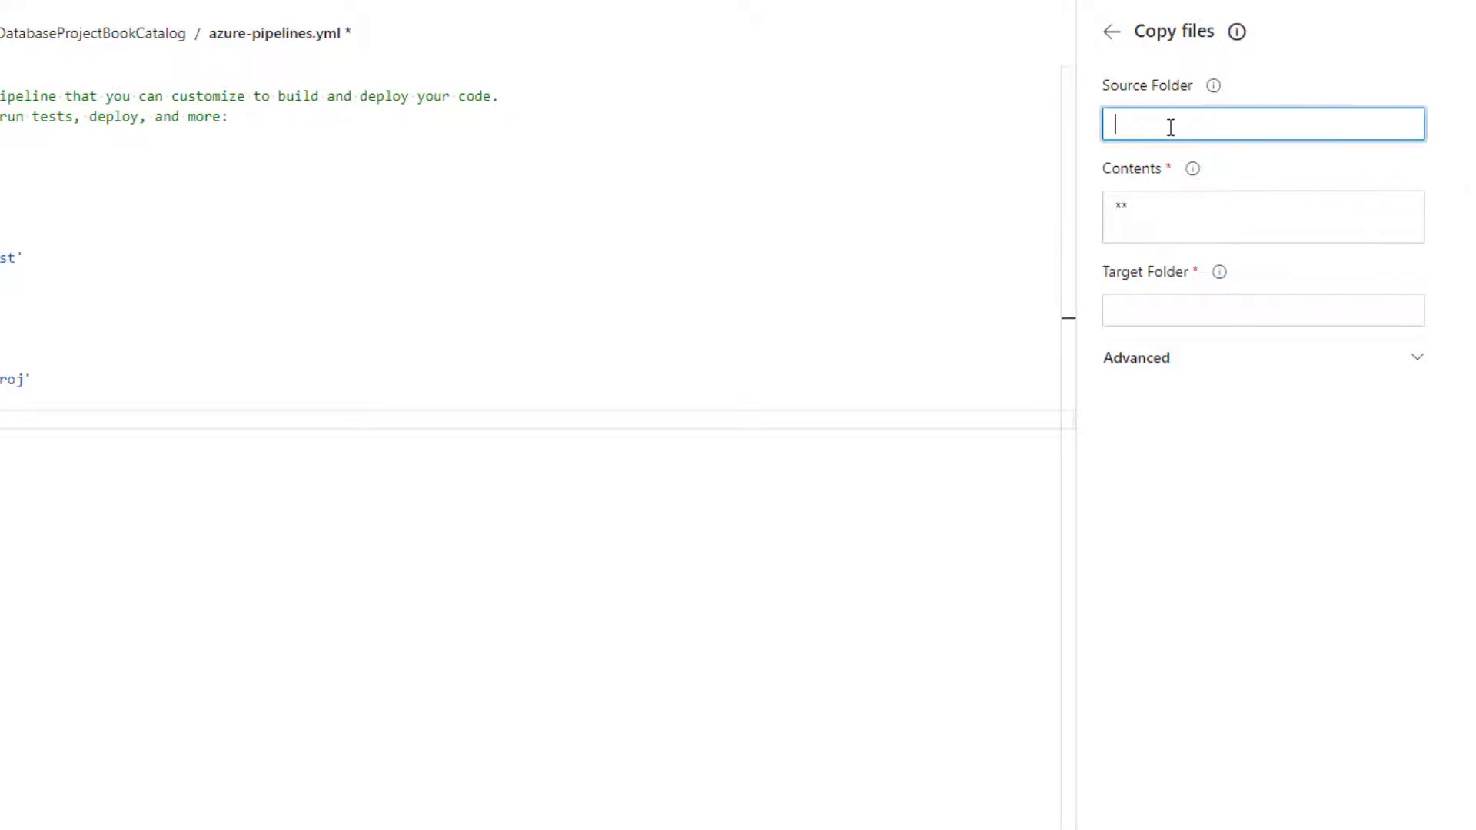
{"action": "key", "text": "ctrl+v"}
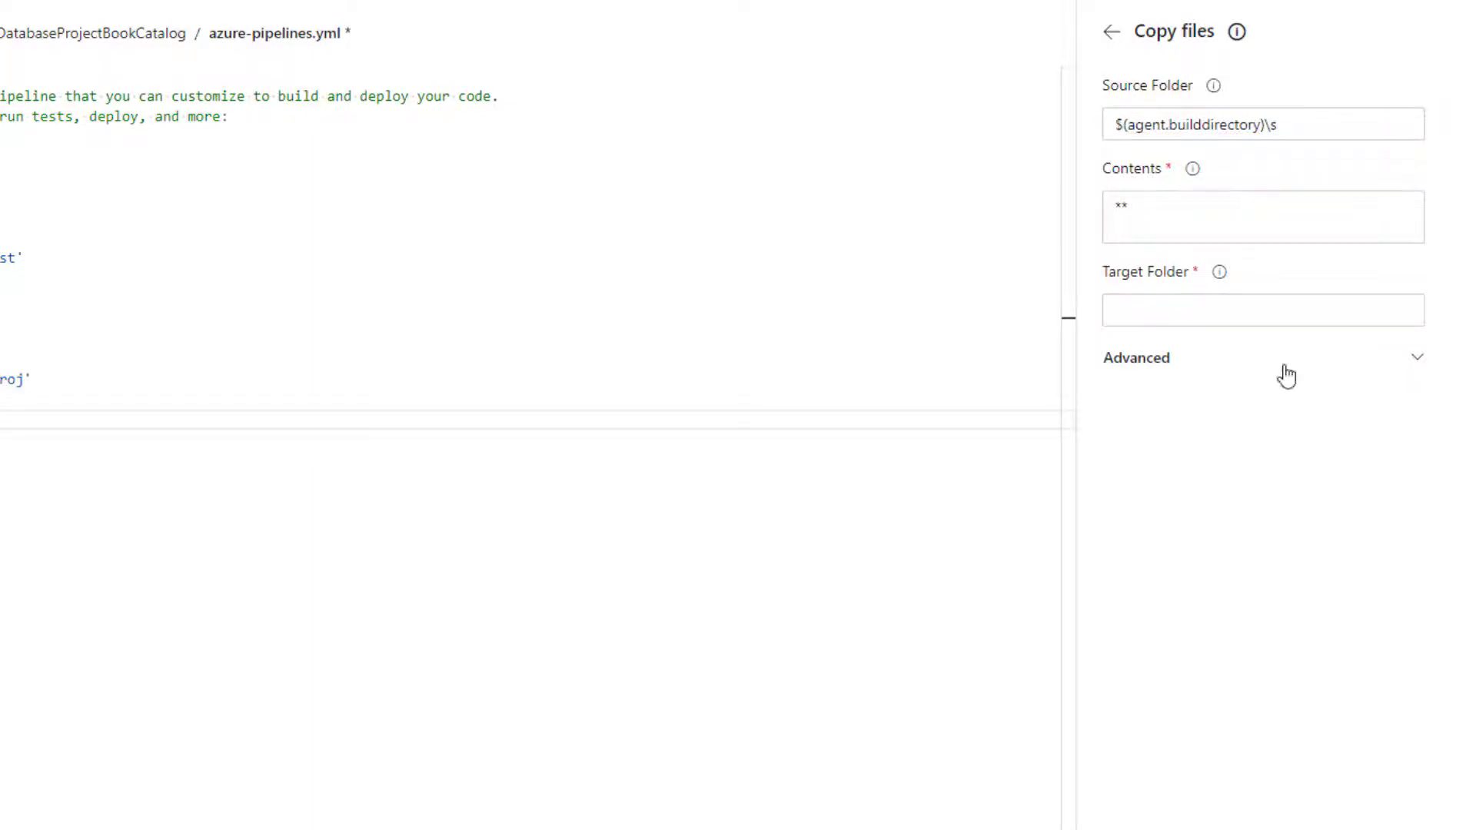
{"action": "left_click", "coordinate": [1150, 310]}
{"action": "key", "text": "ctrl+v"}
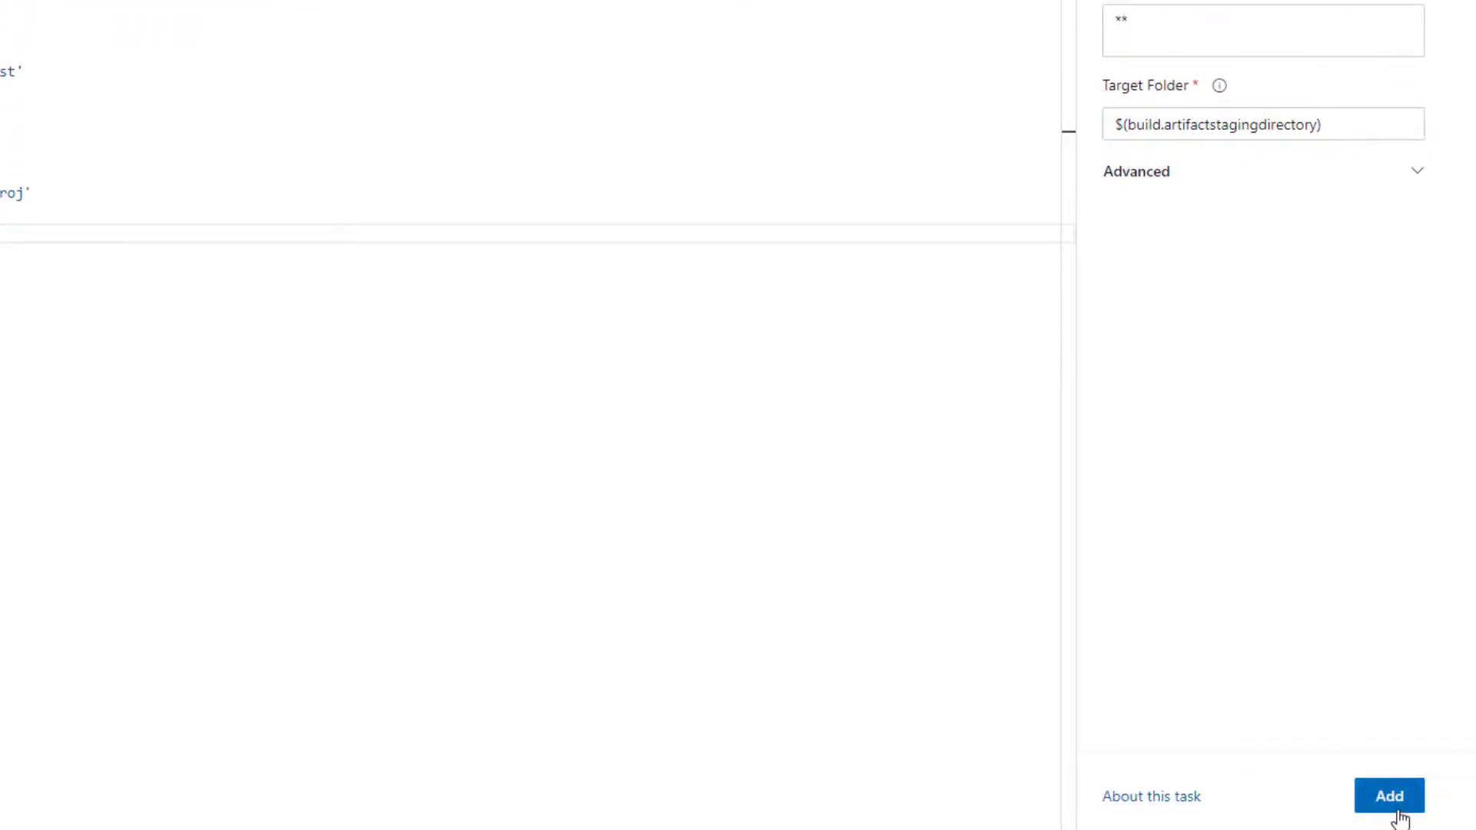
{"action": "left_click", "coordinate": [1392, 800]}
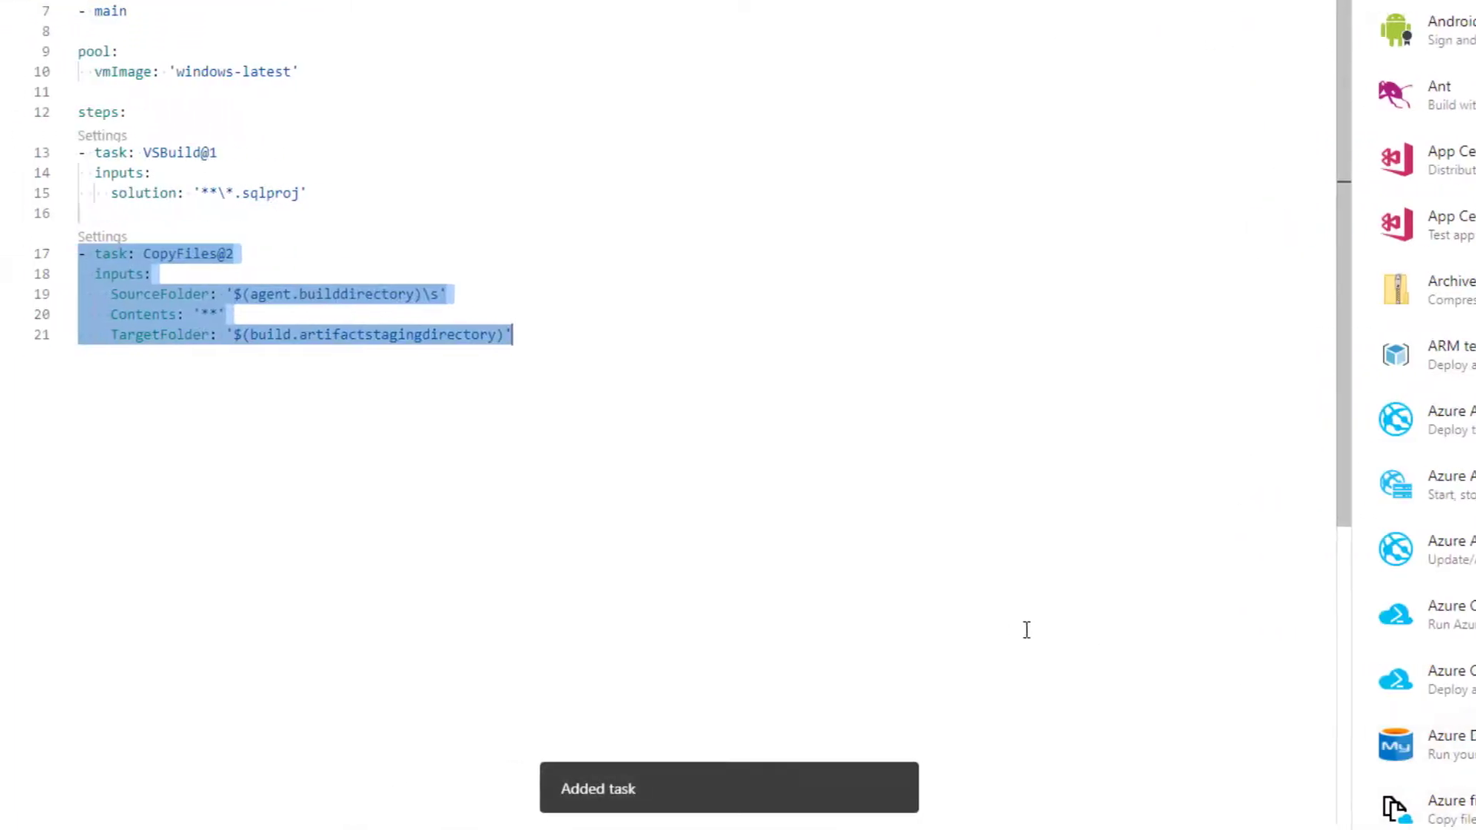
Insert a blank line and an unindented empty line below the CopyFiles task in the YAML
{"action": "key", "text": "Return"}
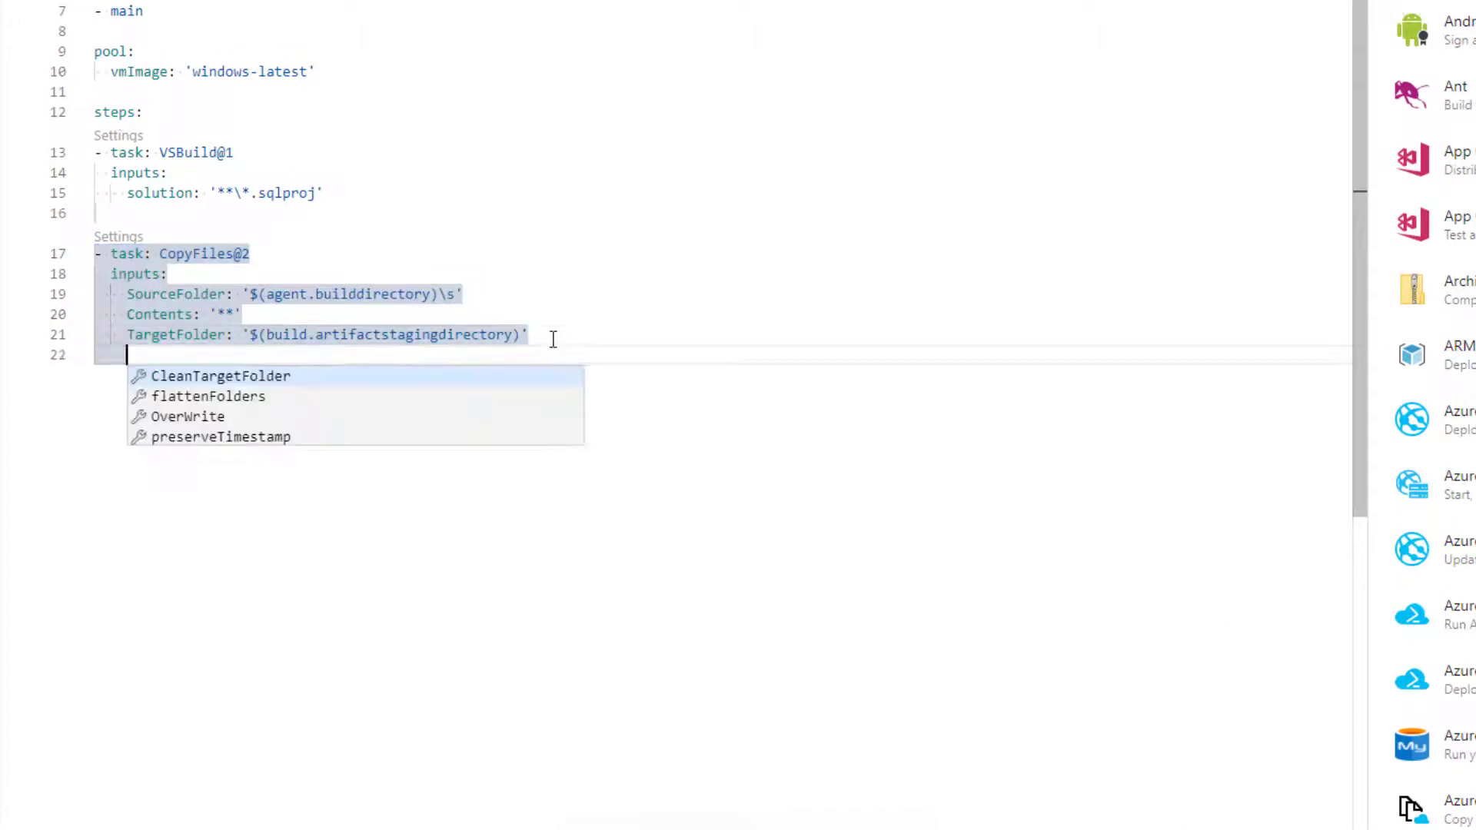
{"action": "key", "text": "BackSpace"}
{"action": "key", "text": "BackSpace"}
{"action": "key", "text": "Return"}
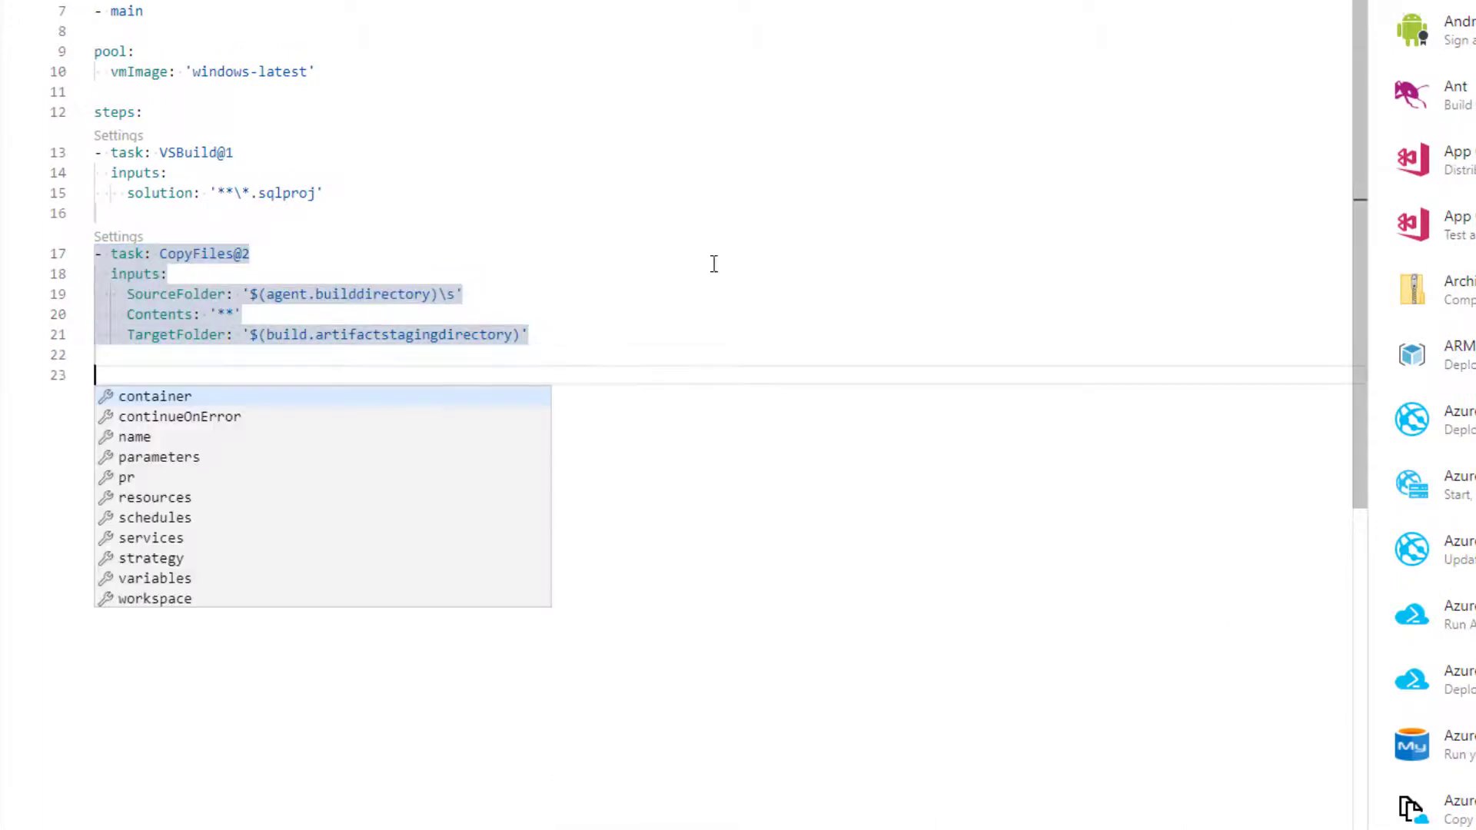
{"action": "key", "text": "Escape"}
Add a Publish build artifacts task with BookCatalog as the artifact name, keeping the default path and Azure Pipelines publish location
{"action": "left_click", "coordinate": [1111, 84]}
{"action": "type", "text": "ar"}
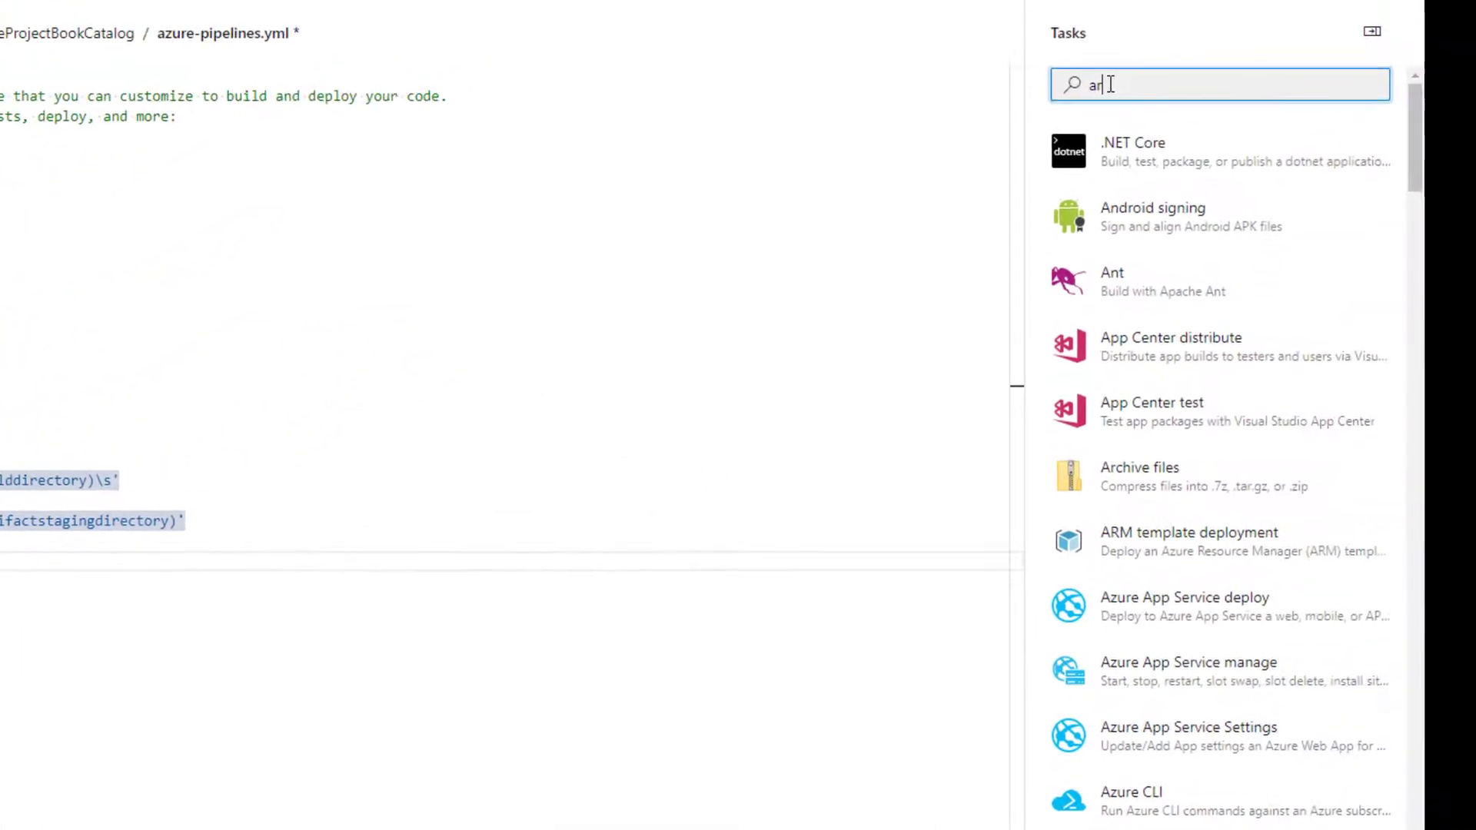
{"action": "type", "text": "ti"}
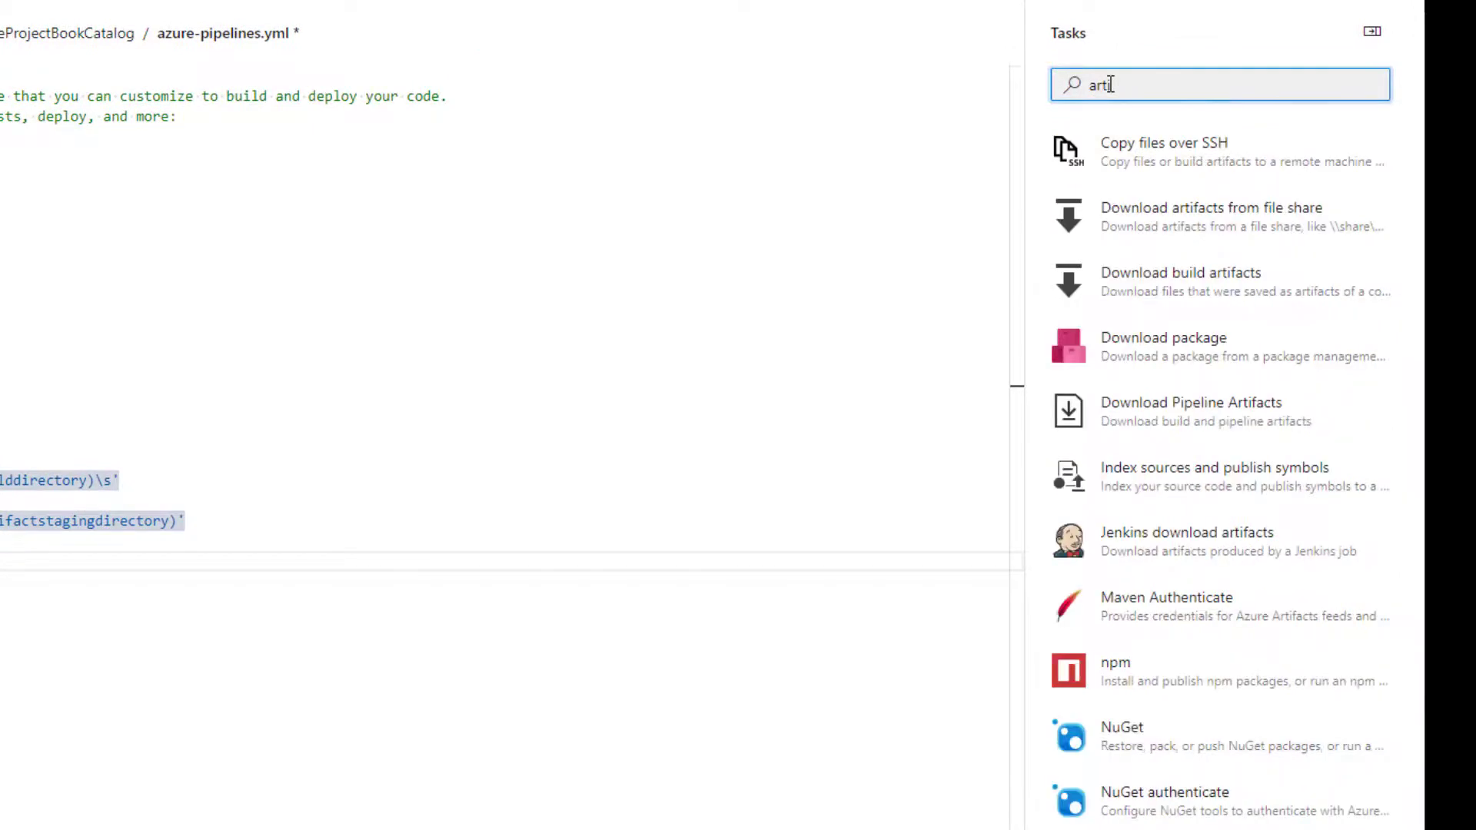
{"action": "type", "text": "f"}
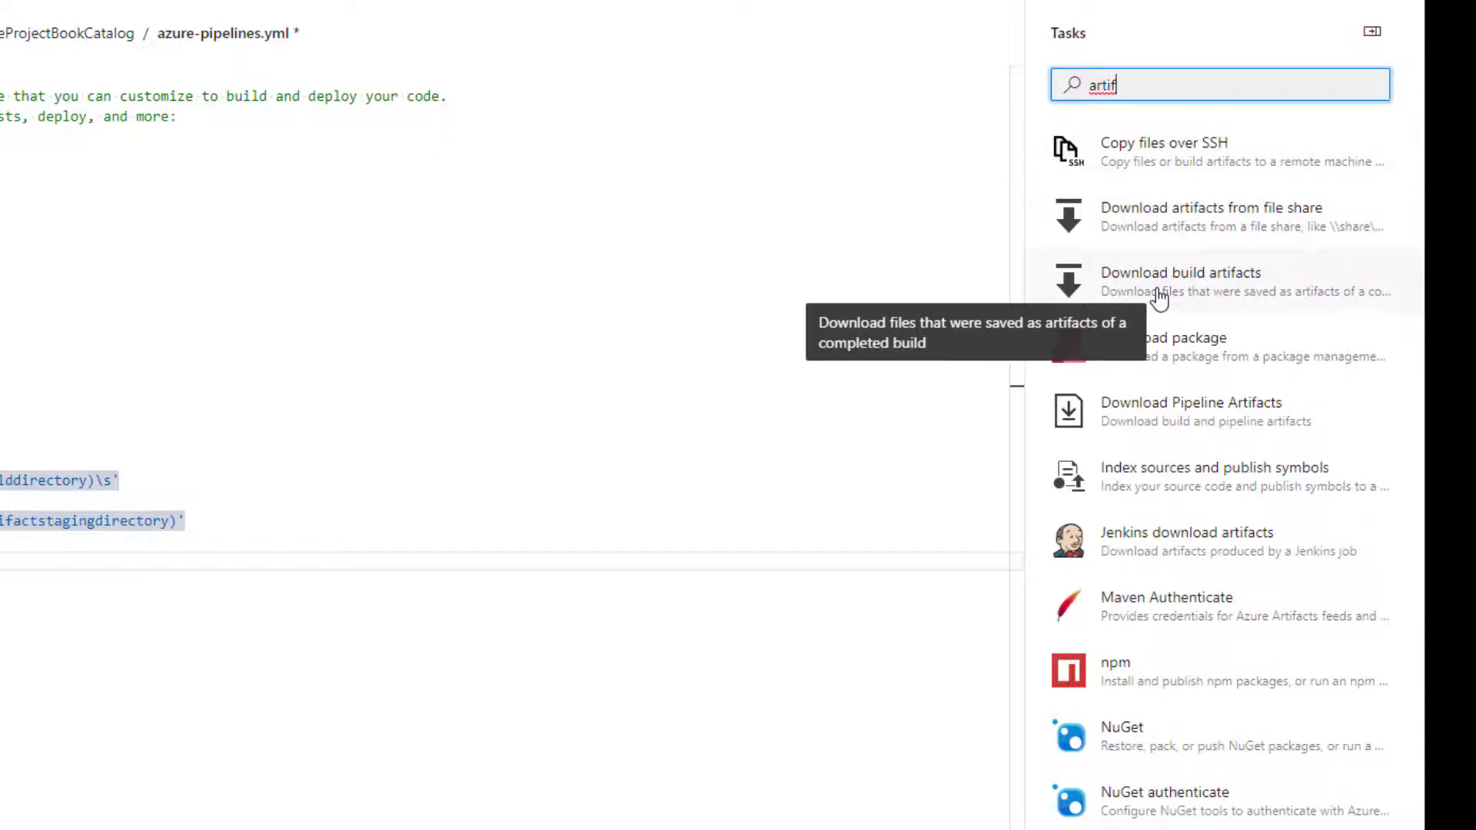
{"action": "type", "text": "a"}
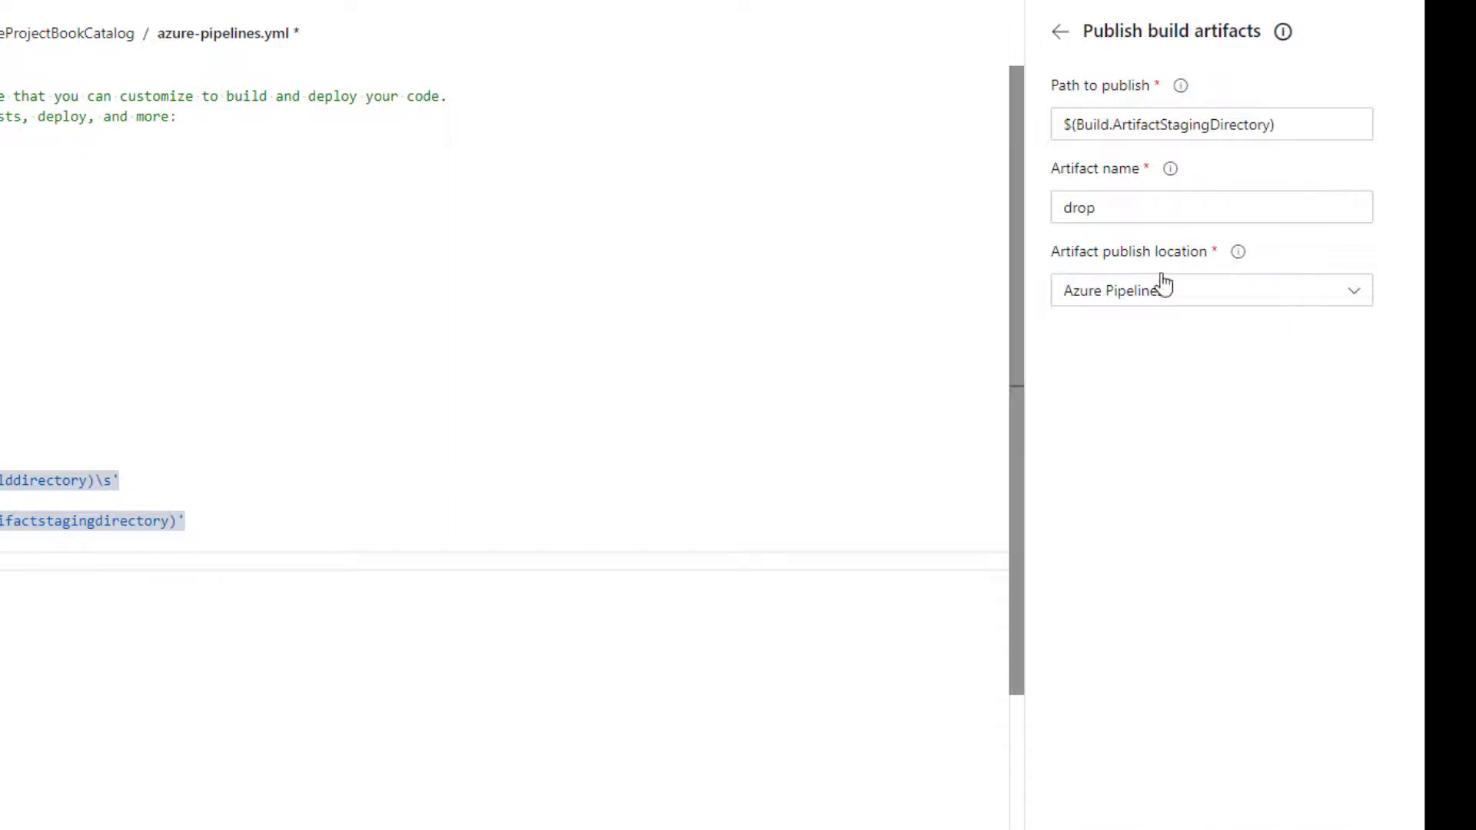
{"action": "left_click", "coordinate": [1120, 206]}
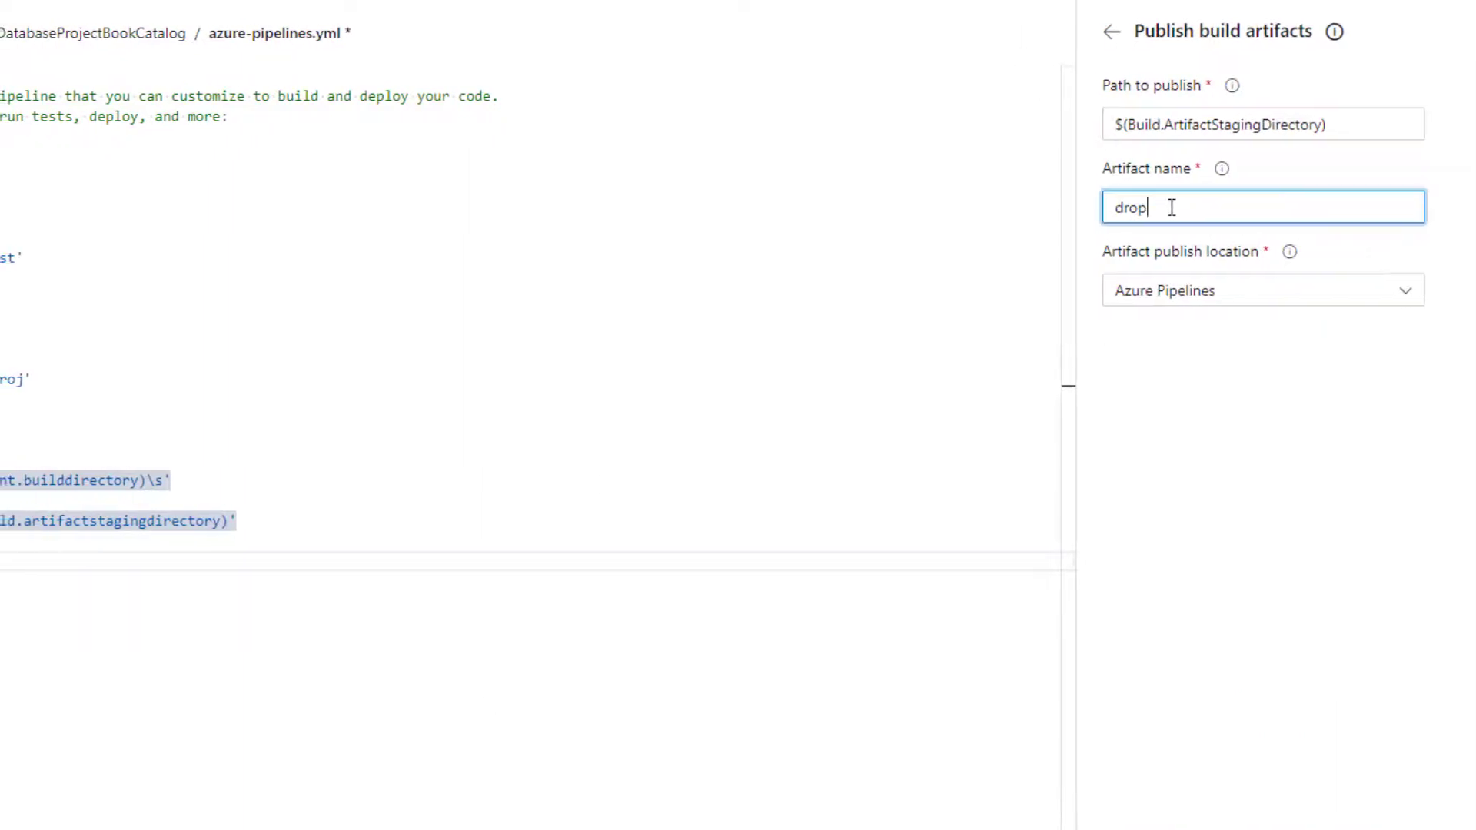
{"action": "left_click_drag", "start_coordinate": [1120, 206], "coordinate": [1036, 220]}
{"action": "type", "text": "BookCatalog"}
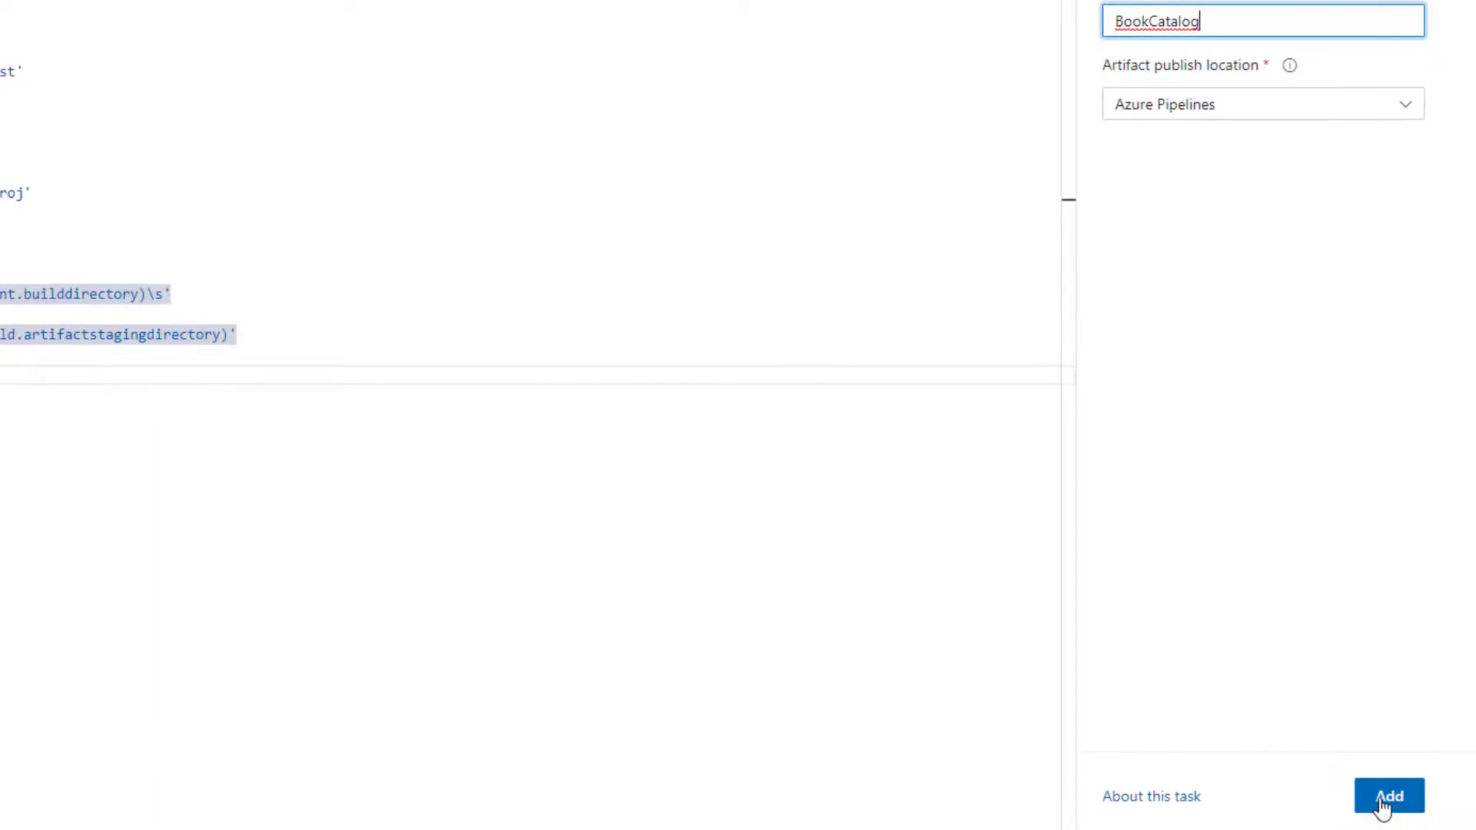
{"action": "left_click", "coordinate": [1388, 797]}
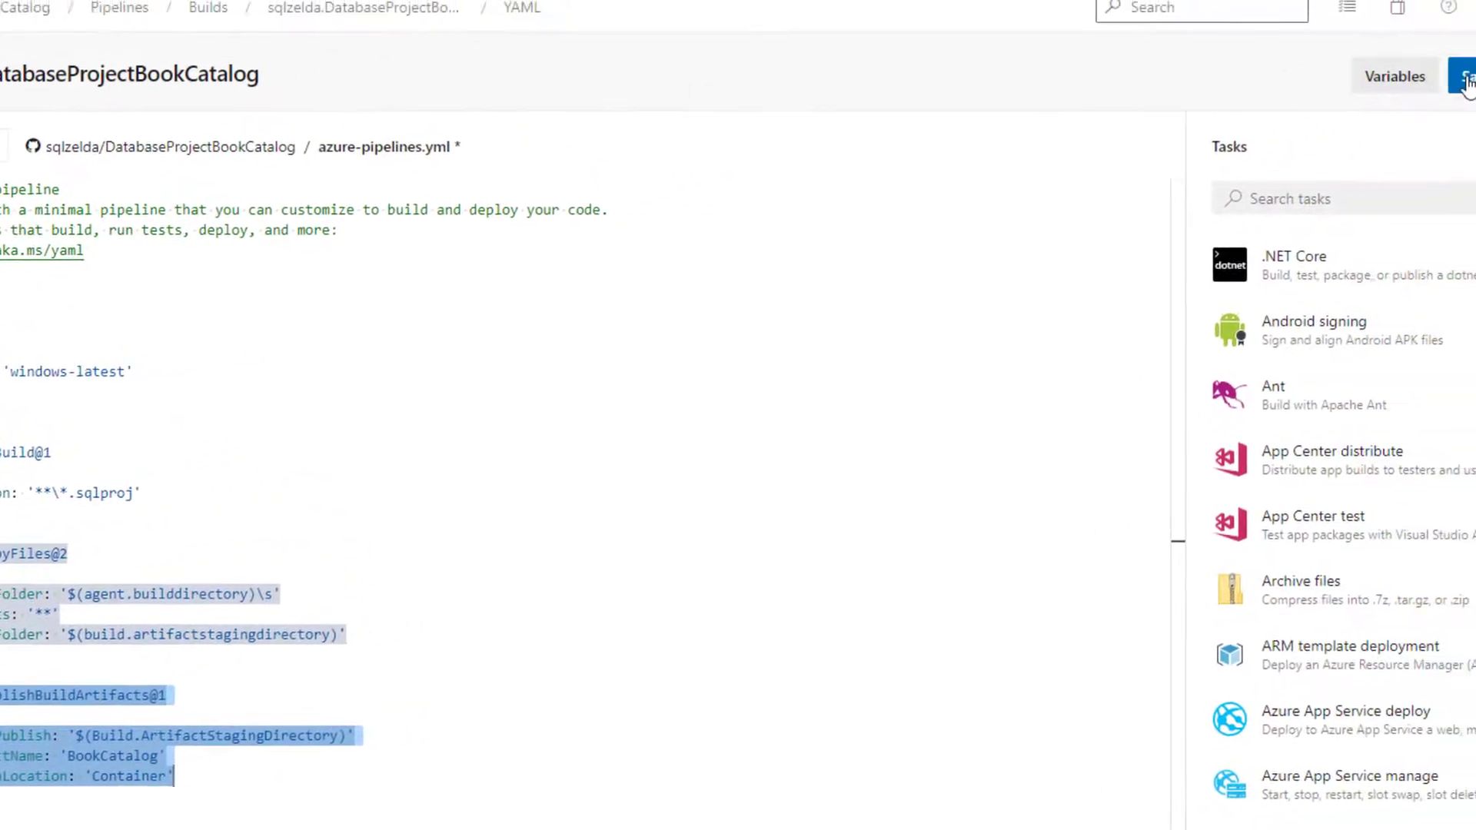
Commit the YAML changes directly to the azure-pipelines branch, then run the pipeline on that branch and open its job
{"action": "left_click", "coordinate": [1466, 80]}
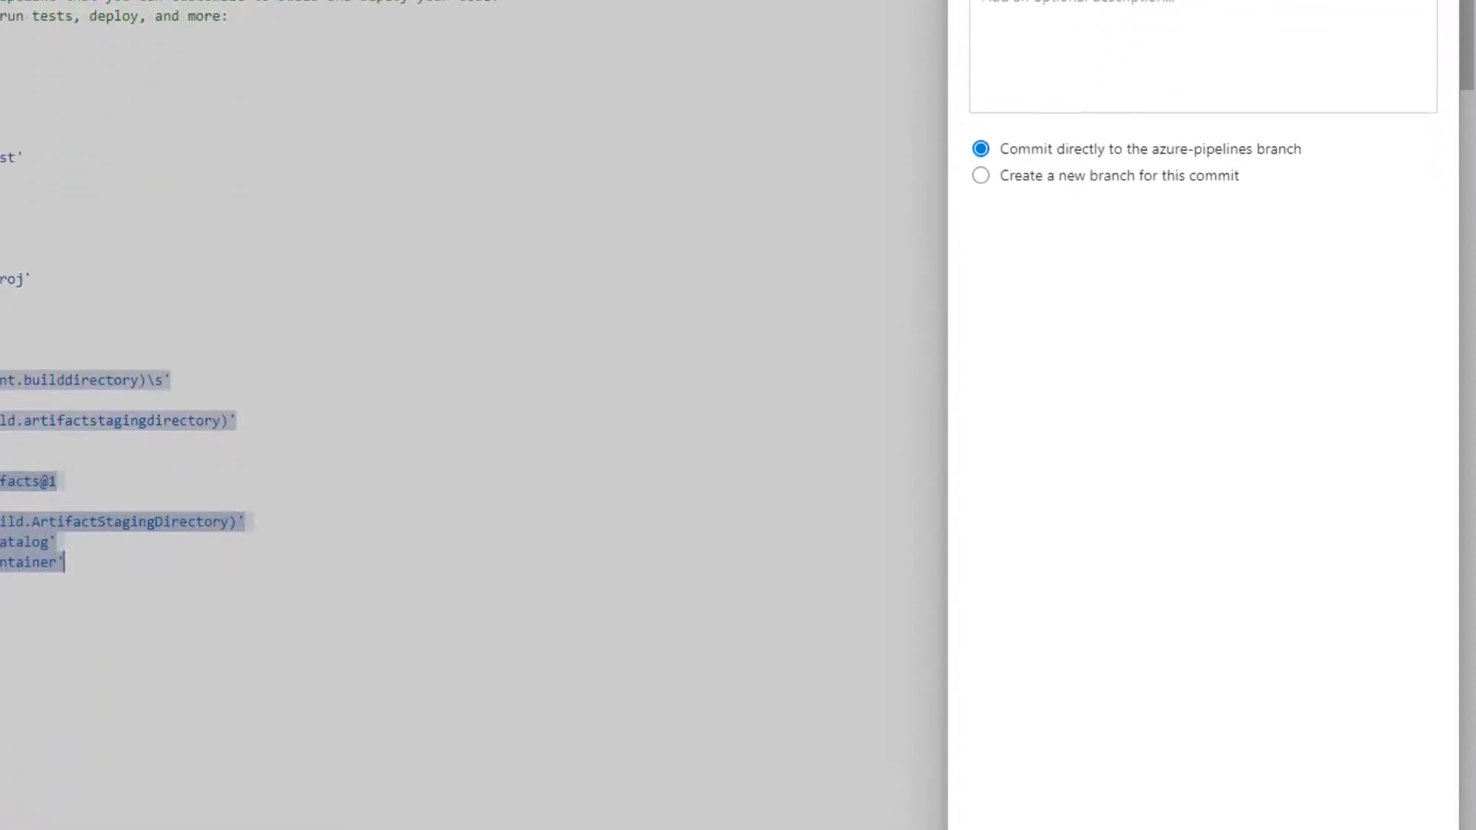
{"action": "left_click", "coordinate": [1412, 781]}
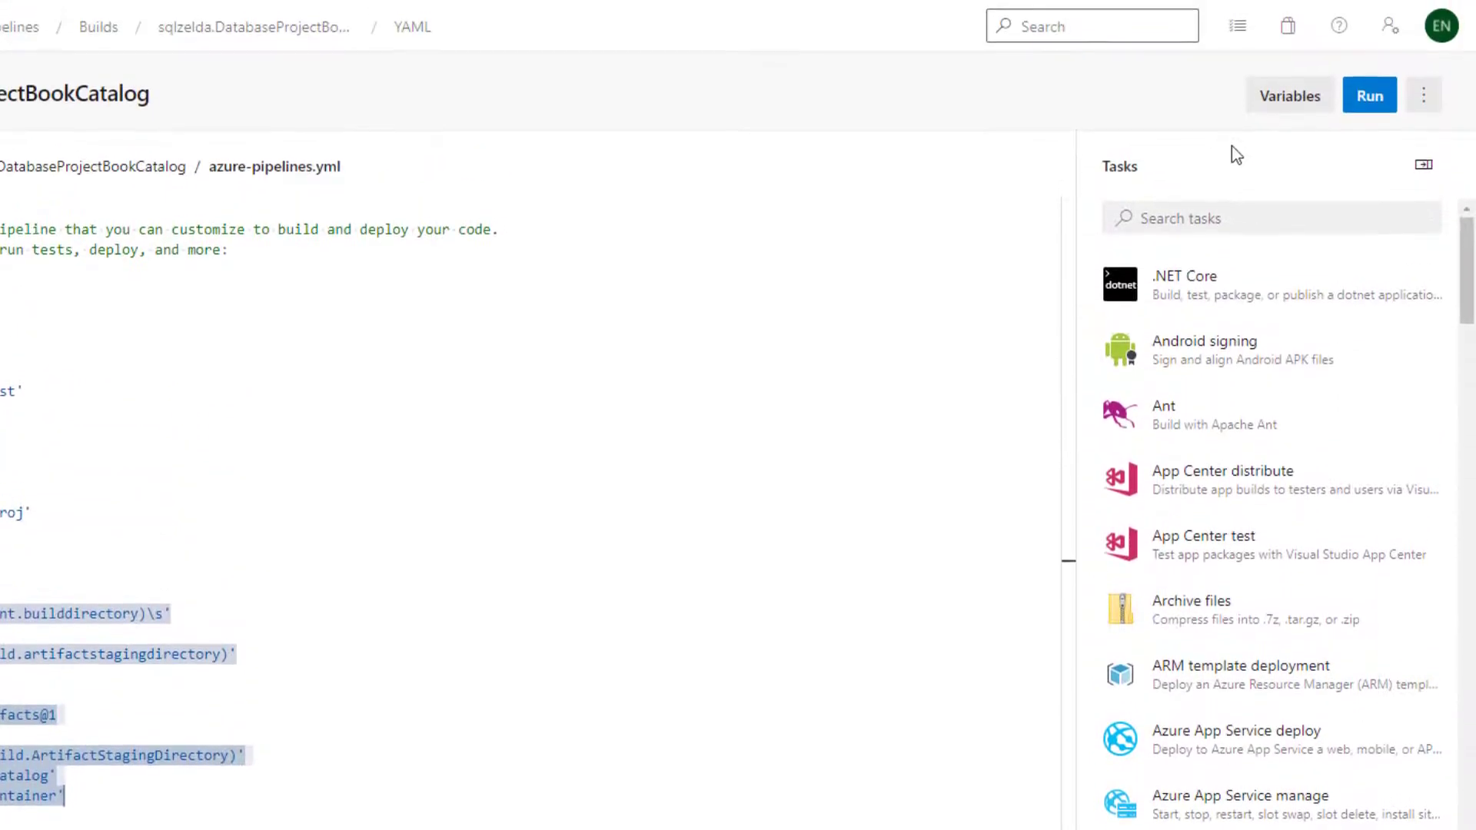
{"action": "left_click", "coordinate": [1369, 97]}
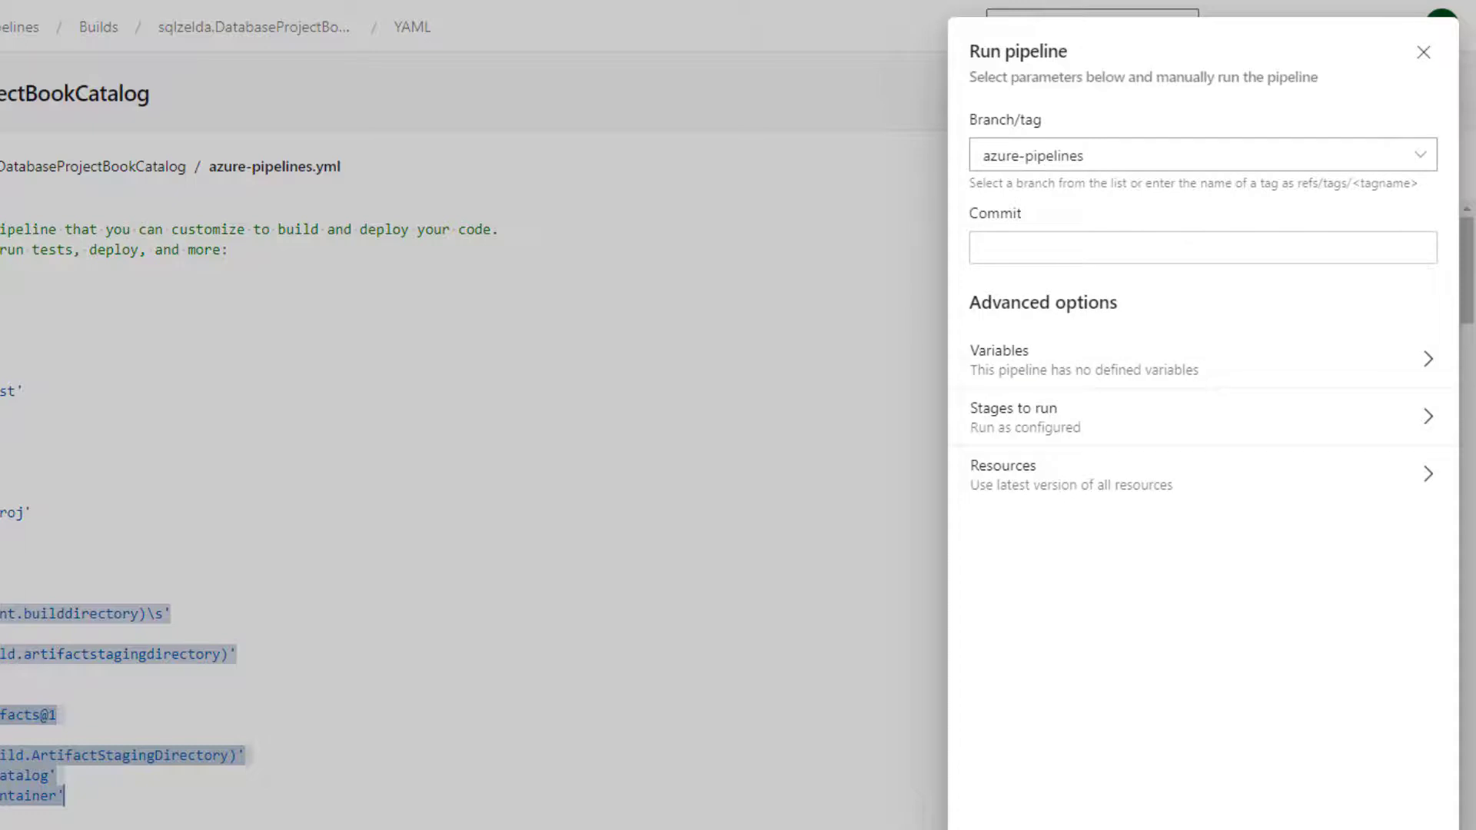
{"action": "left_click", "coordinate": [1412, 829]}
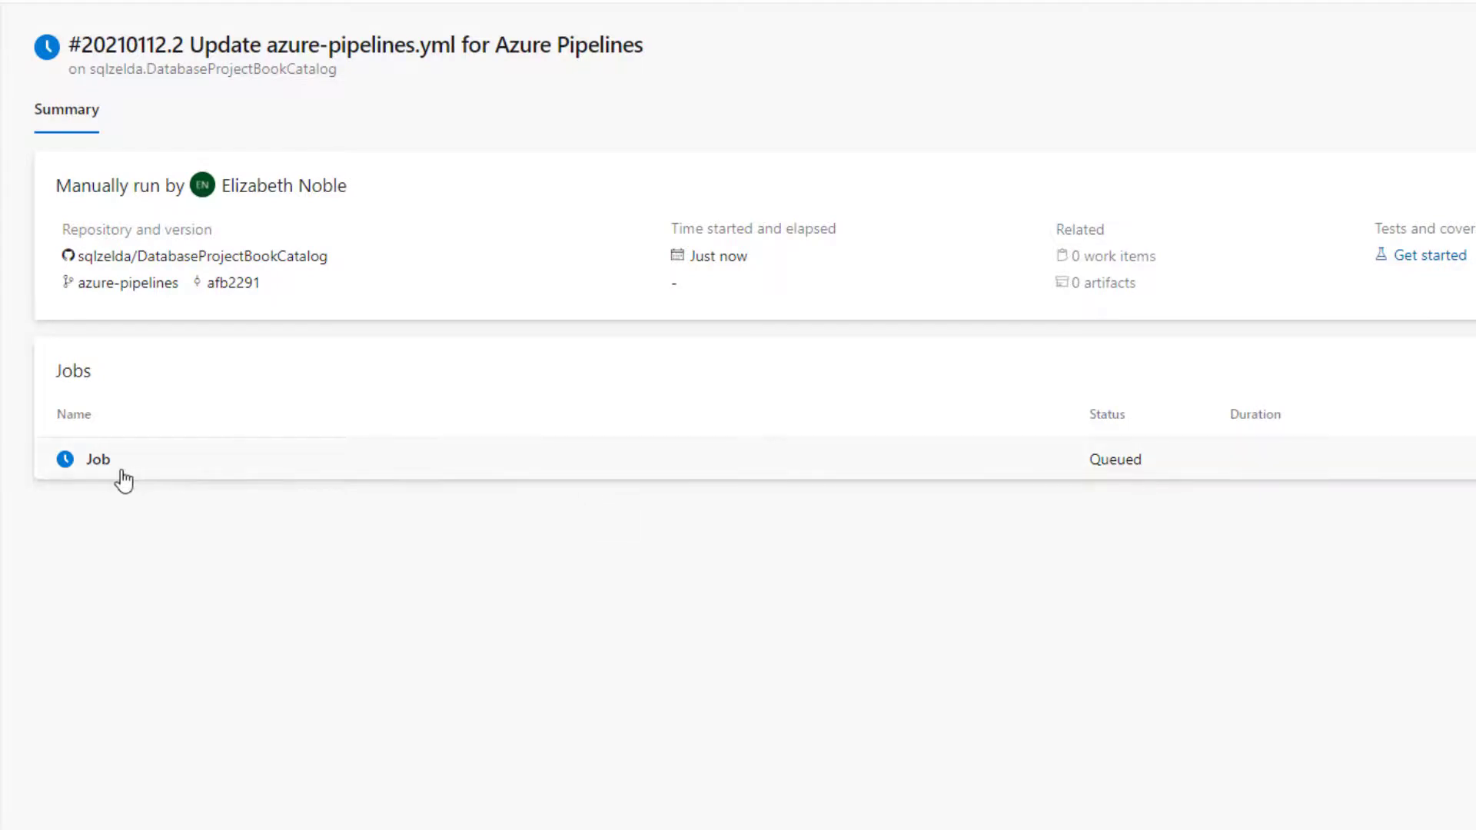
{"action": "left_click", "coordinate": [93, 465]}
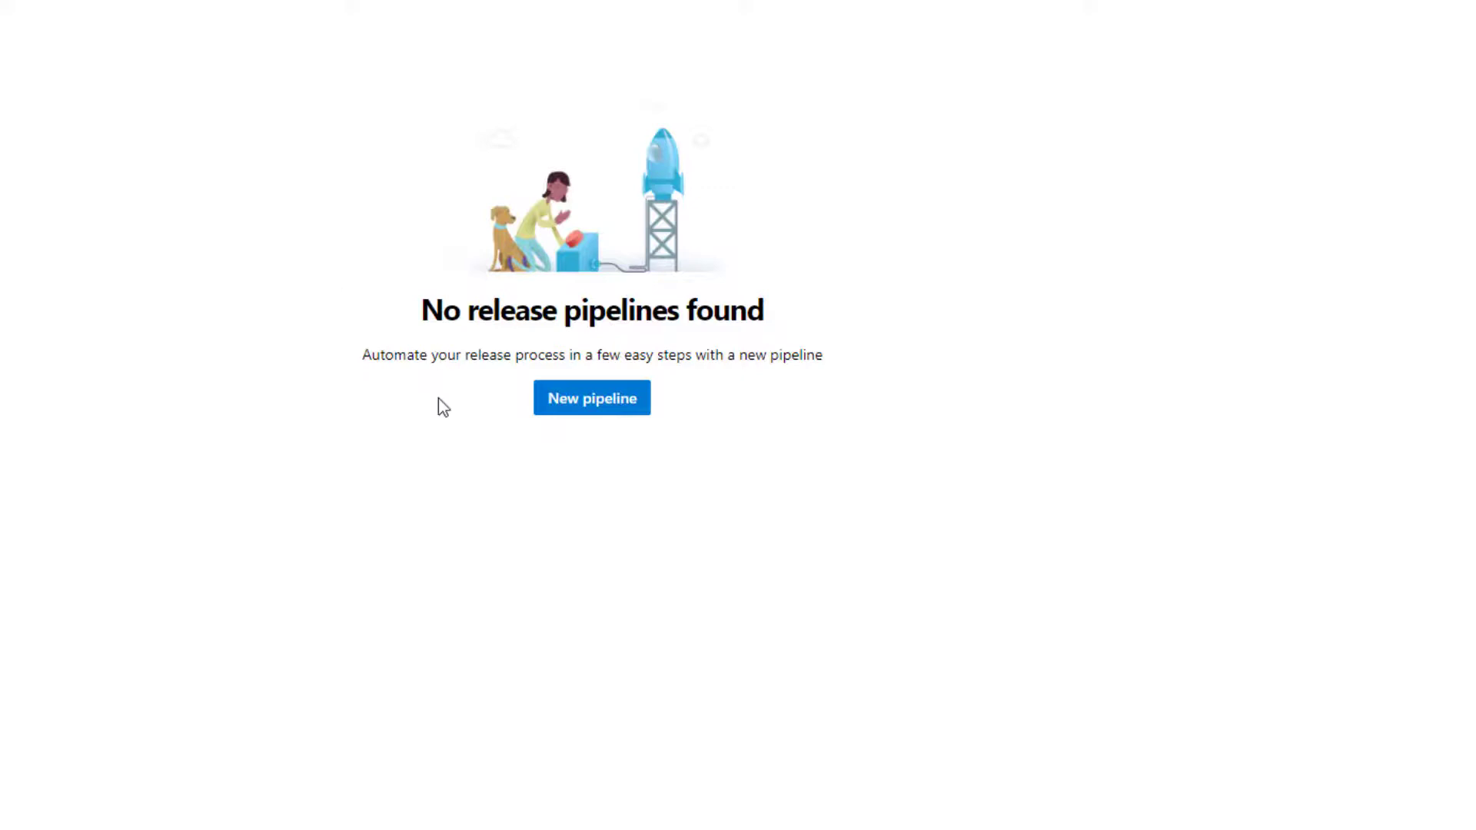
Create a new release pipeline from an Empty job and name its stage Database Deploy
{"action": "left_click", "coordinate": [600, 400]}
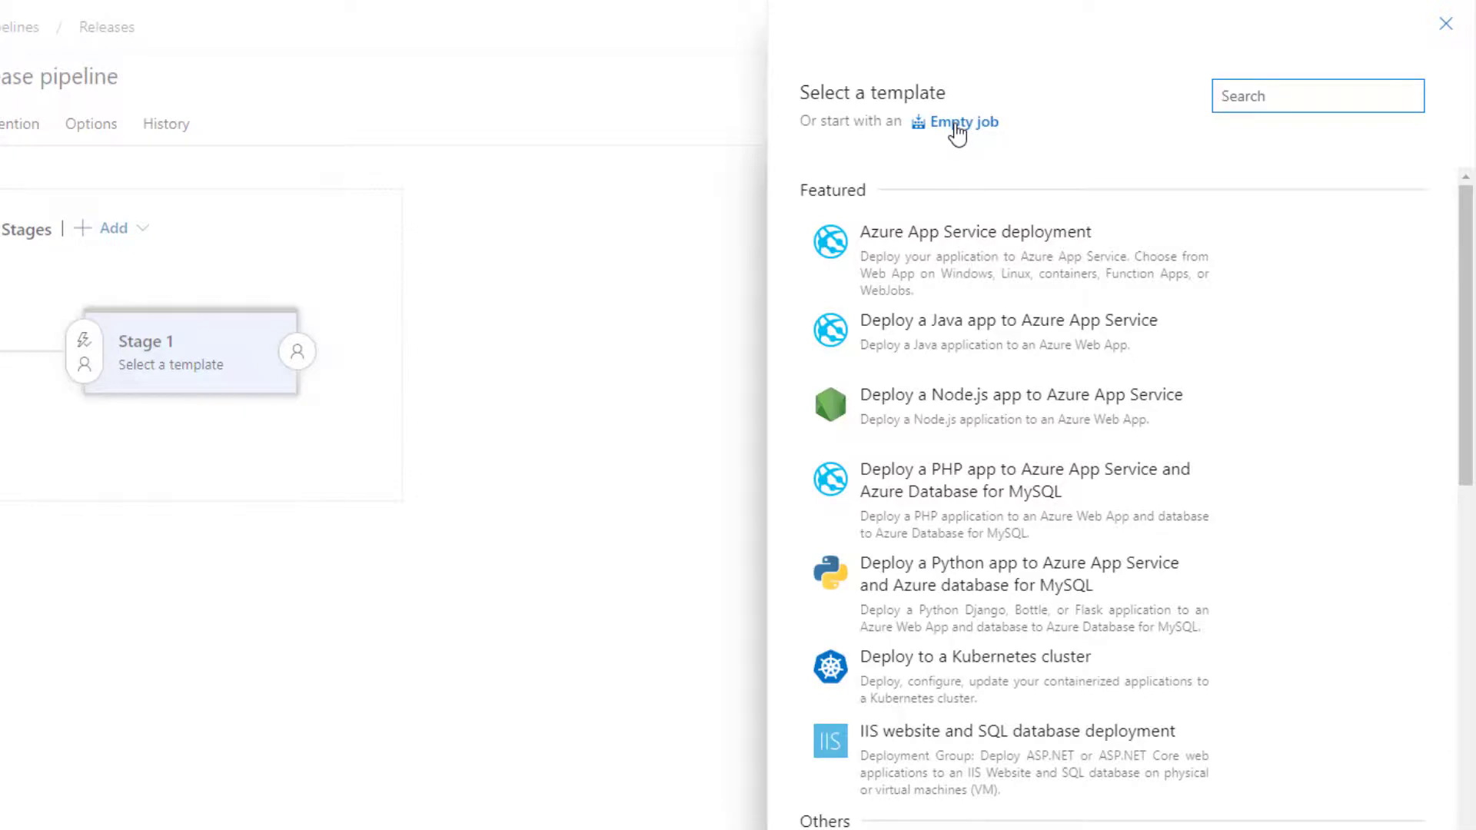
{"action": "left_click", "coordinate": [956, 128]}
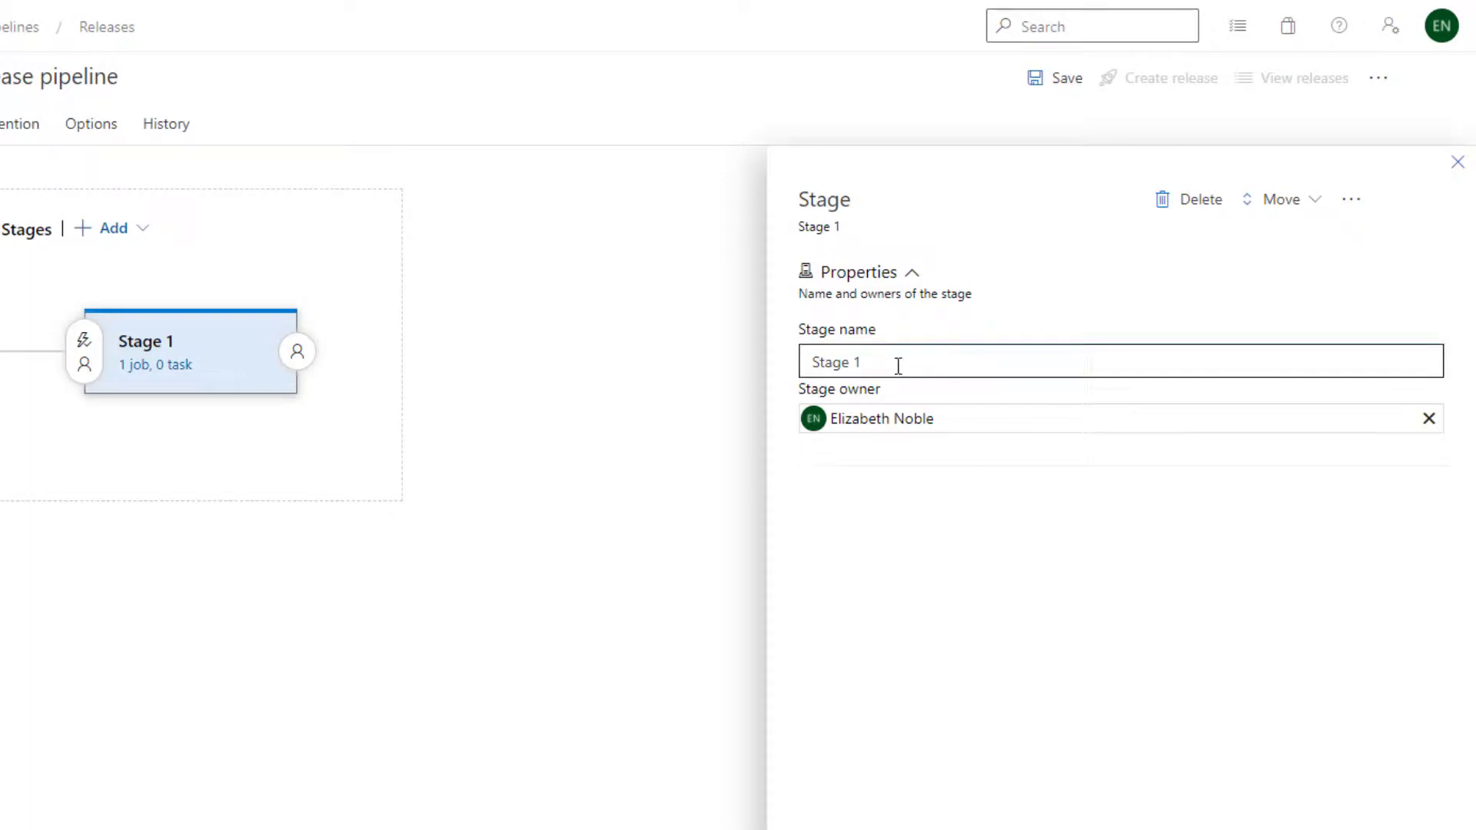
{"action": "left_click_drag", "start_coordinate": [897, 366], "coordinate": [754, 379]}
{"action": "type", "text": "Dat"}
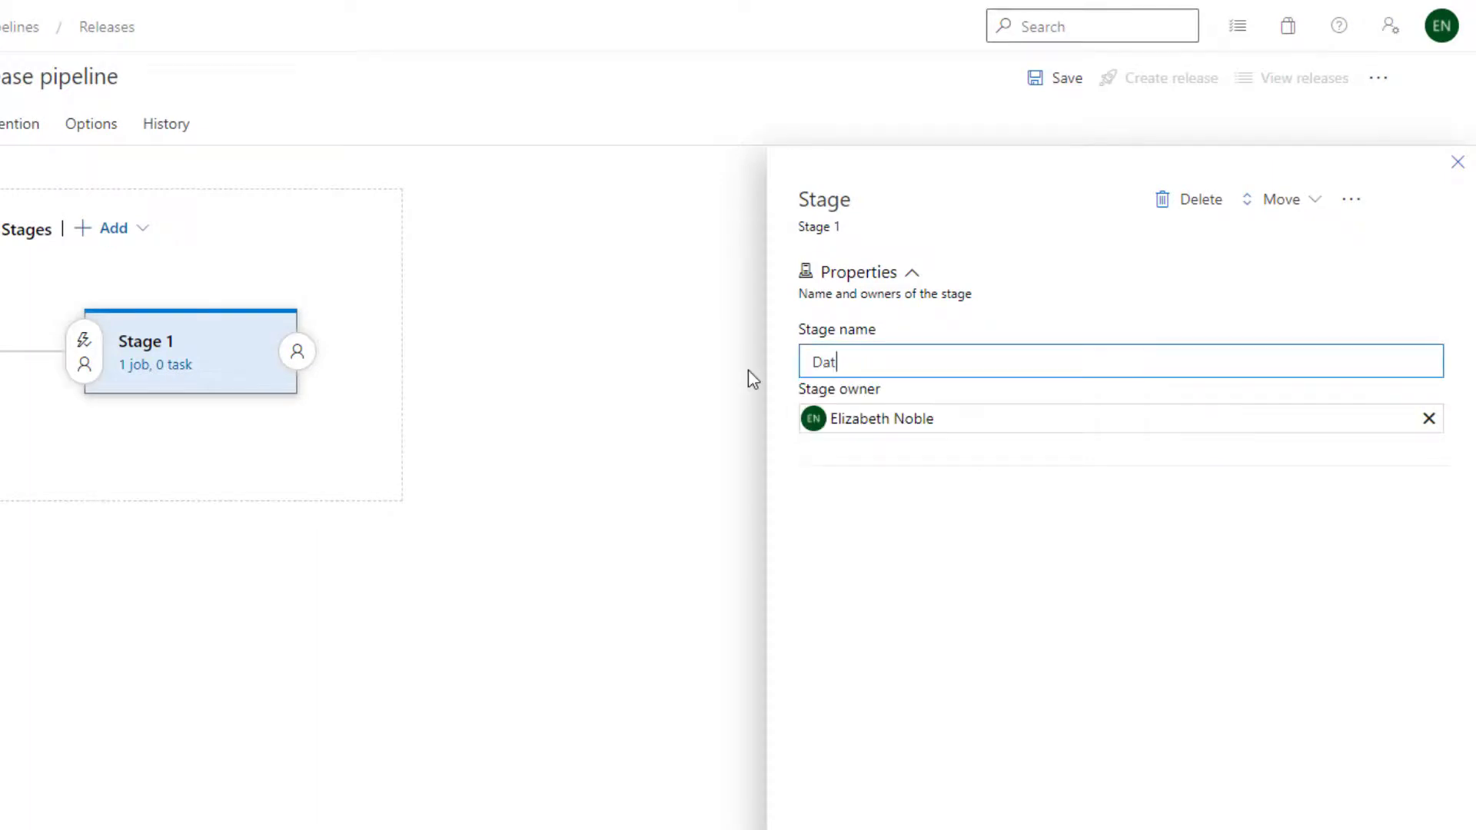
{"action": "type", "text": "abase Deploy"}
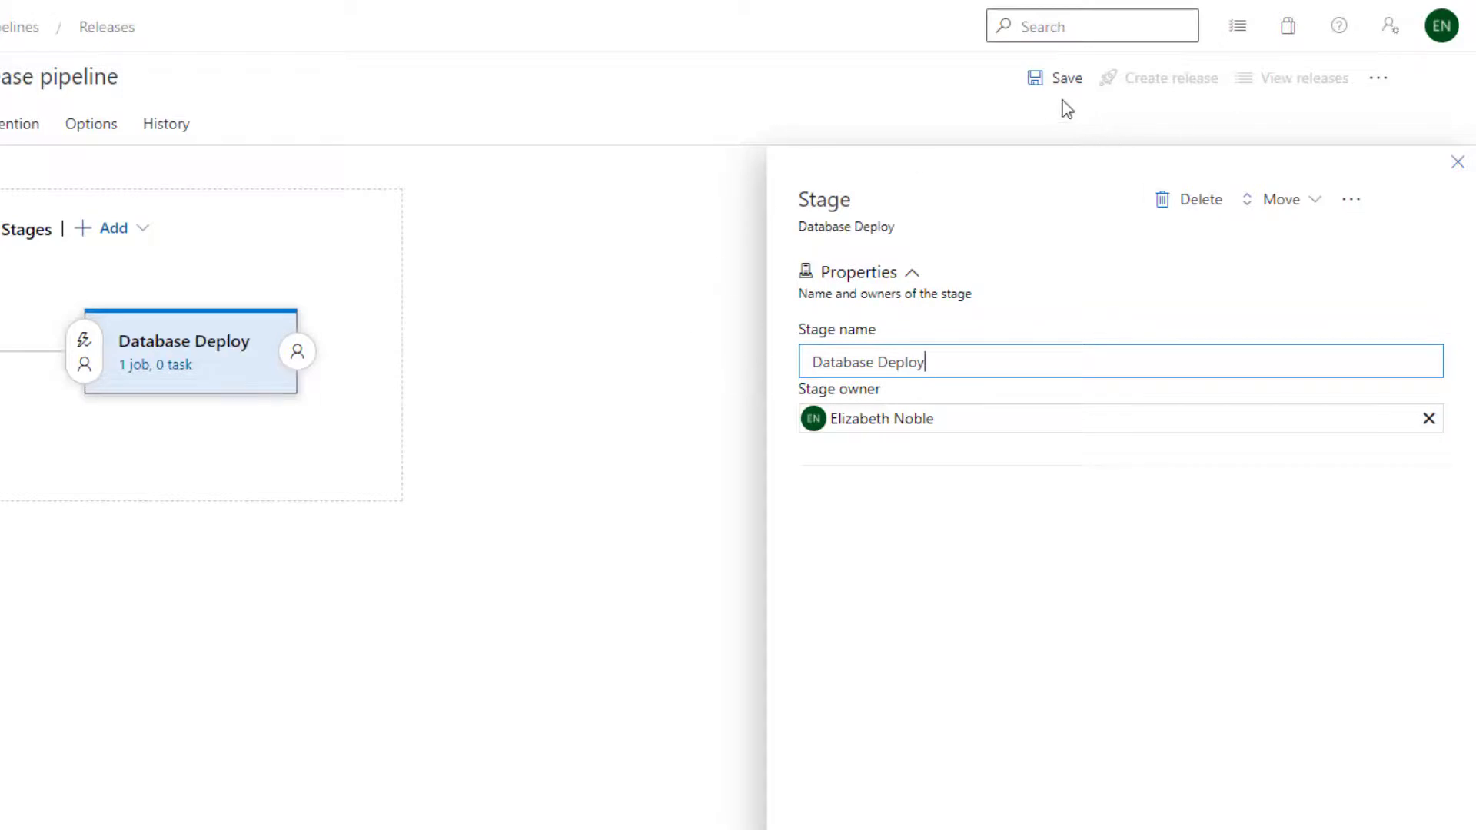
{"action": "left_click", "coordinate": [1467, 165]}
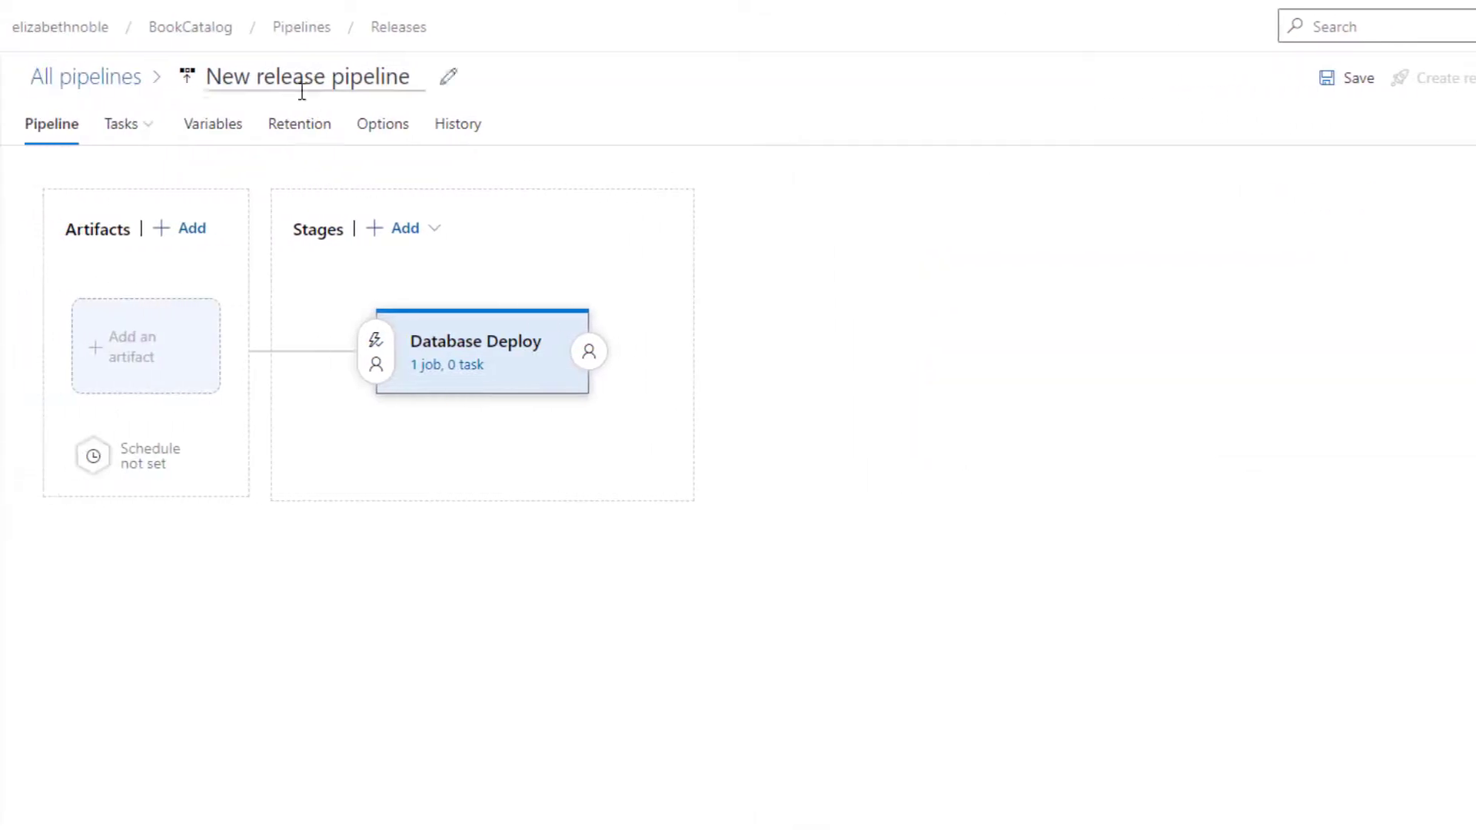
Rename the release pipeline as BookCatalog Deploy
{"action": "left_click", "coordinate": [217, 81]}
{"action": "type", "text": "Book Catal"}
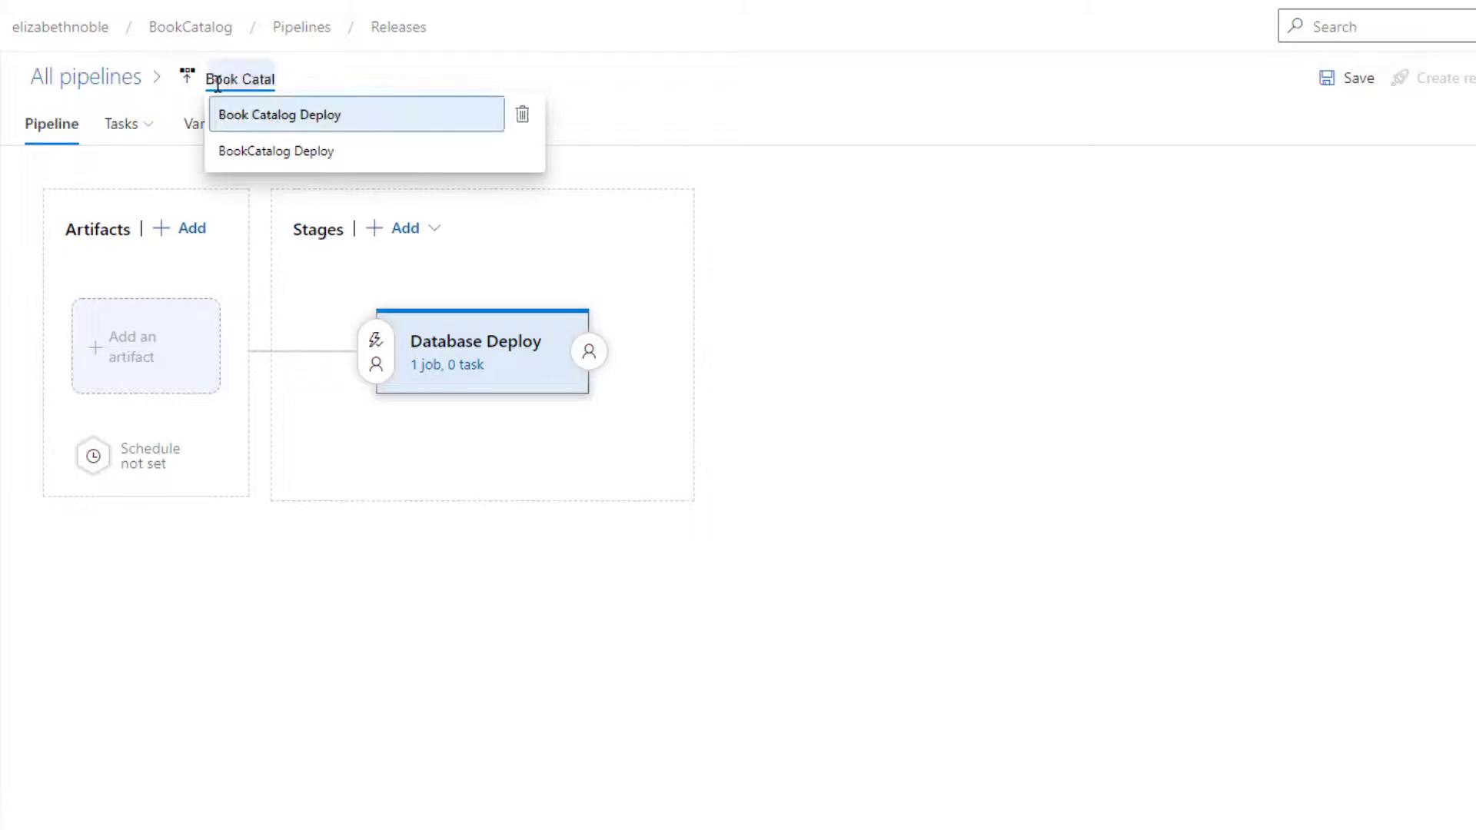
{"action": "left_click", "coordinate": [215, 150]}
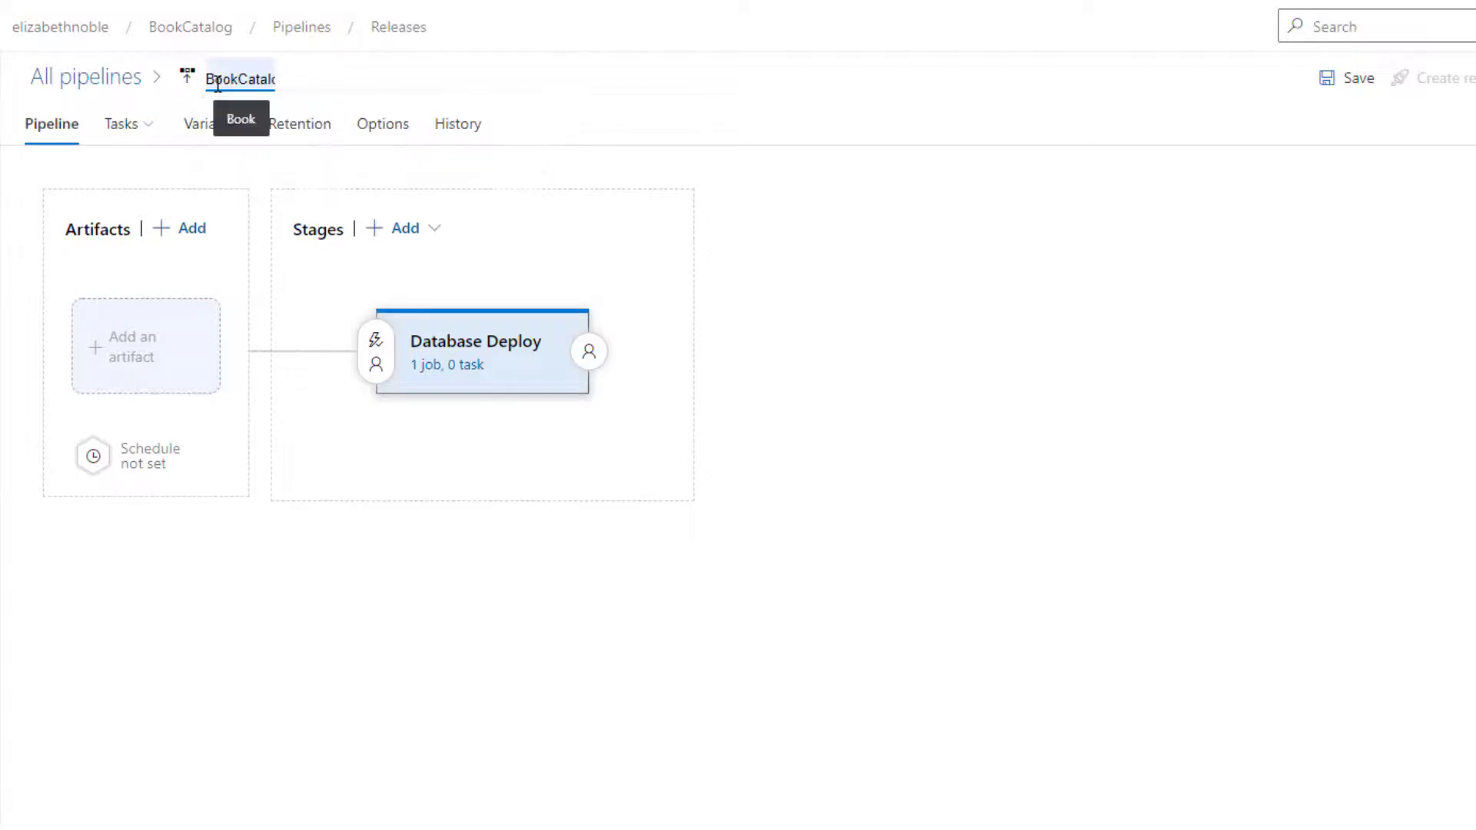
Add a Build artifact from the BookCatalog project with the DatabaseProjectBookCatalog build pipeline as source and Latest as default version
{"action": "left_click", "coordinate": [135, 372]}
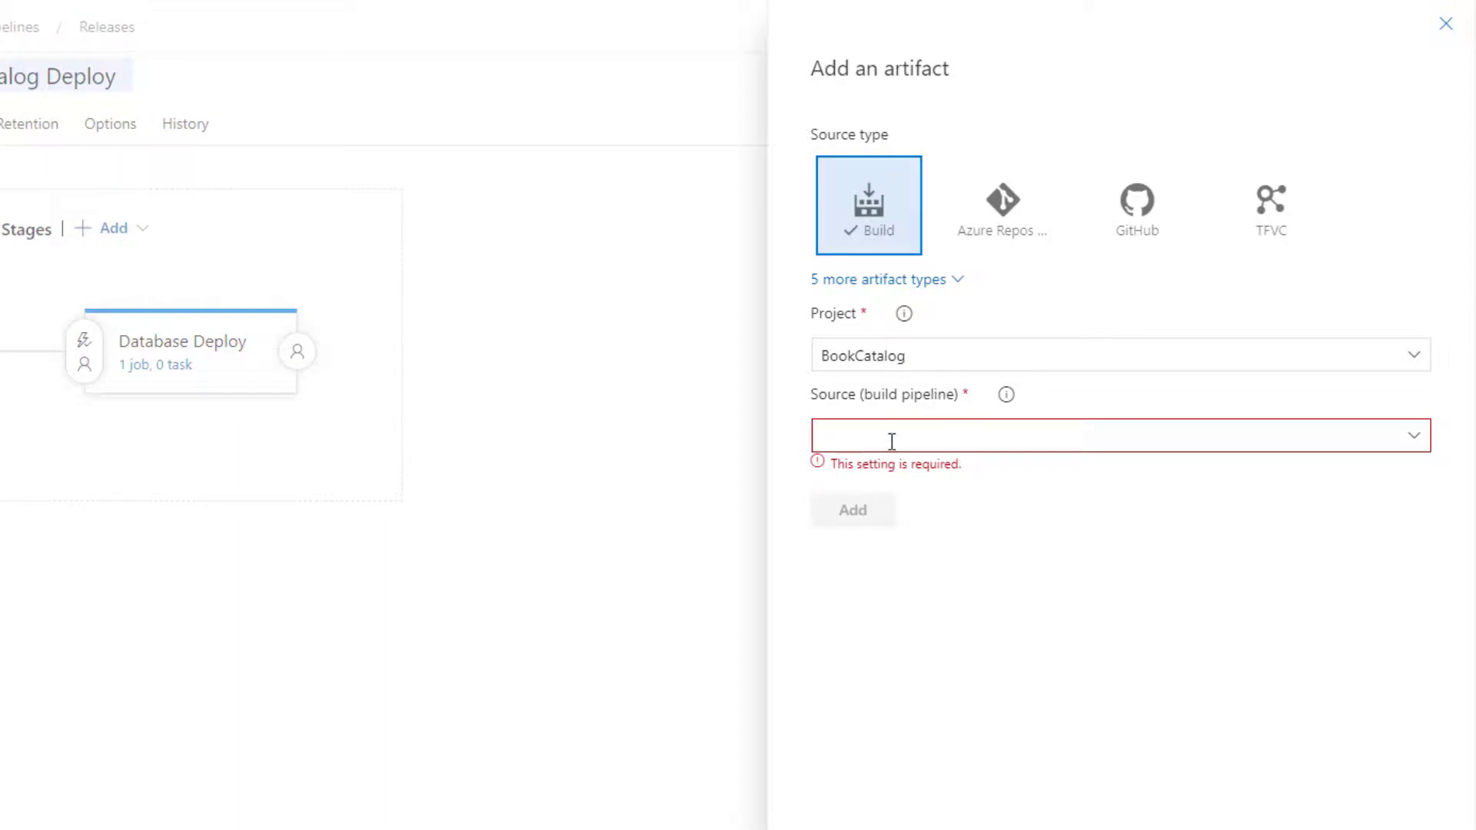
{"action": "left_click", "coordinate": [942, 437]}
{"action": "left_click", "coordinate": [1419, 442]}
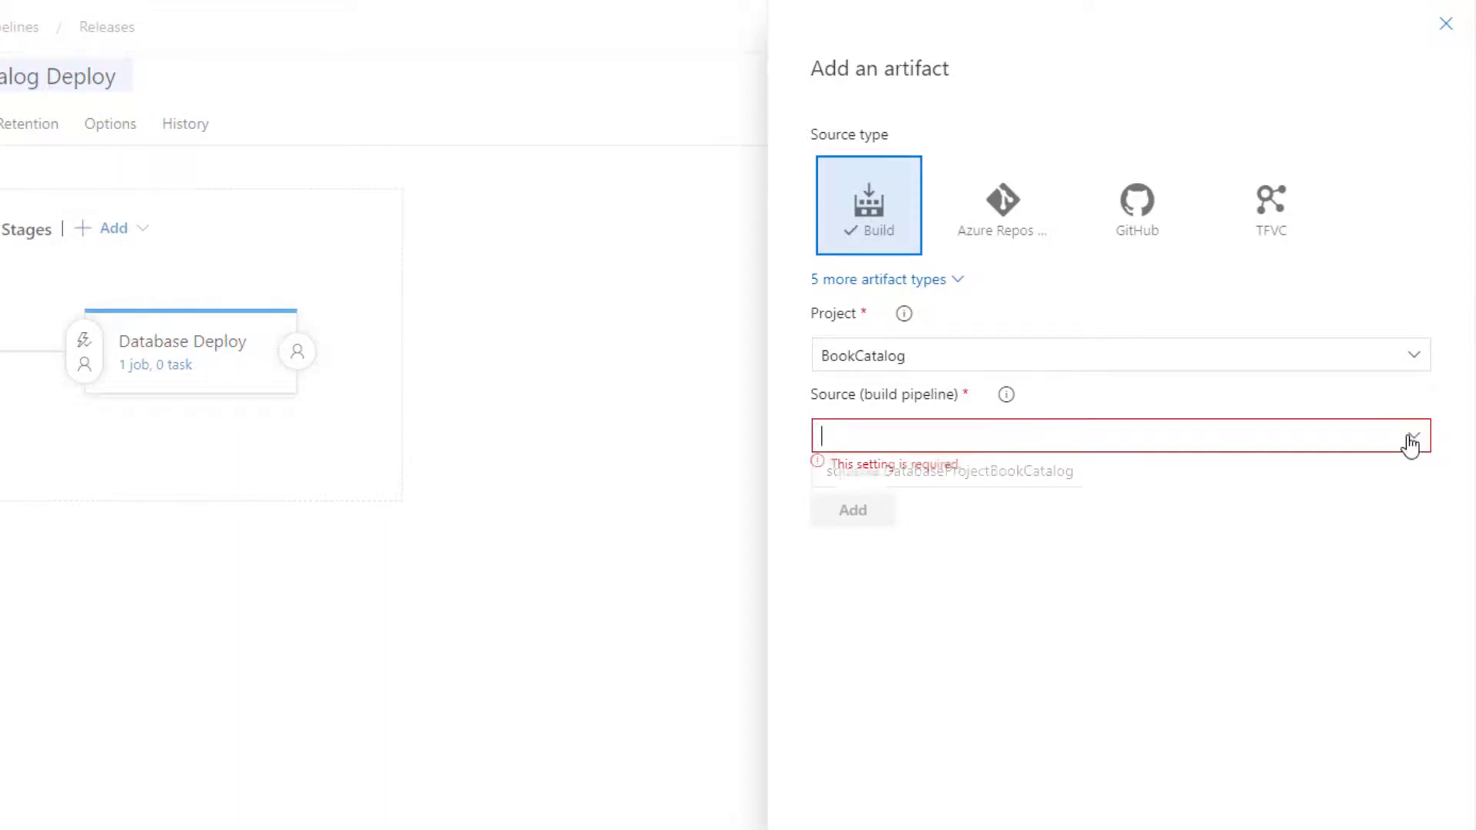
{"action": "left_click", "coordinate": [1013, 478]}
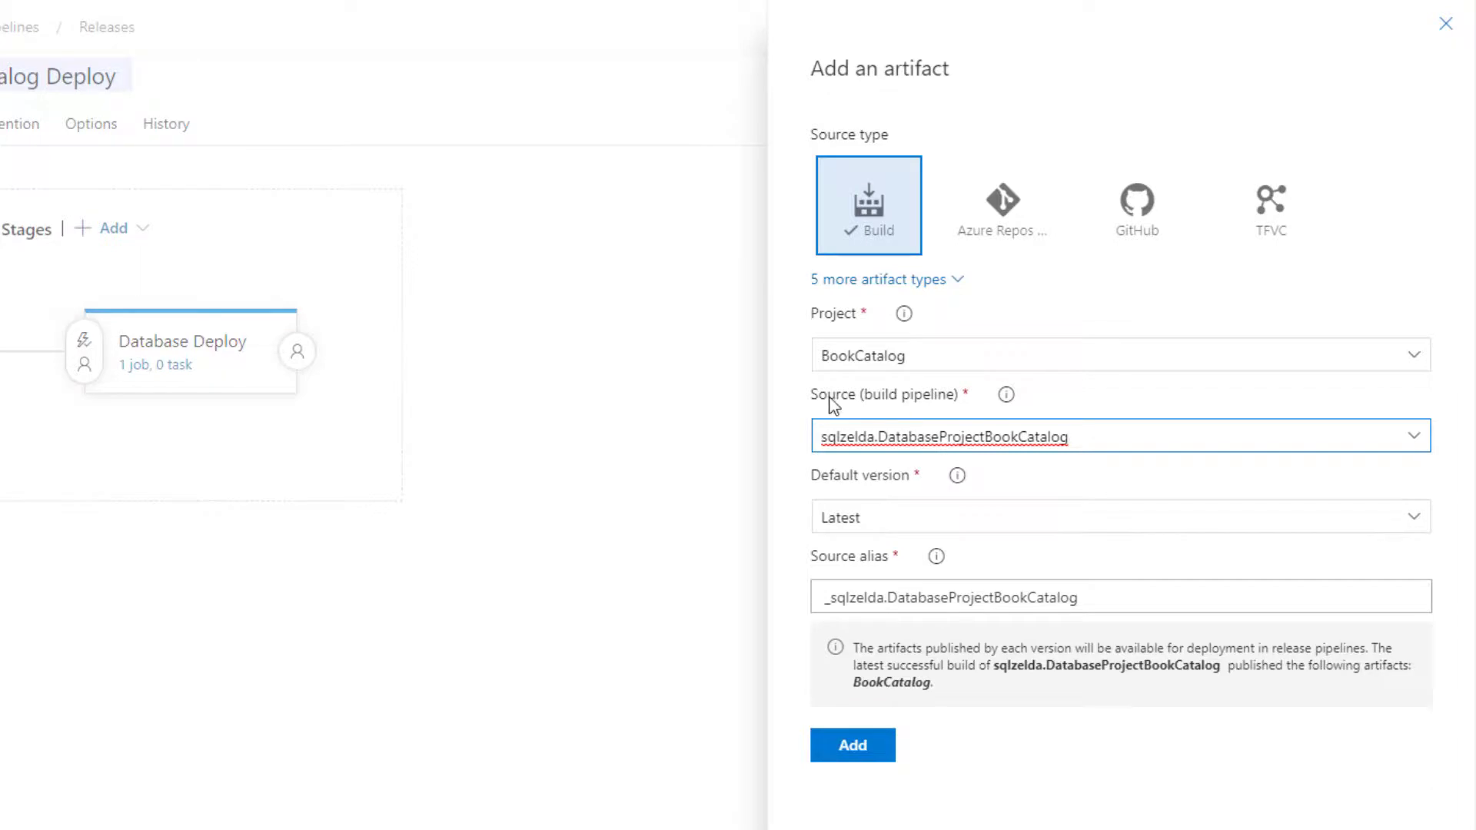
{"action": "left_click", "coordinate": [848, 750]}
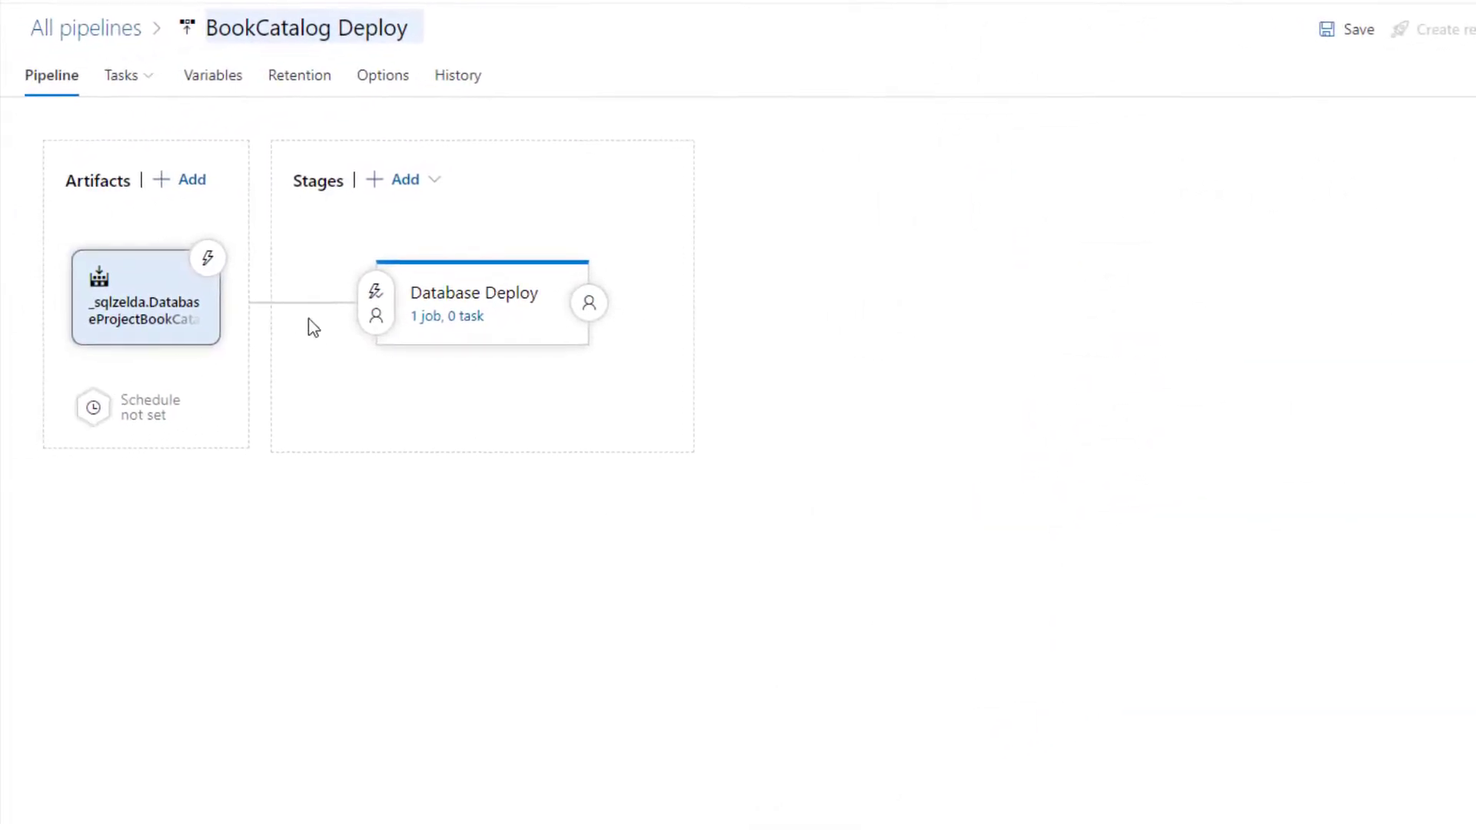
Open the tasks of the Database Deploy stage and remove its default Agent job
{"action": "left_click", "coordinate": [457, 319]}
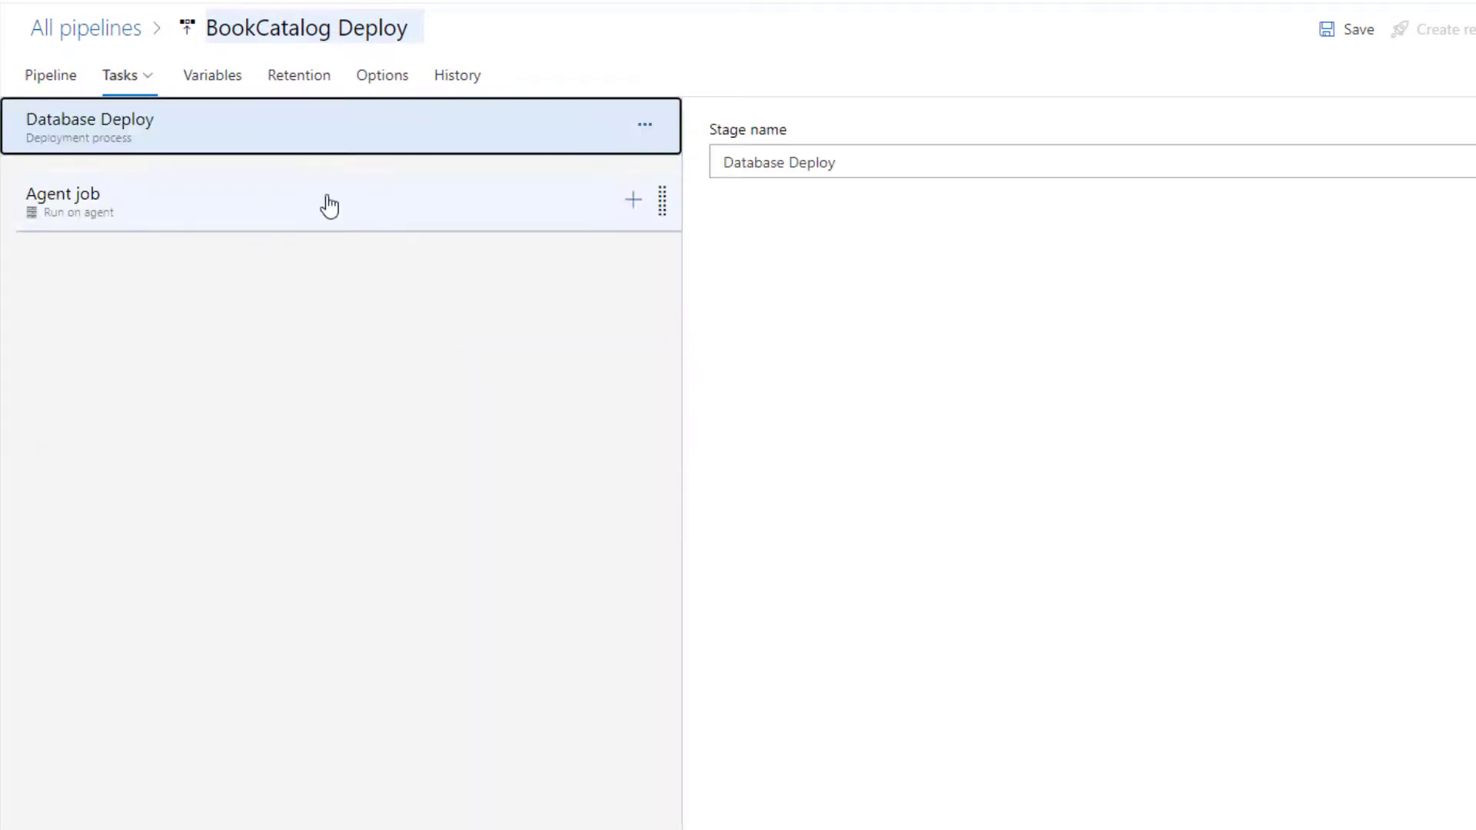
{"action": "left_click", "coordinate": [487, 217]}
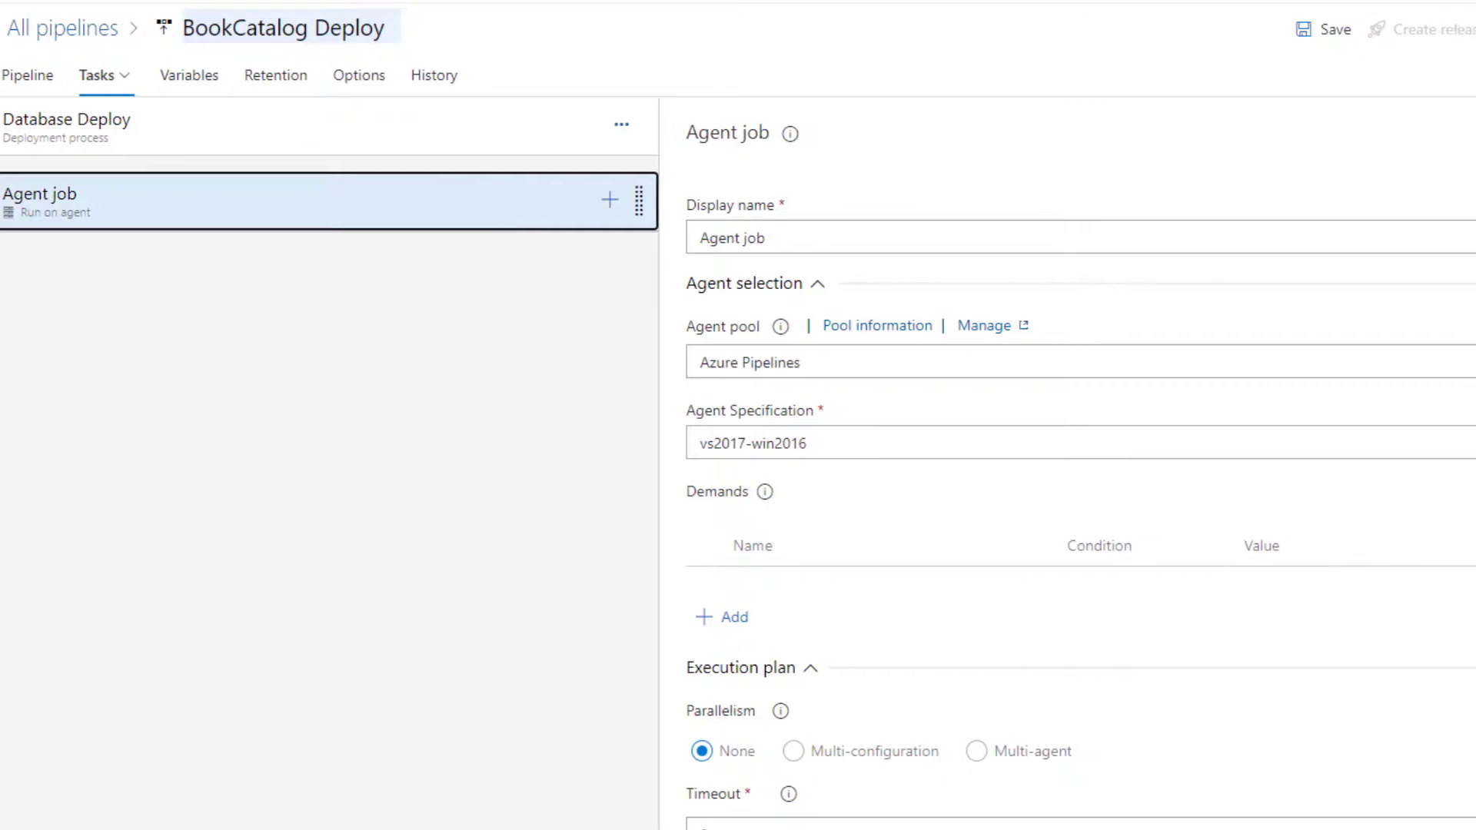
{"action": "left_click", "coordinate": [1465, 137]}
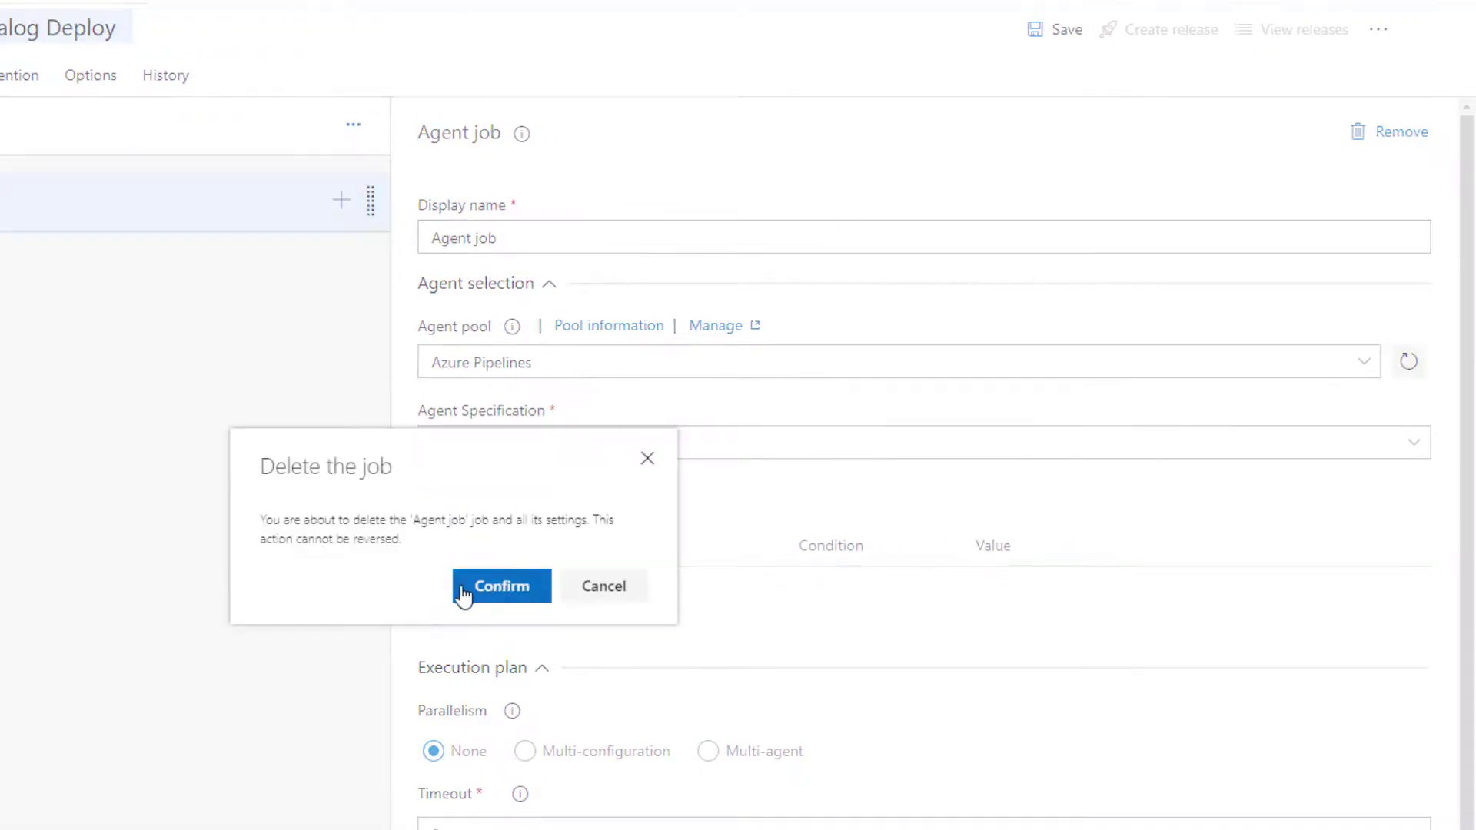
{"action": "left_click", "coordinate": [511, 592]}
Add a deployment group job to the Database Deploy stage
{"action": "left_click", "coordinate": [406, 127]}
{"action": "left_click", "coordinate": [406, 128]}
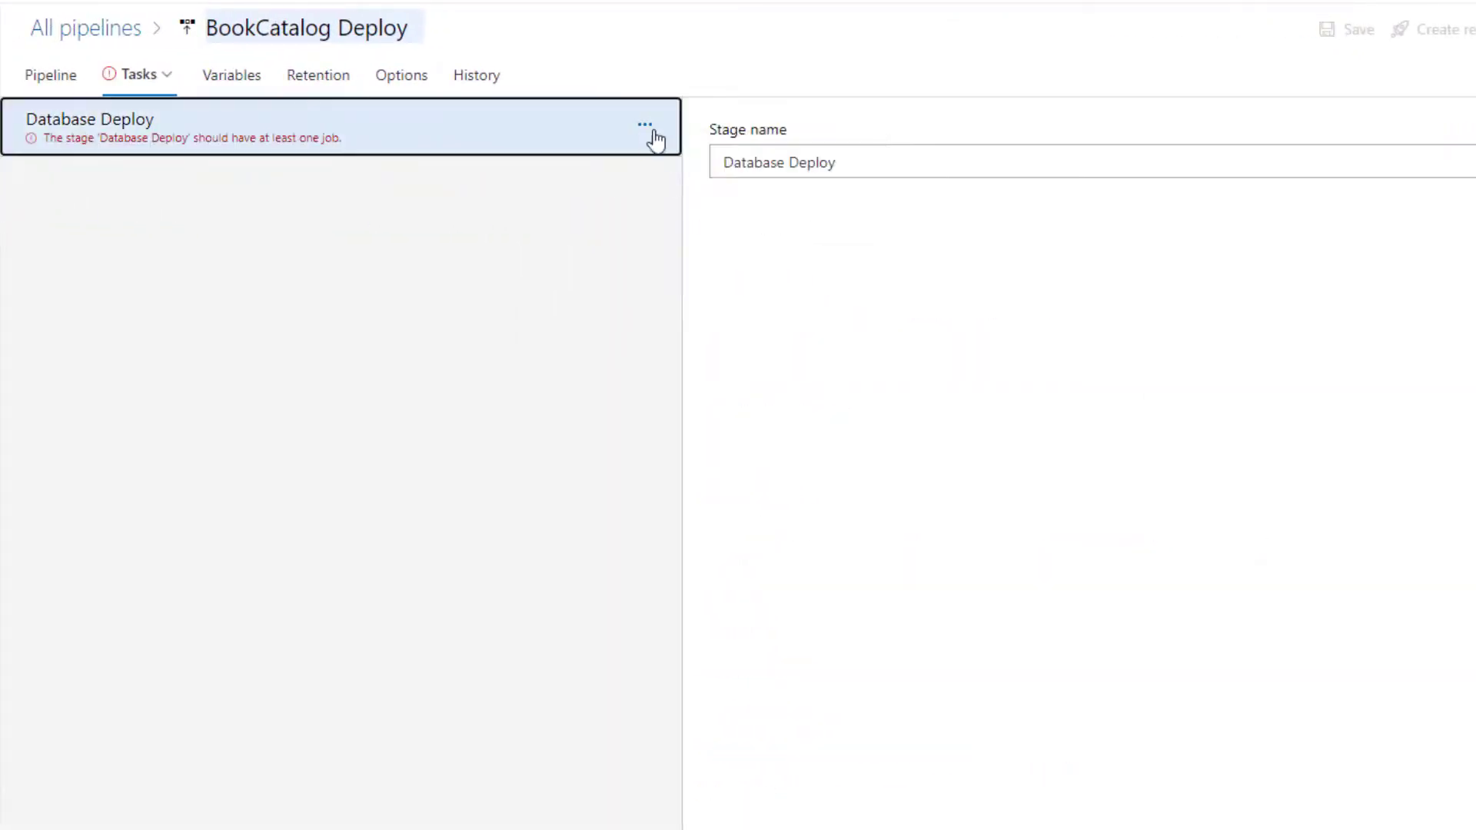
{"action": "left_click", "coordinate": [646, 127]}
{"action": "left_click", "coordinate": [737, 202]}
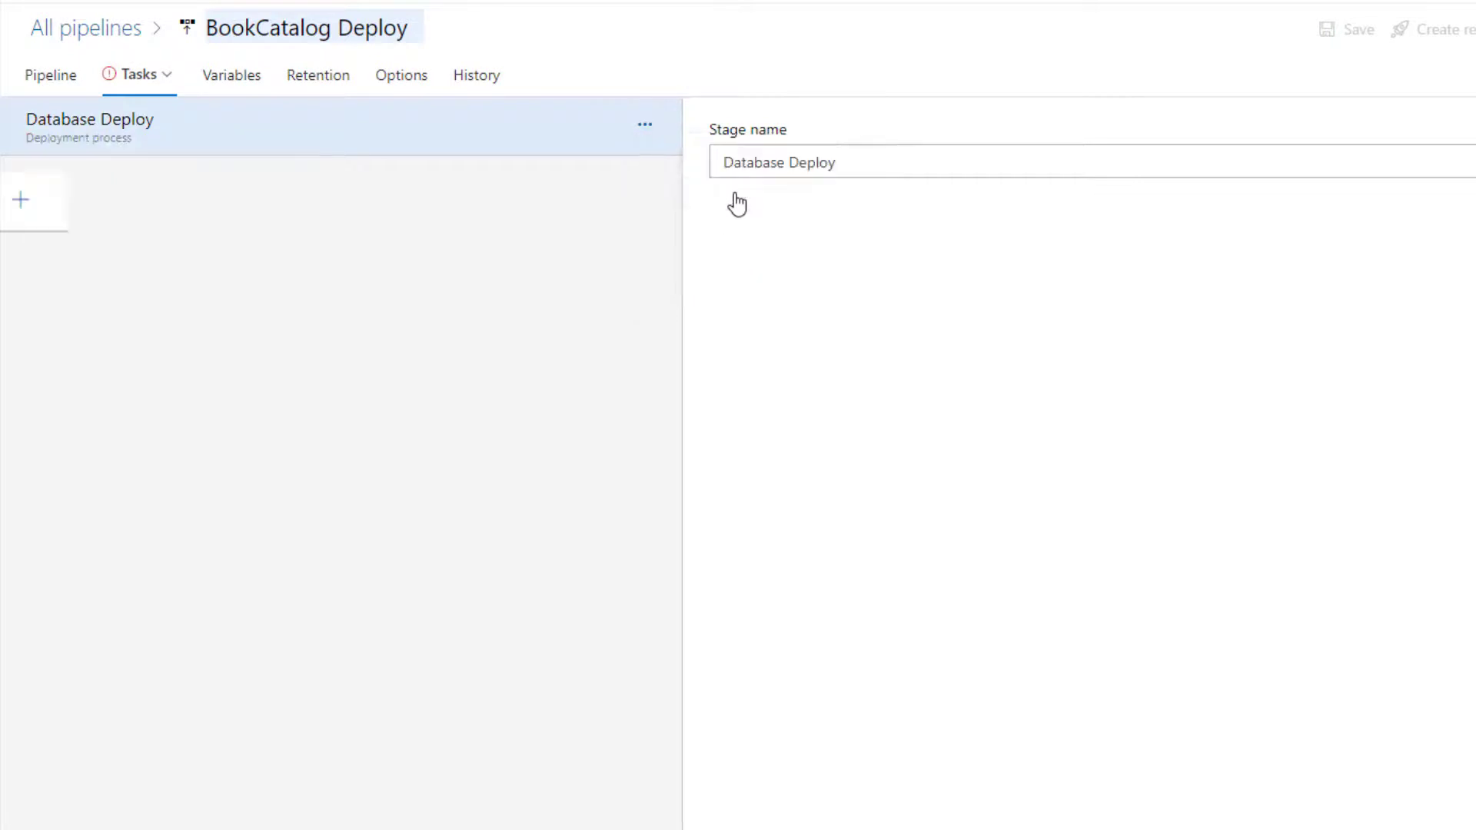
Set AstrocyteDeploy as the deployment group of the deployment group job
{"action": "left_click", "coordinate": [362, 217]}
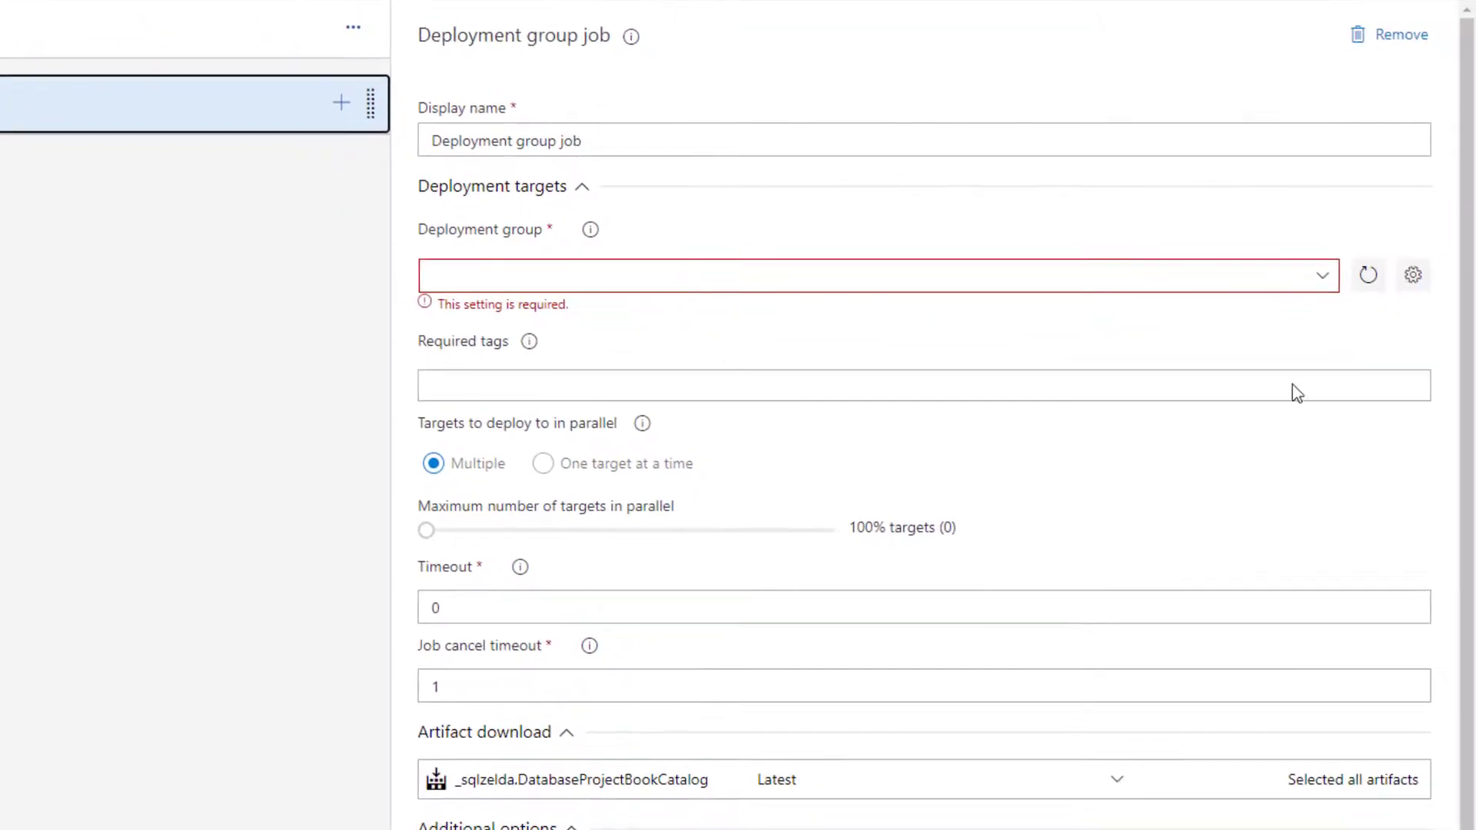
{"action": "left_click", "coordinate": [1387, 297]}
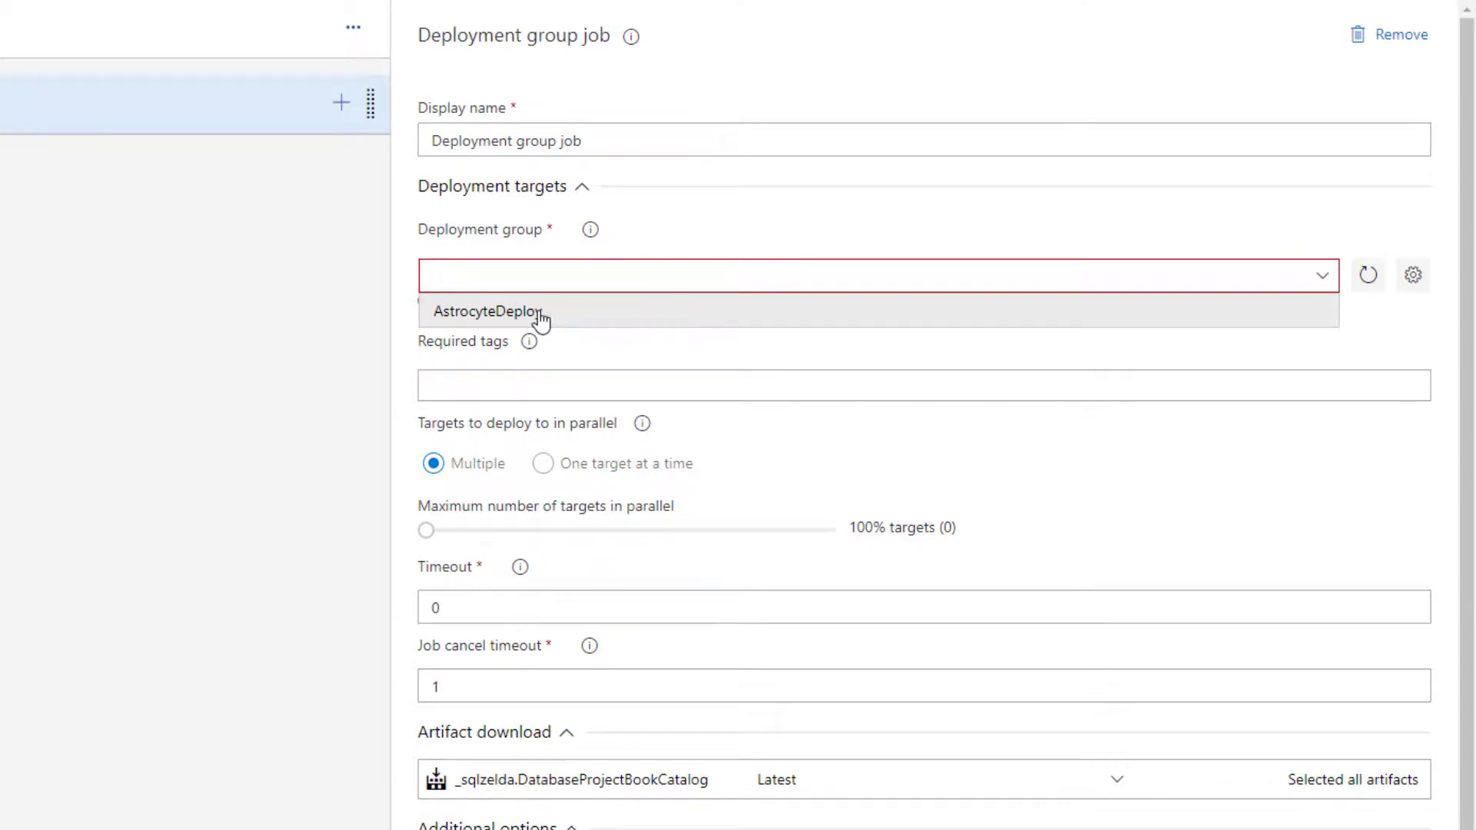
{"action": "left_click", "coordinate": [541, 318]}
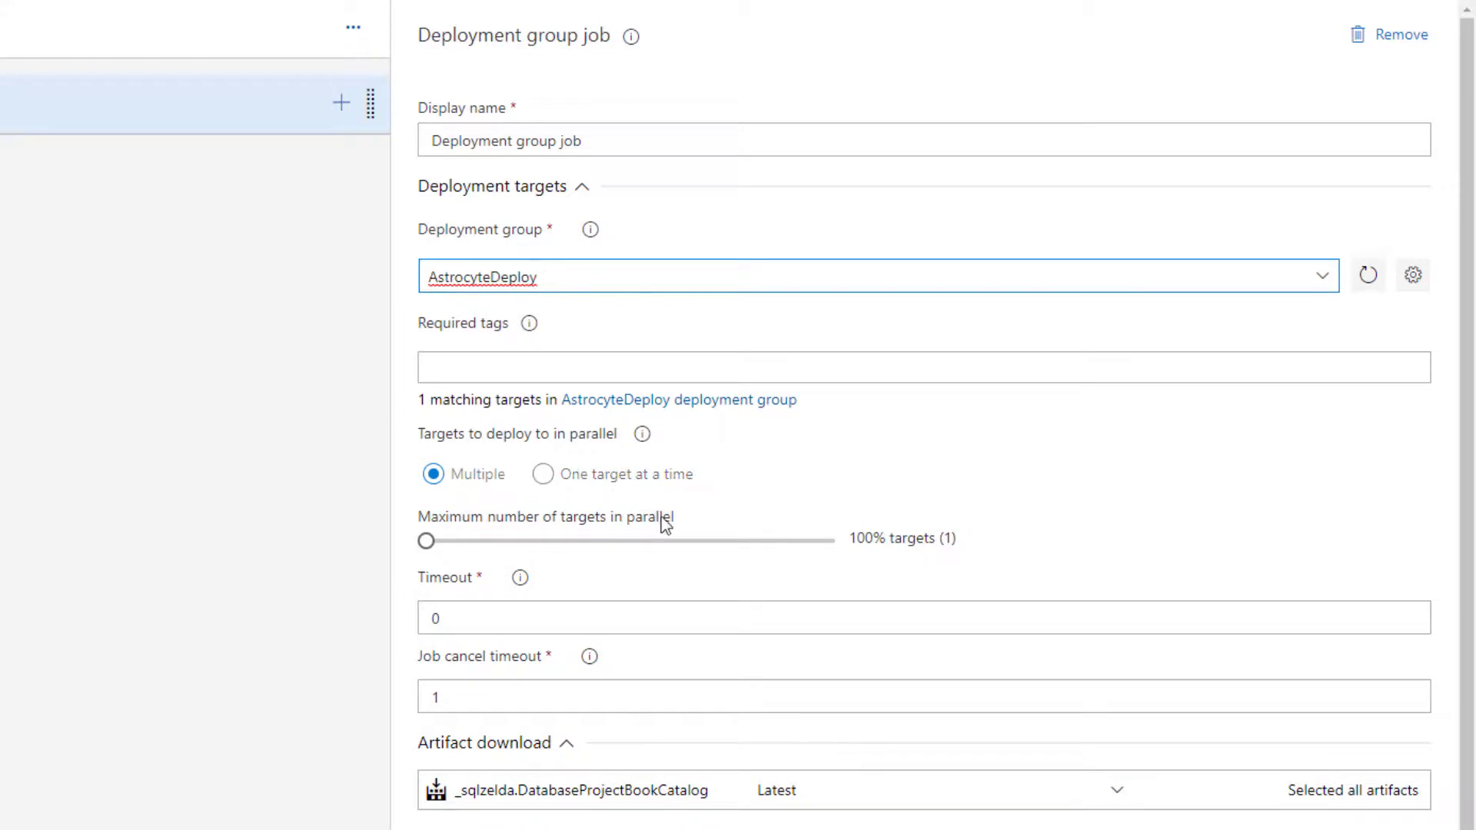
{"action": "scroll", "coordinate": [661, 538], "scroll_direction": "down", "scroll_amount": 1}
{"action": "scroll", "coordinate": [668, 593], "scroll_direction": "up", "scroll_amount": 1}
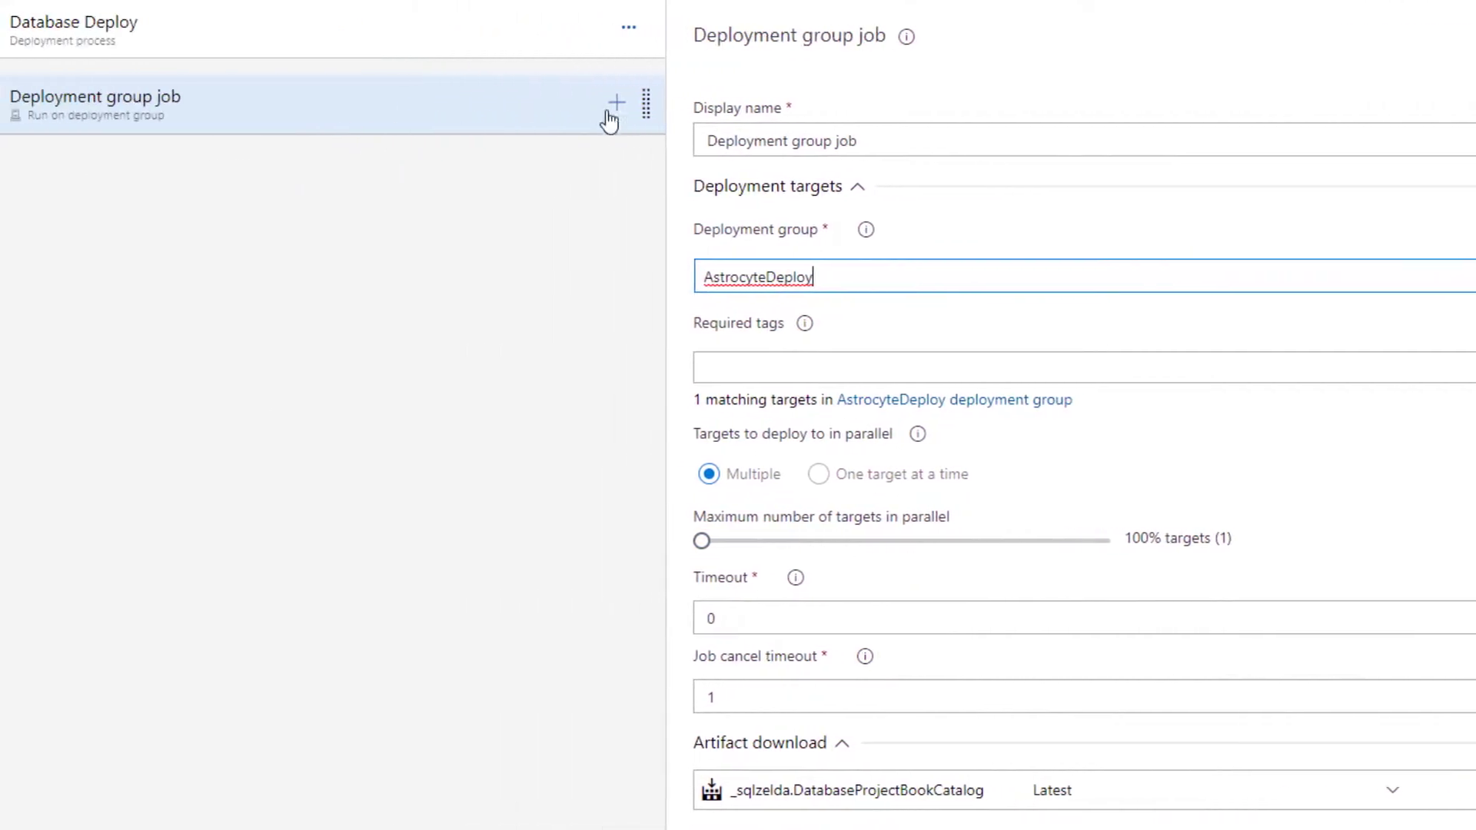
Search the available tasks for sql, add SQL Server database deploy to the deployment group job, and open its settings
{"action": "left_click", "coordinate": [405, 103]}
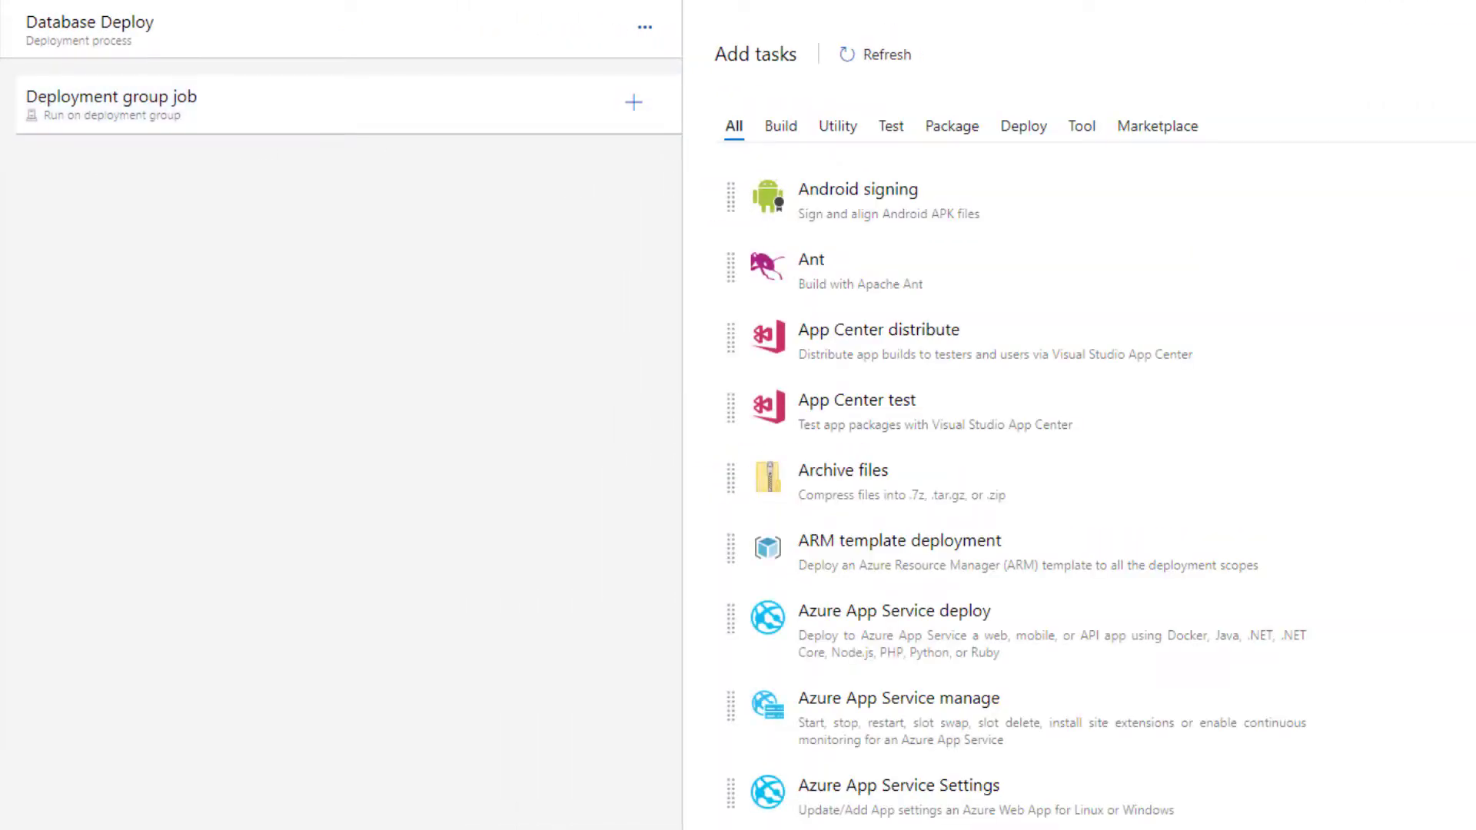
{"action": "left_click", "coordinate": [1397, 49]}
{"action": "type", "text": "sql"}
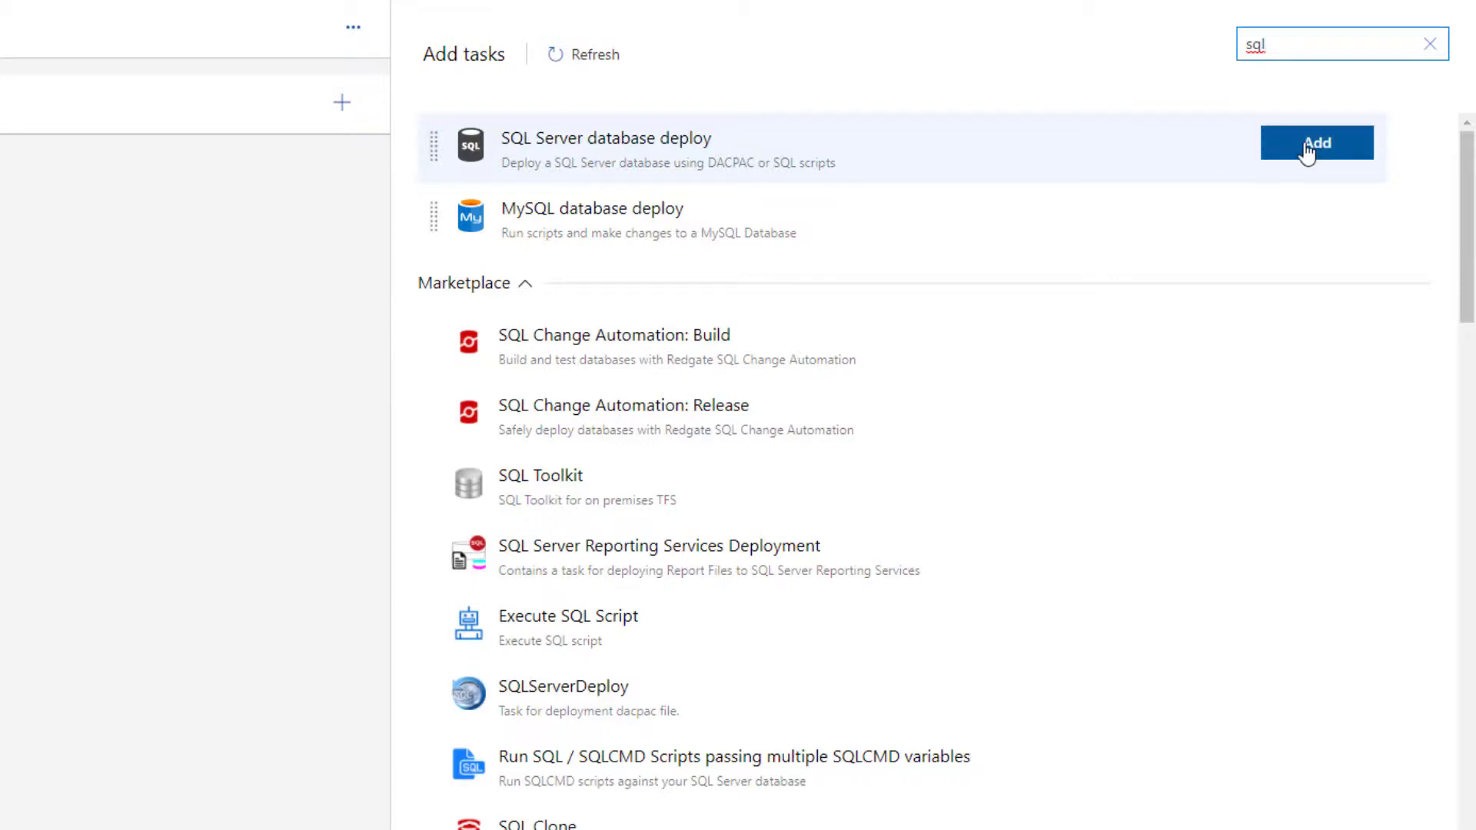
{"action": "left_click", "coordinate": [1306, 149]}
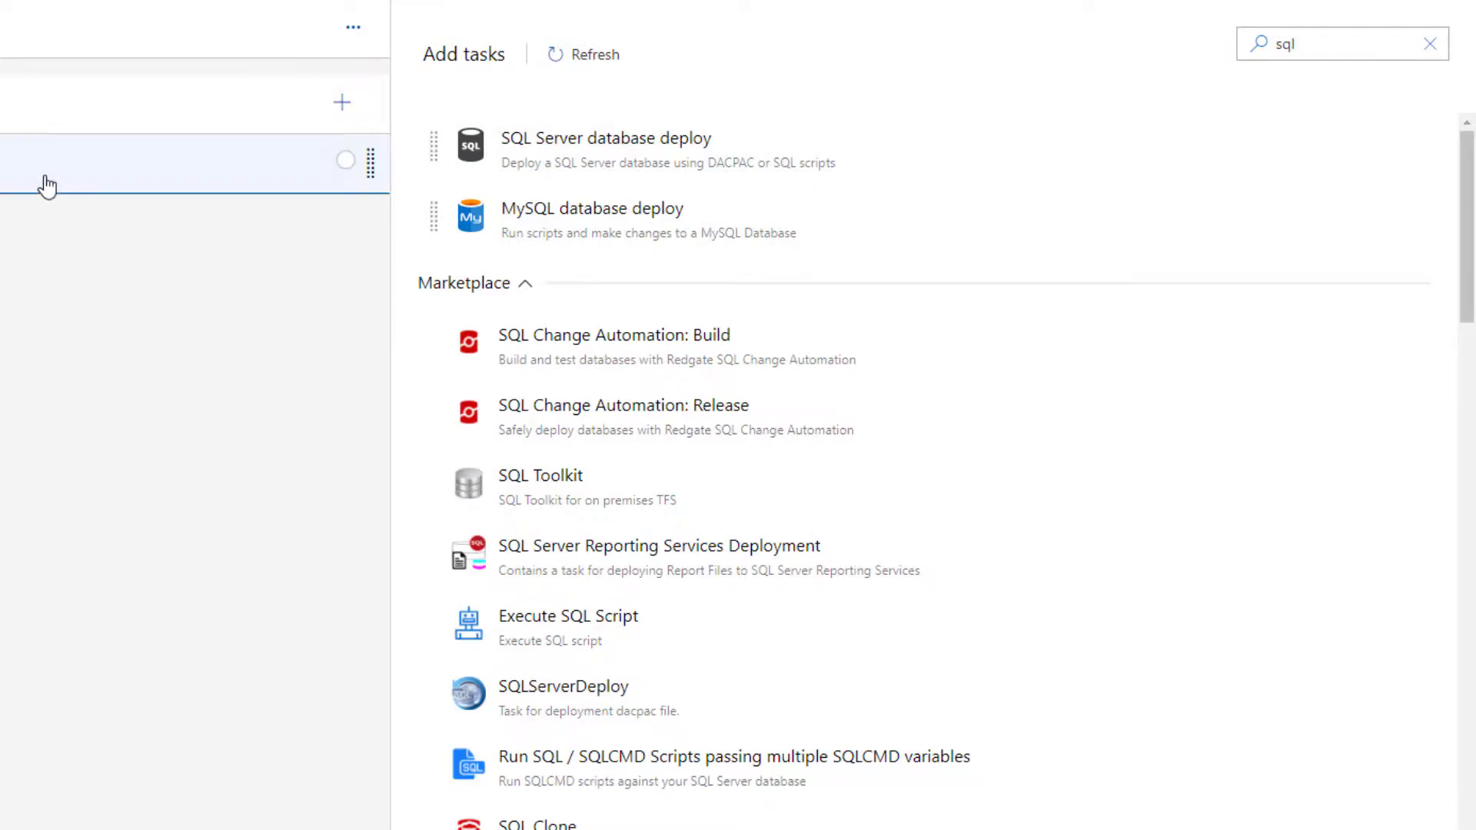
{"action": "left_click", "coordinate": [40, 188]}
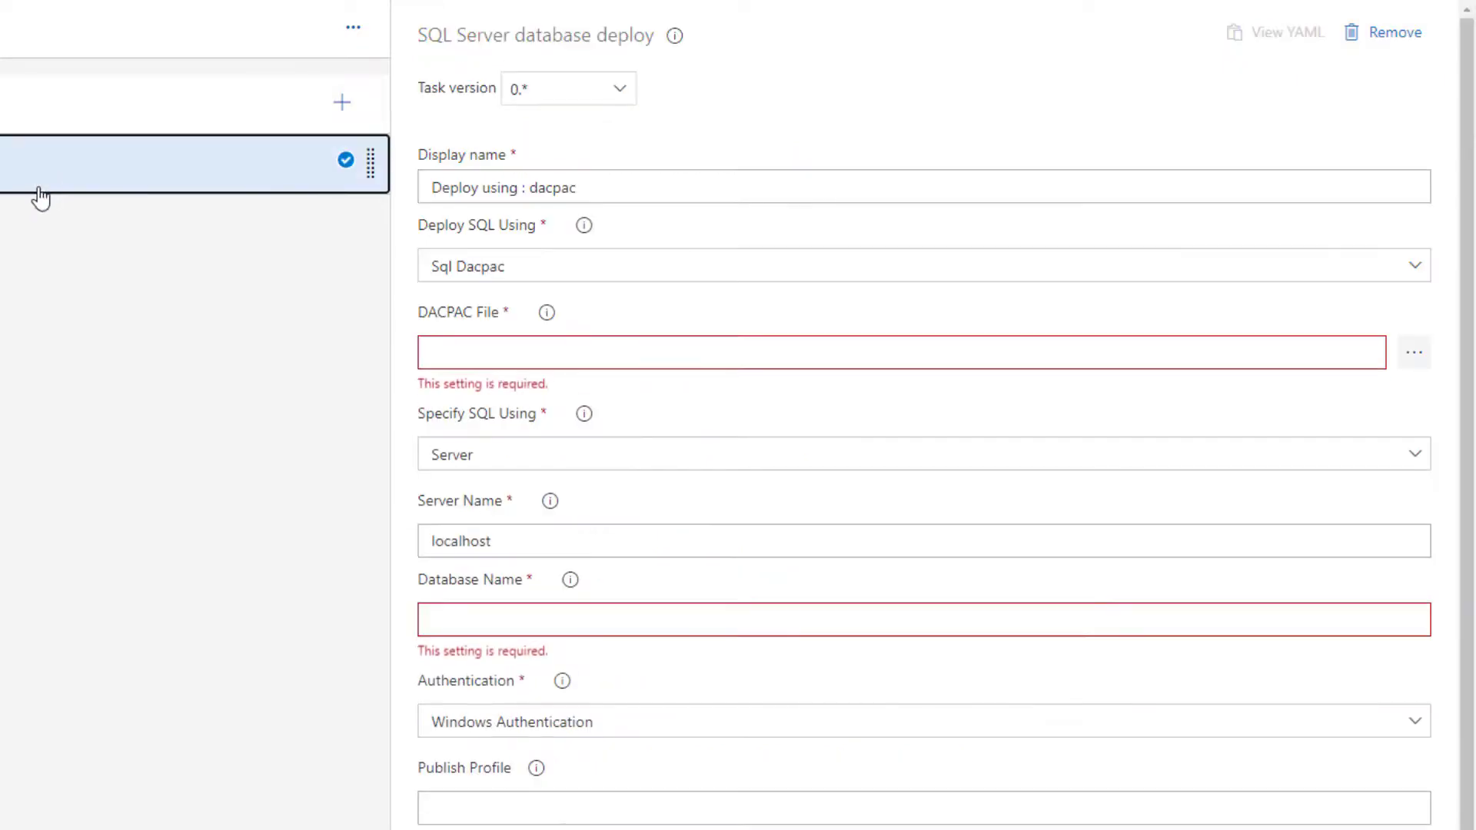
Choose DatabaseProjectBookCatalog.dacpac from the linked artifact's BookCatalog/bin/Debug folder as the task's DACPAC file
{"action": "left_click", "coordinate": [1423, 366]}
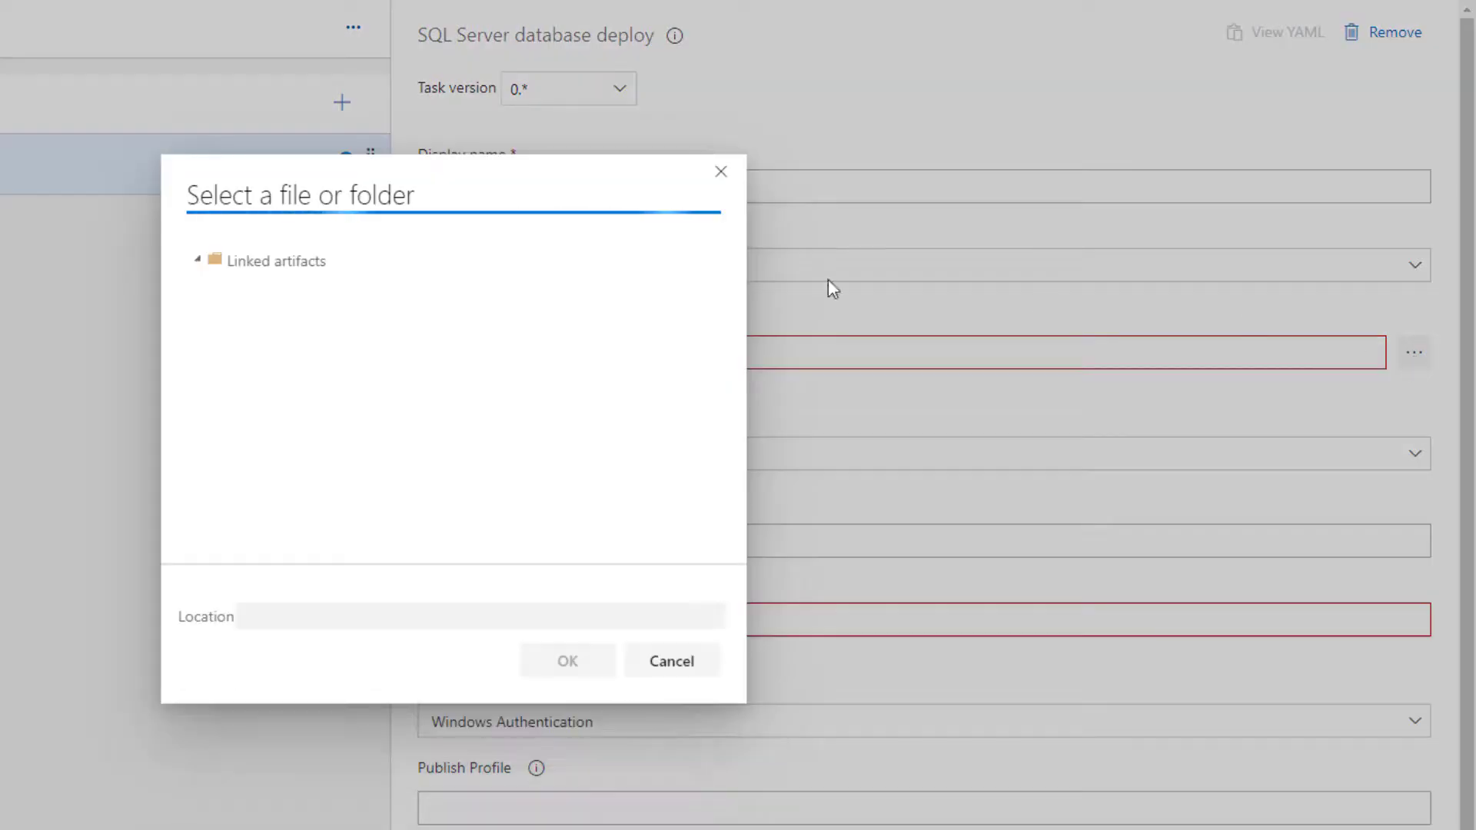
{"action": "left_click", "coordinate": [214, 285]}
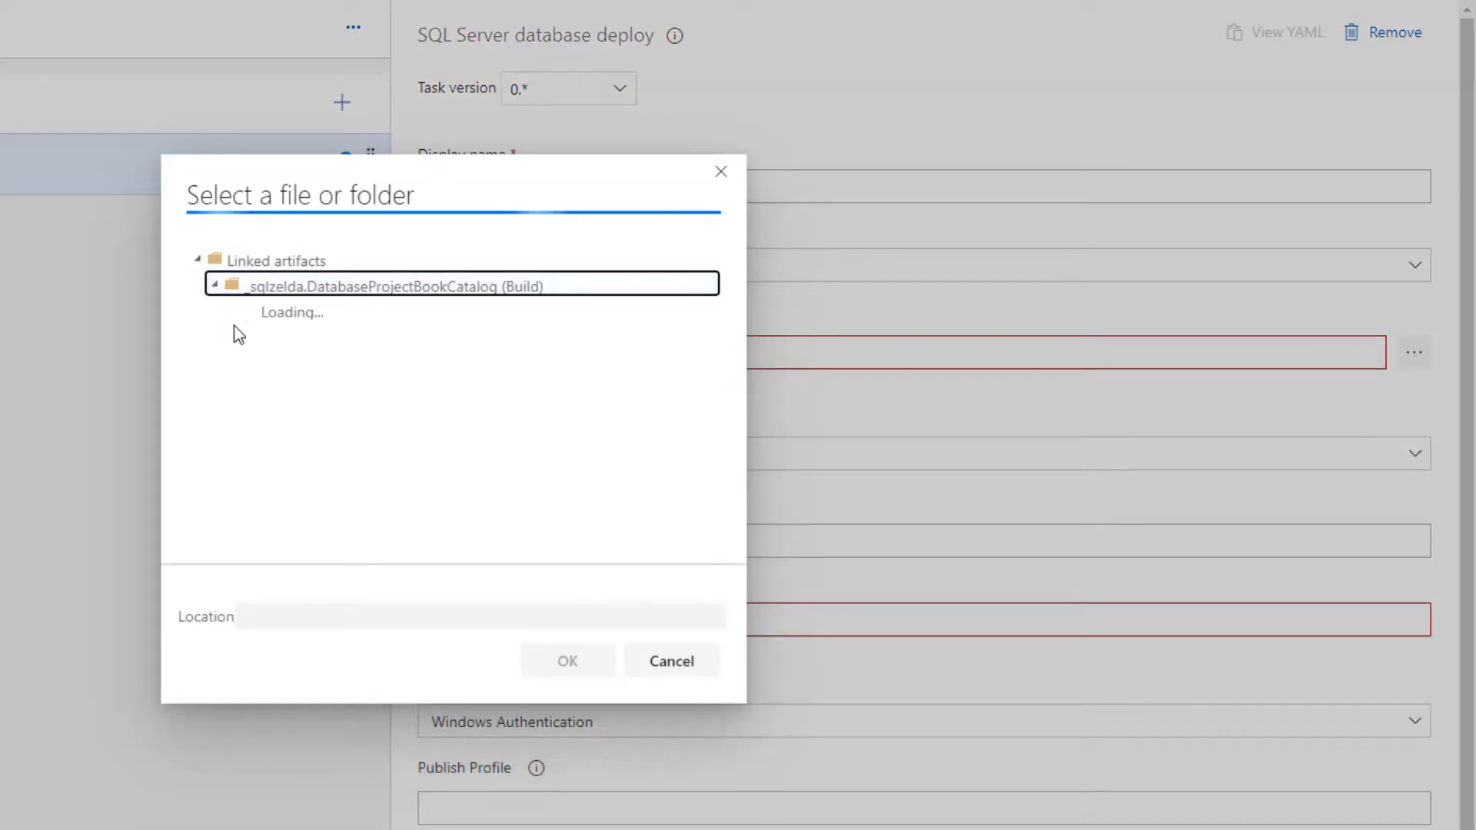
{"action": "left_click", "coordinate": [232, 312]}
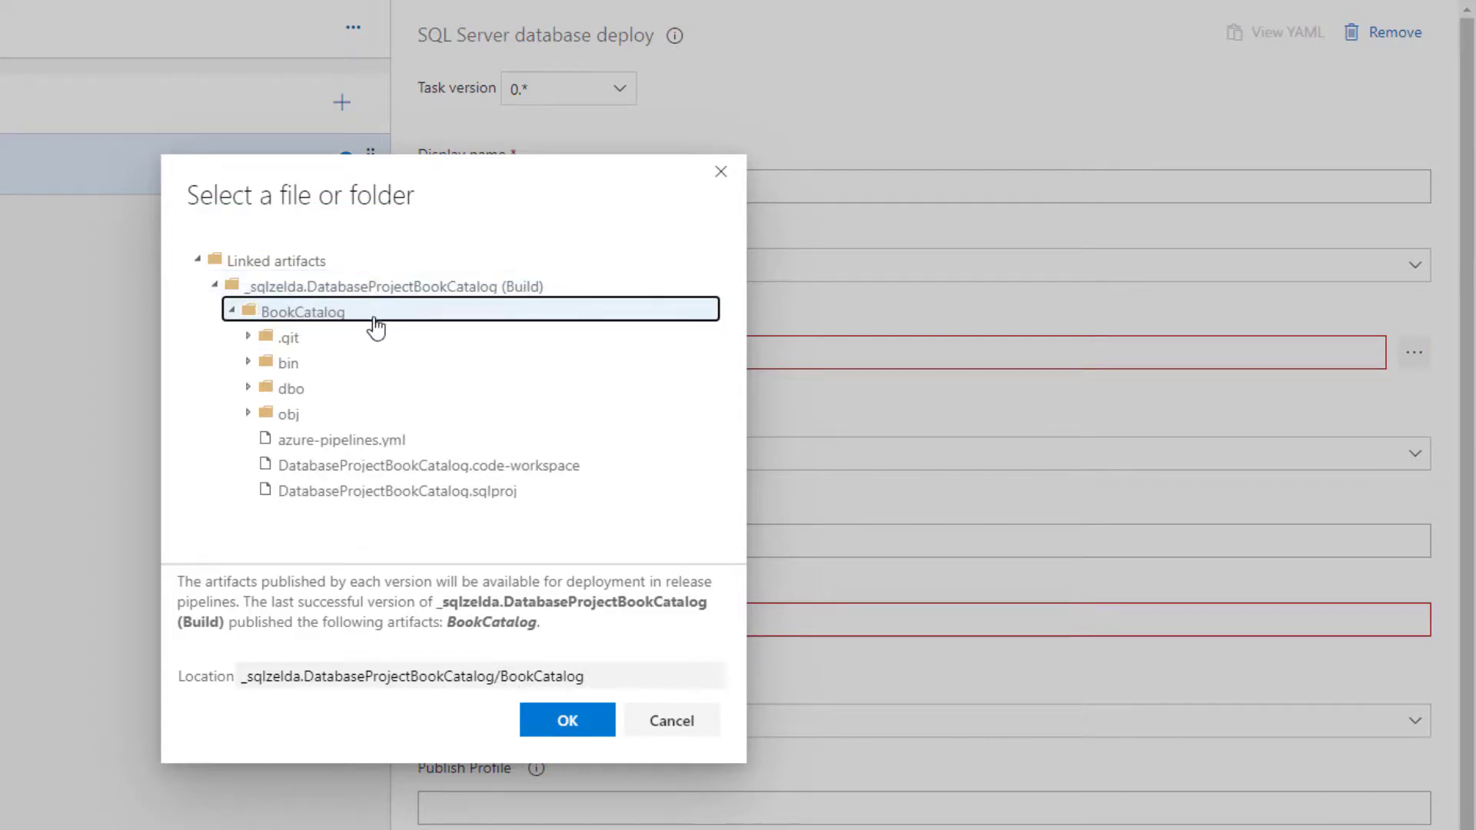
{"action": "left_click", "coordinate": [248, 363]}
{"action": "left_click", "coordinate": [266, 388]}
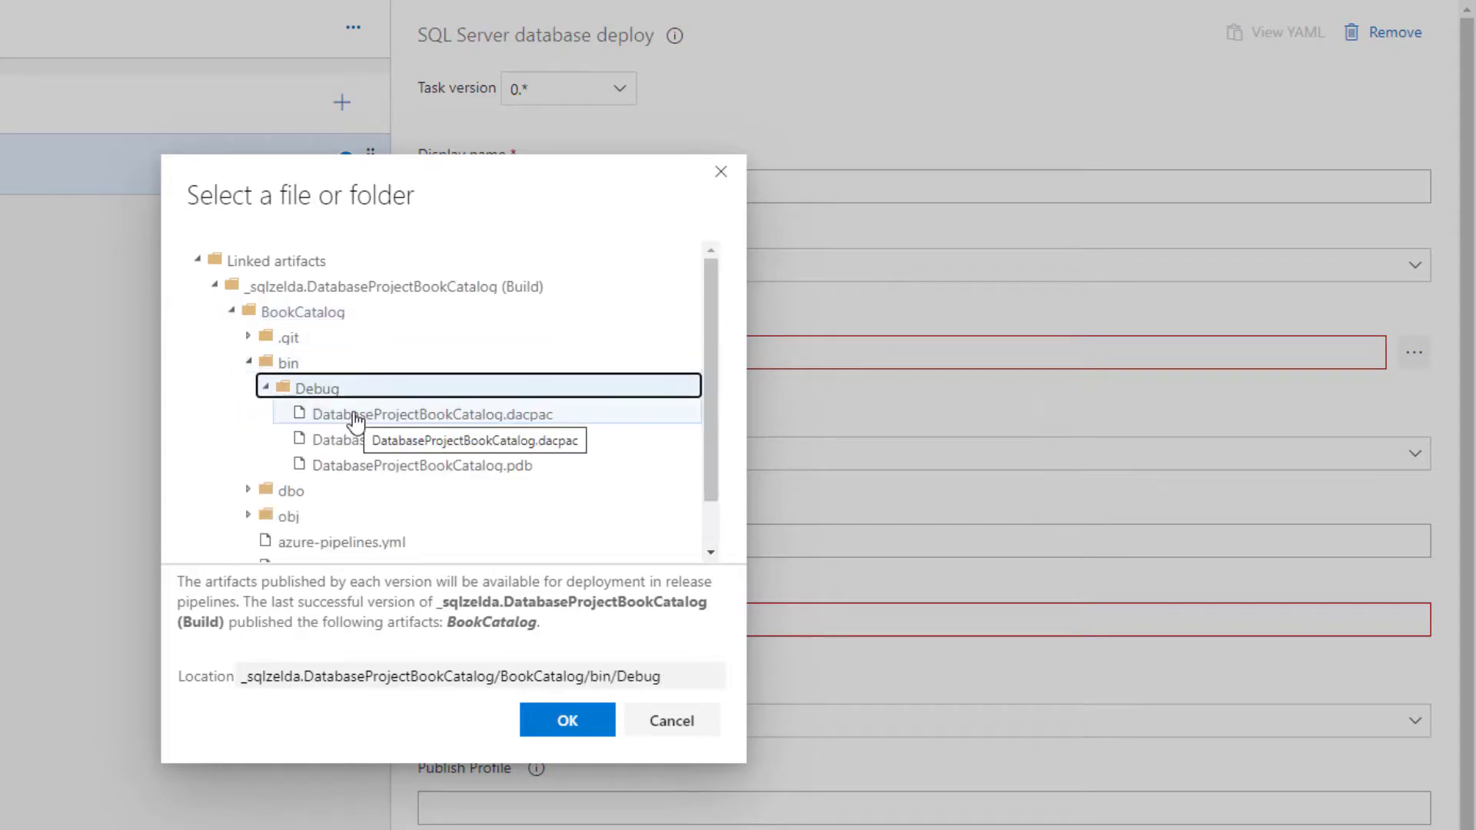
{"action": "left_click", "coordinate": [354, 416]}
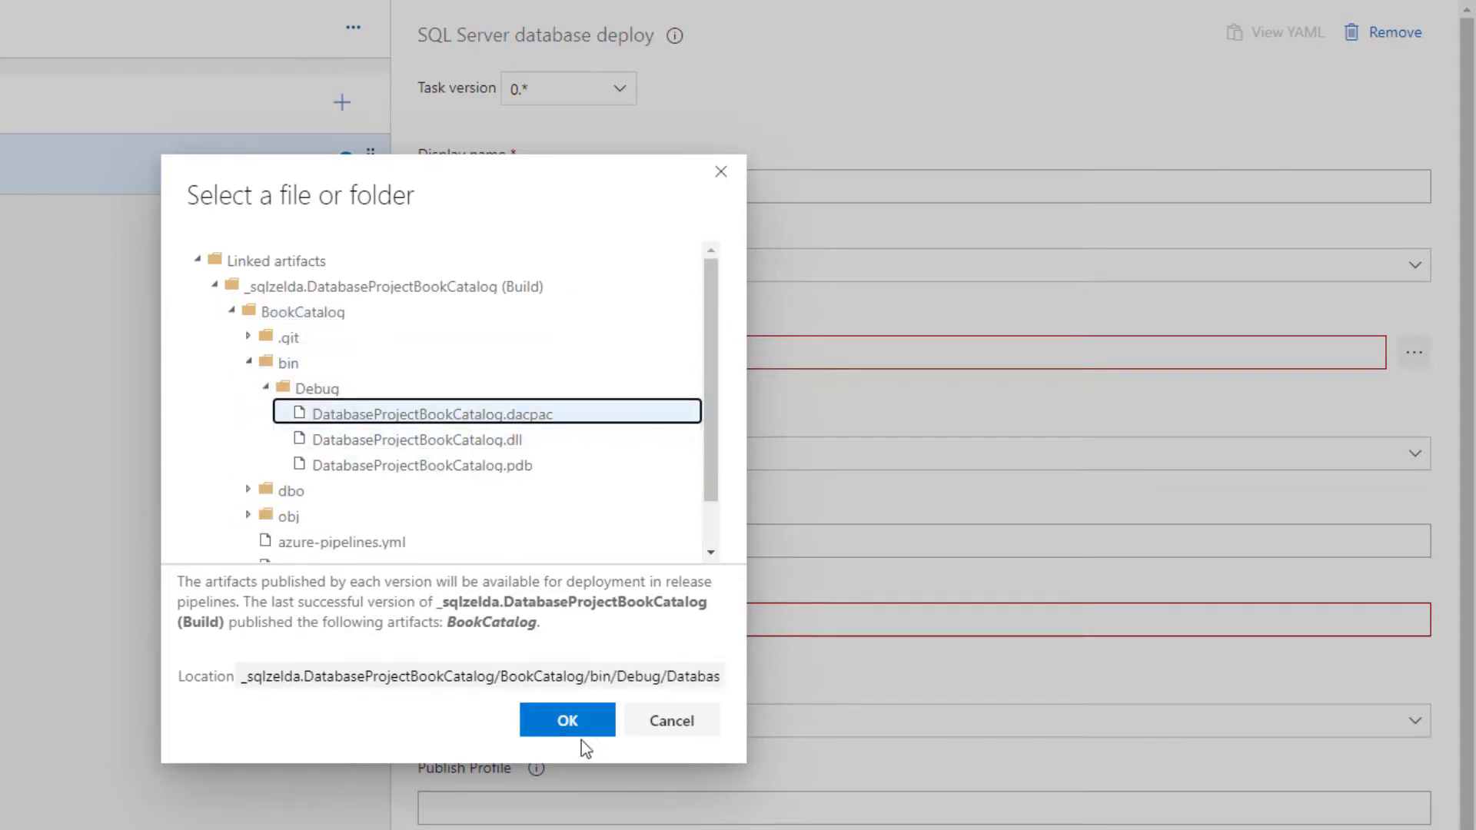
{"action": "left_click", "coordinate": [567, 724]}
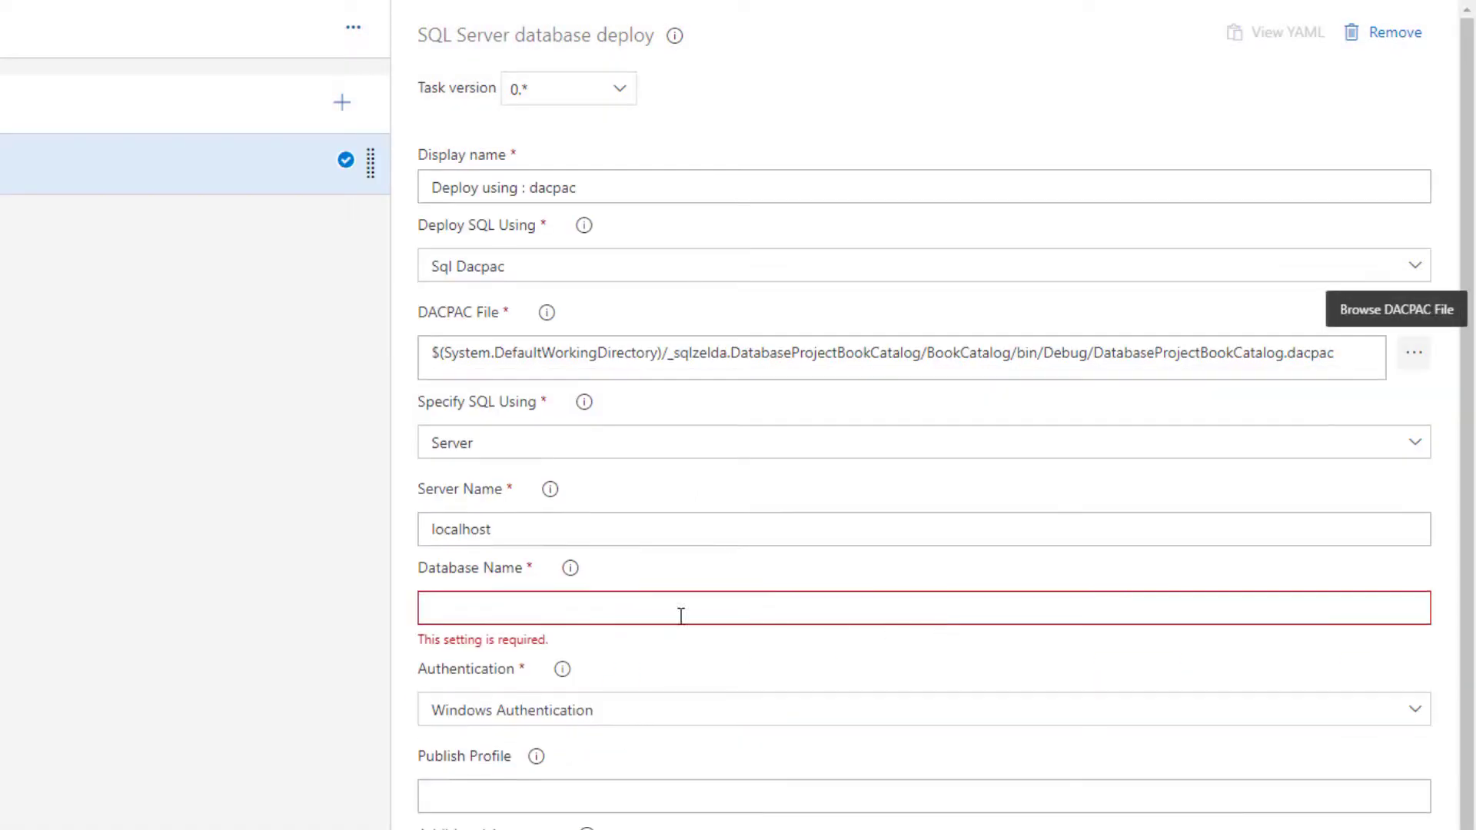
Set the database name of the SQL Server database deploy task to BookCatalog
{"action": "left_click", "coordinate": [618, 602]}
{"action": "type", "text": "Bo"}
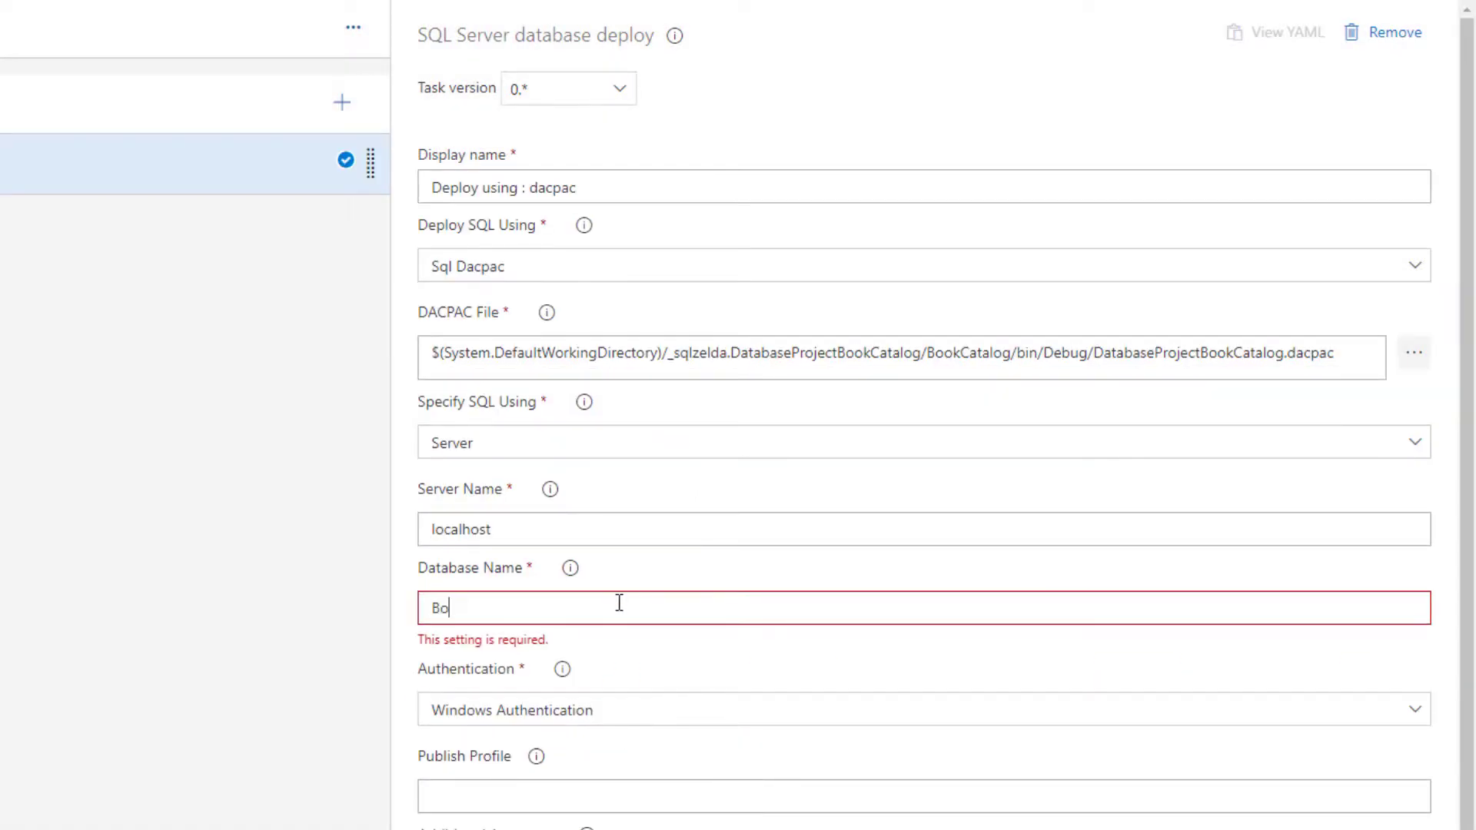
{"action": "type", "text": "okCatalog"}
{"action": "scroll", "coordinate": [629, 647], "scroll_direction": "down", "scroll_amount": 1}
{"action": "scroll", "coordinate": [966, 468], "scroll_direction": "up", "scroll_amount": 3}
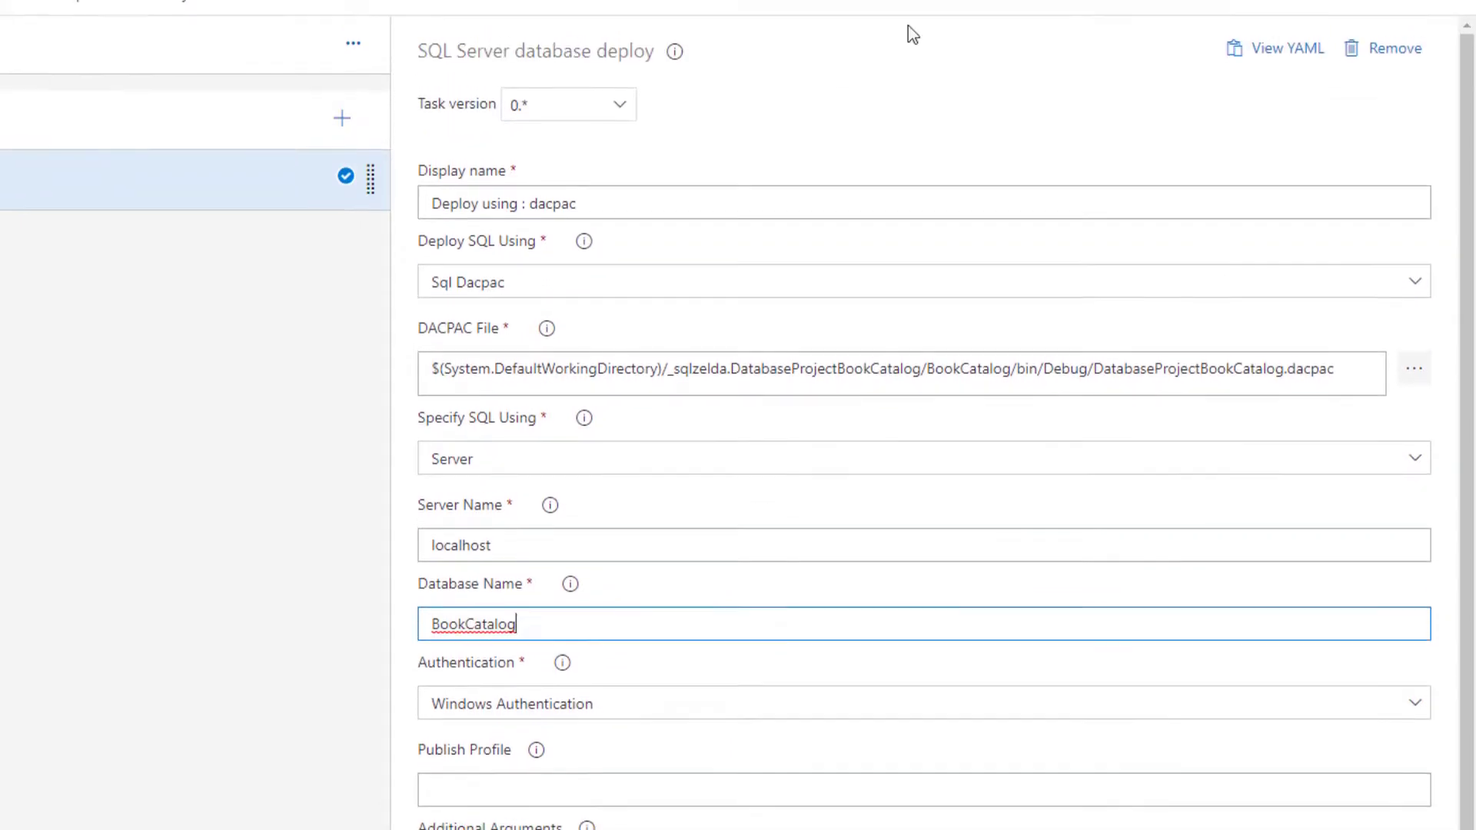
Save the release pipeline in the root folder and create a new release from it with the default options
{"action": "left_click", "coordinate": [1072, 83]}
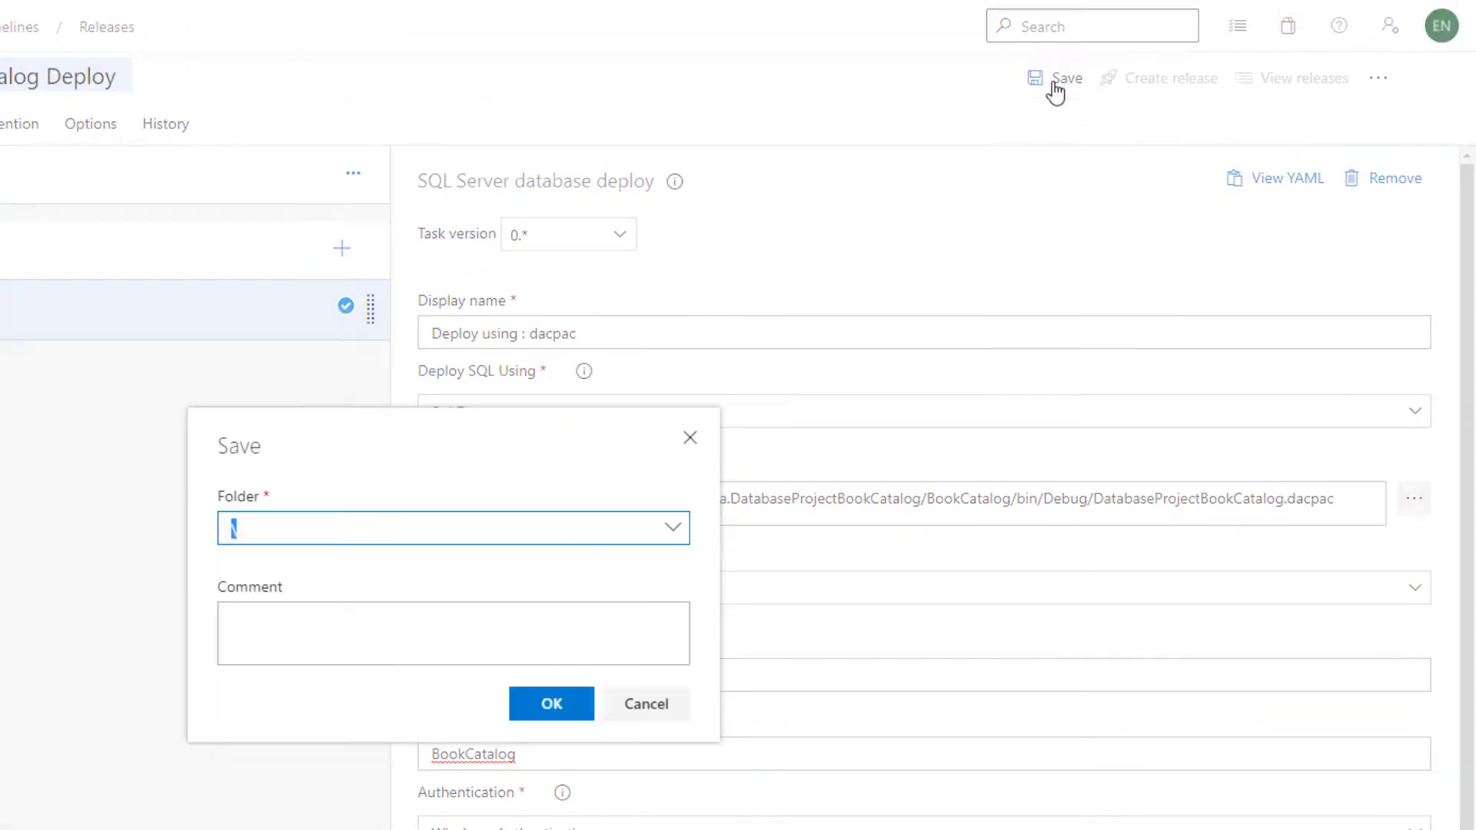
{"action": "left_click", "coordinate": [548, 703]}
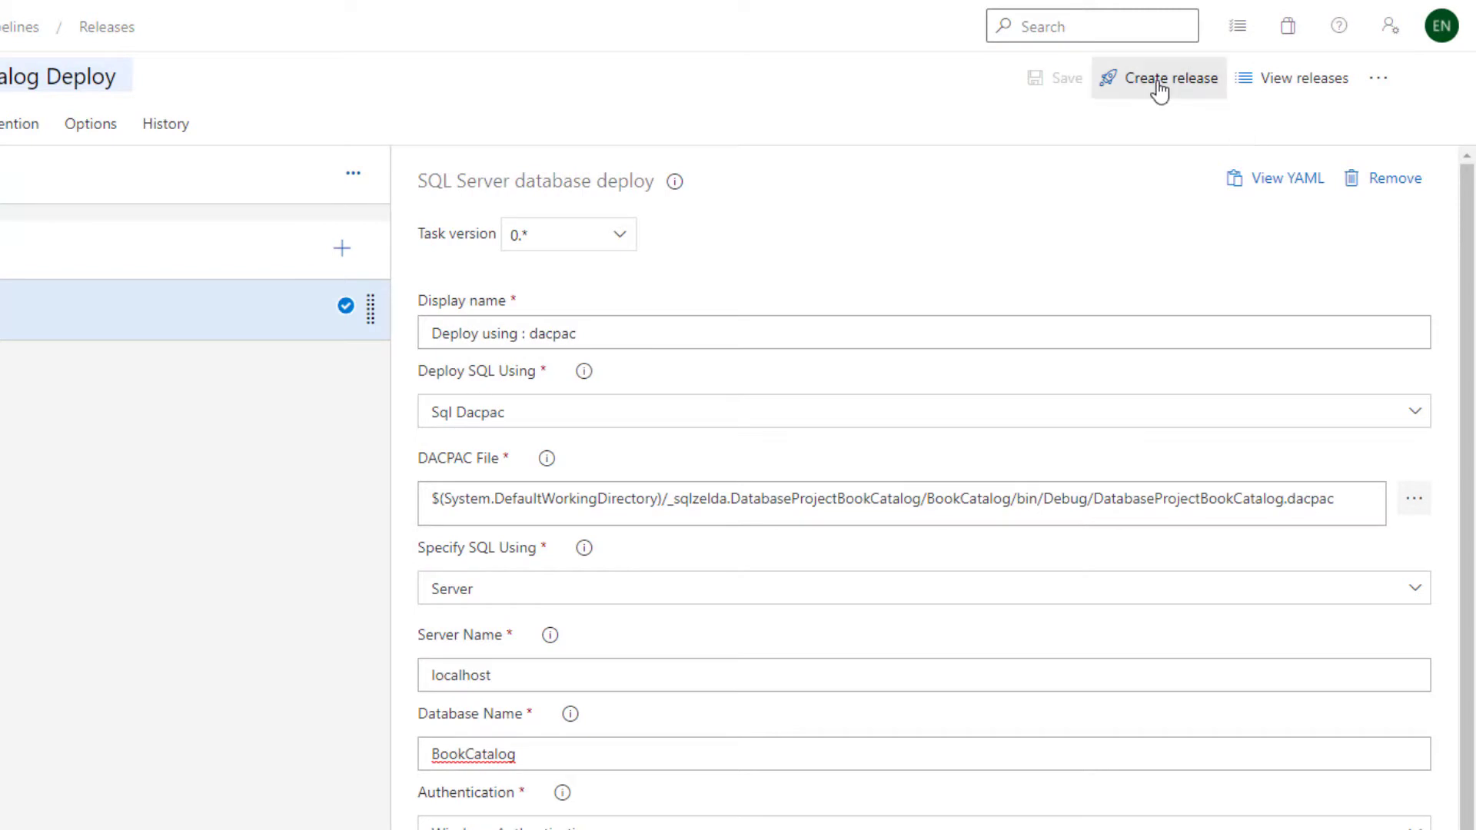
{"action": "left_click", "coordinate": [1160, 90]}
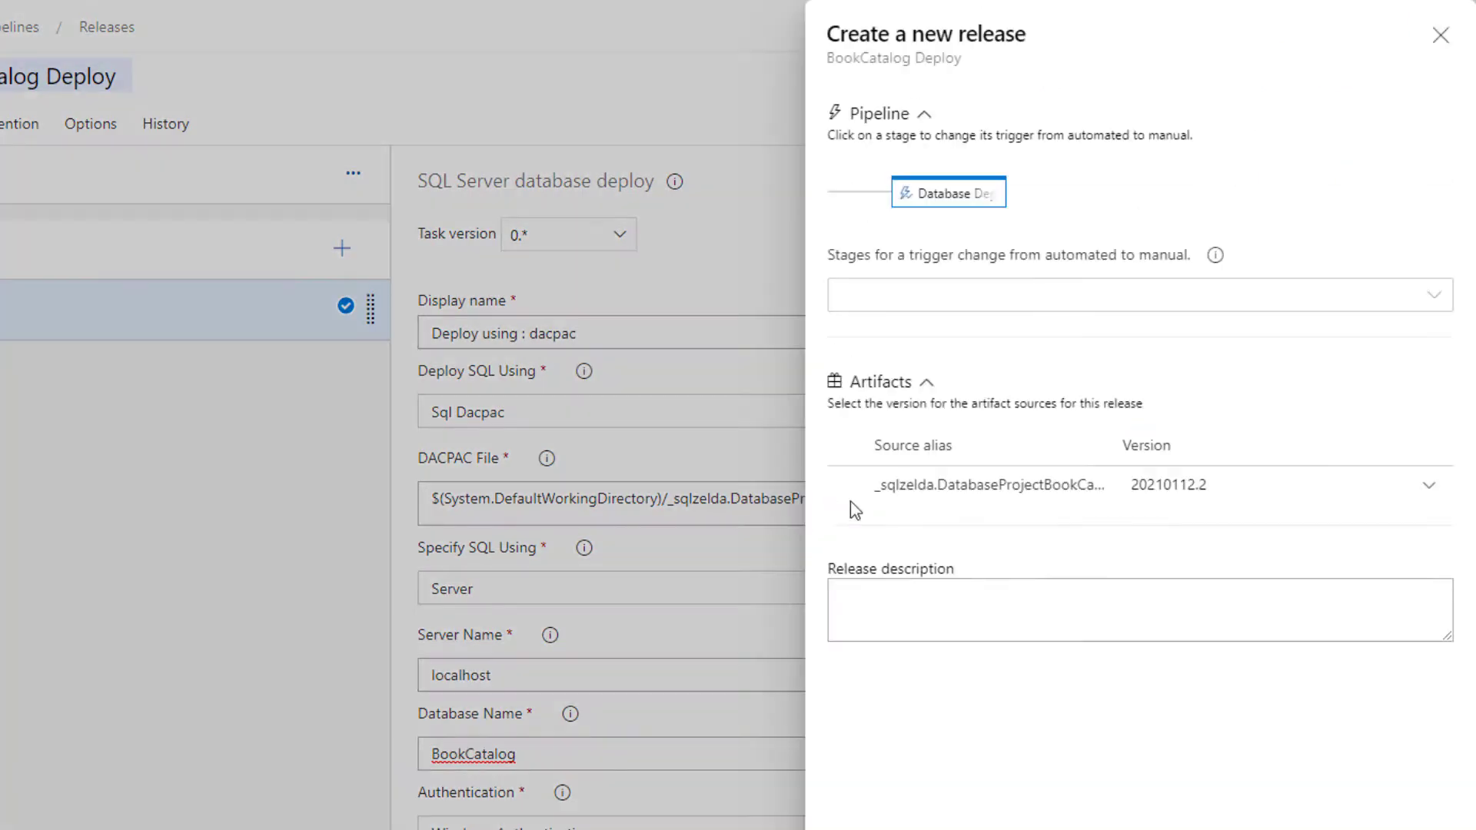
{"action": "scroll", "coordinate": [873, 692], "scroll_direction": "down", "scroll_amount": 4}
{"action": "left_click", "coordinate": [871, 801]}
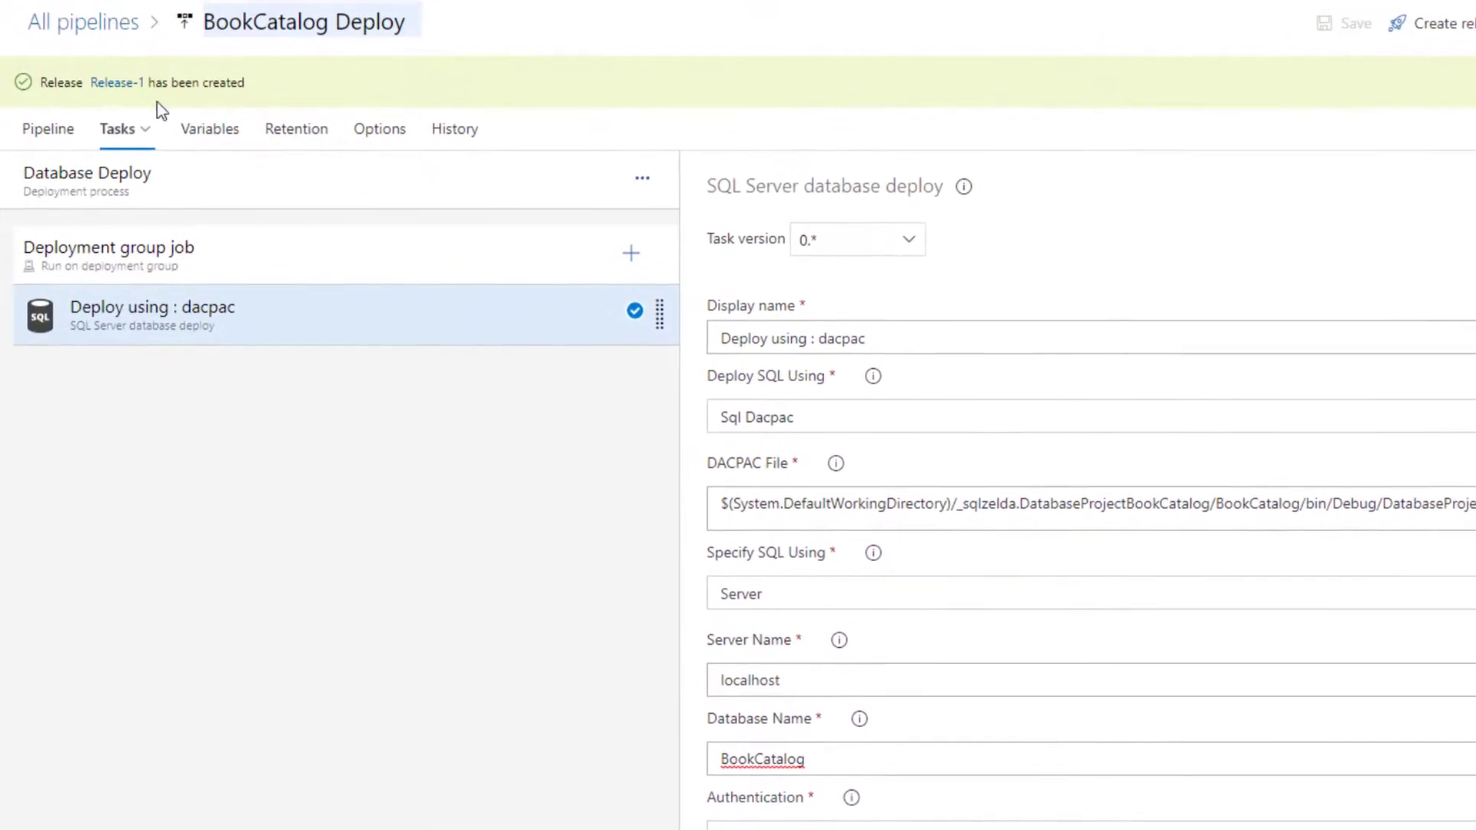
Open the newly created release and view the Database Deploy stage's deployment logs and target progress
{"action": "left_click", "coordinate": [136, 99]}
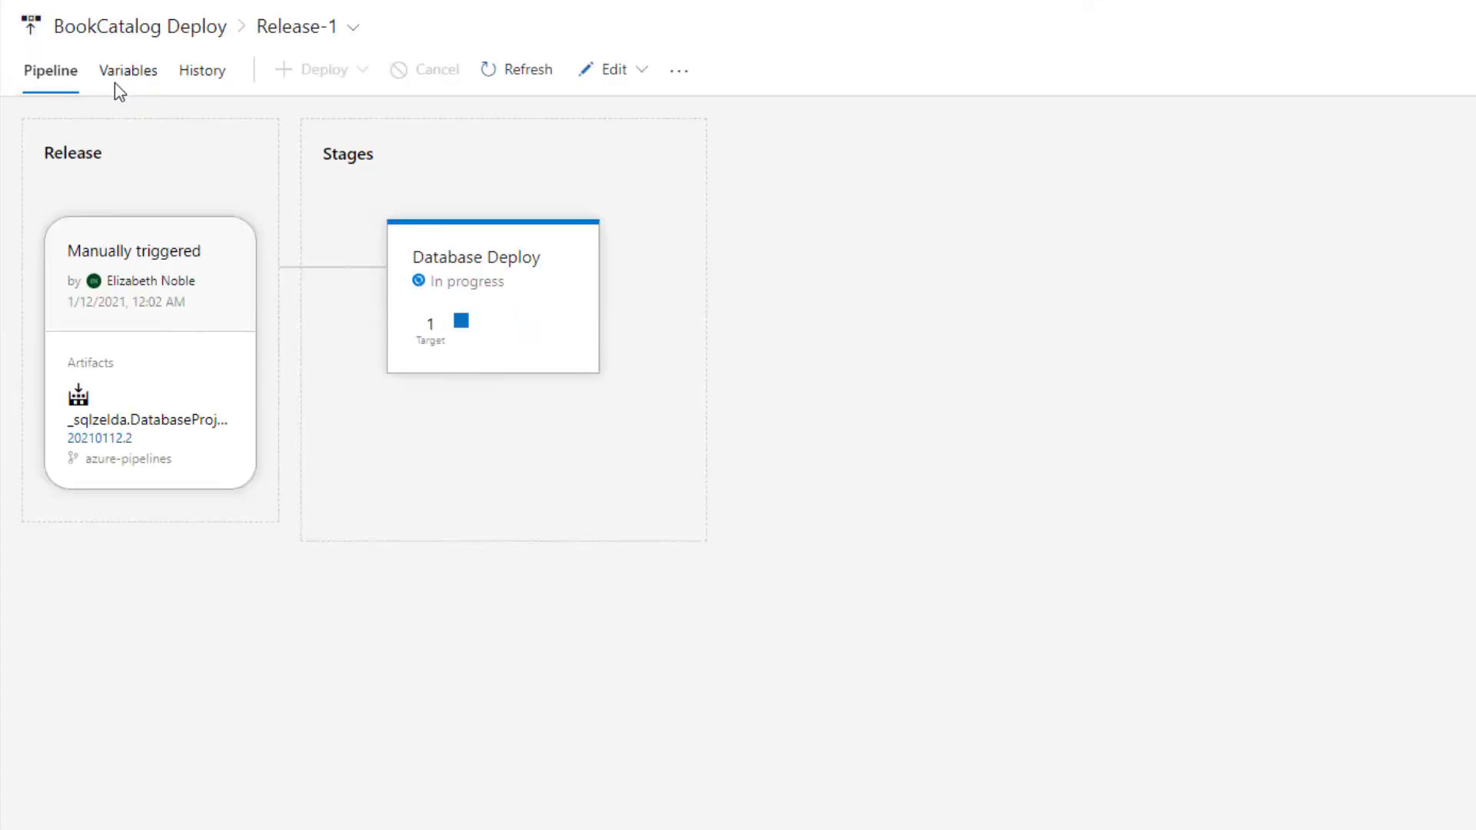
{"action": "left_click", "coordinate": [507, 292]}
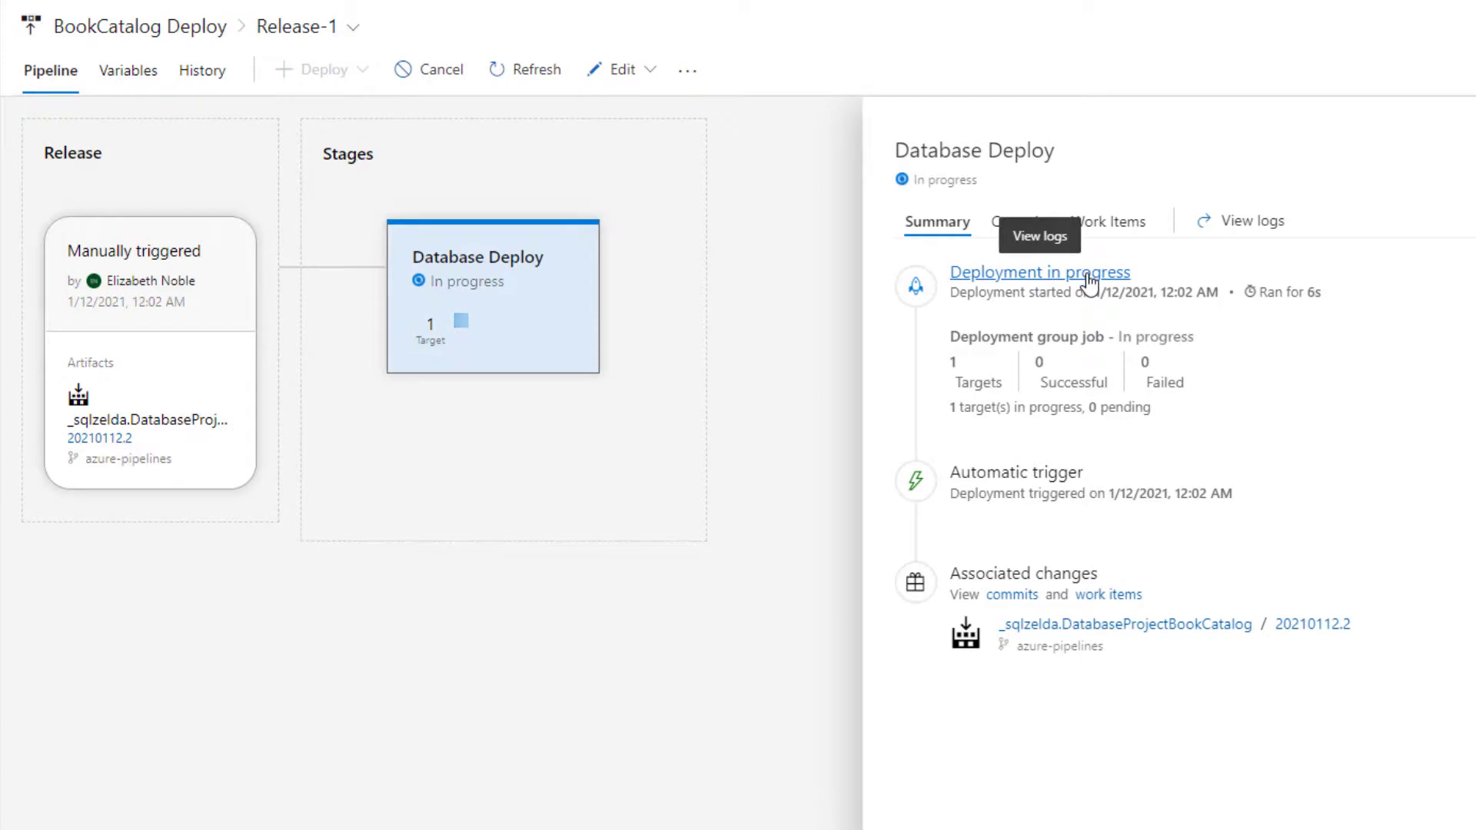
{"action": "left_click", "coordinate": [1090, 277]}
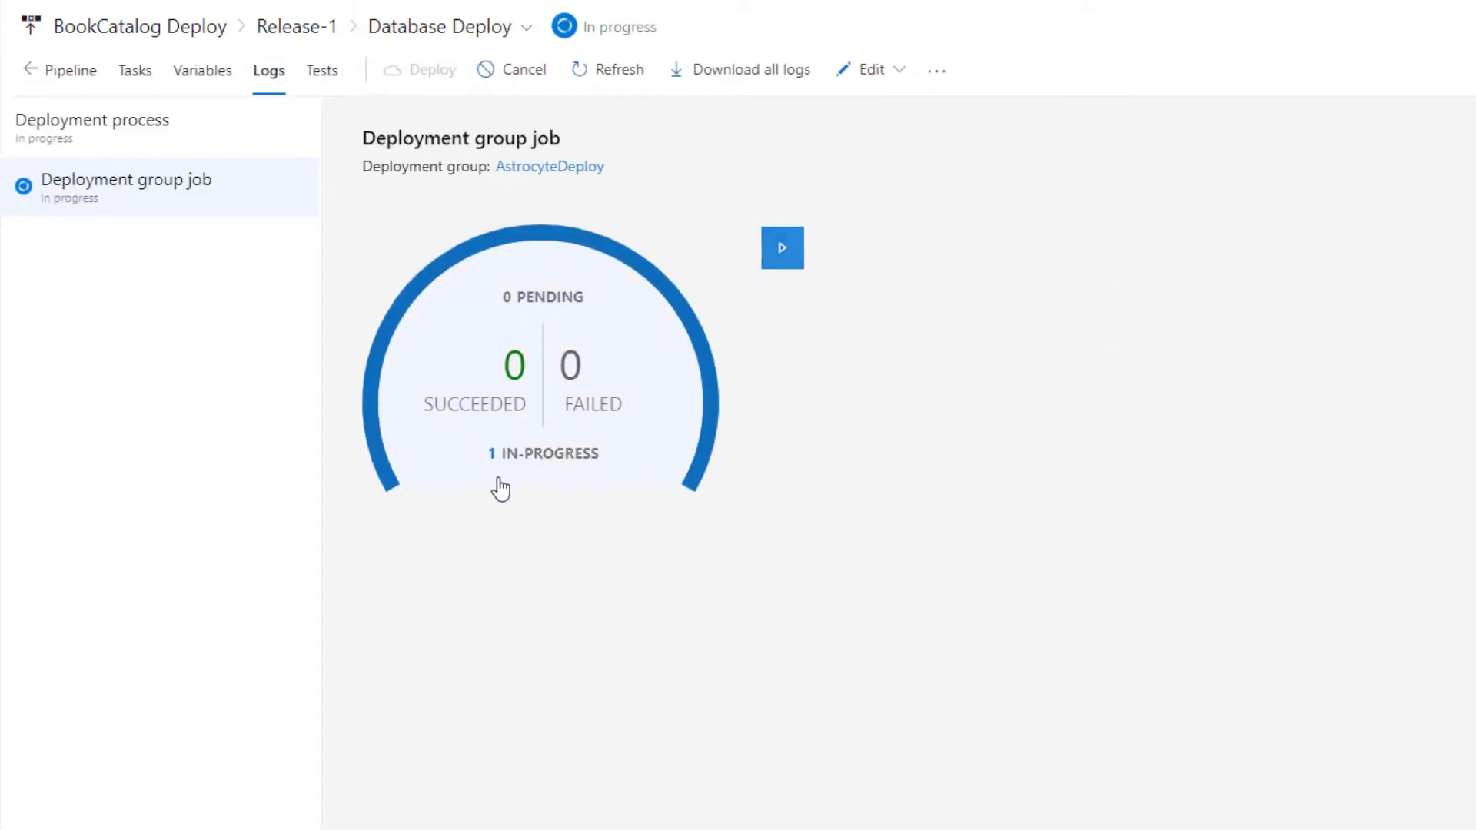
{"action": "left_click", "coordinate": [458, 468]}
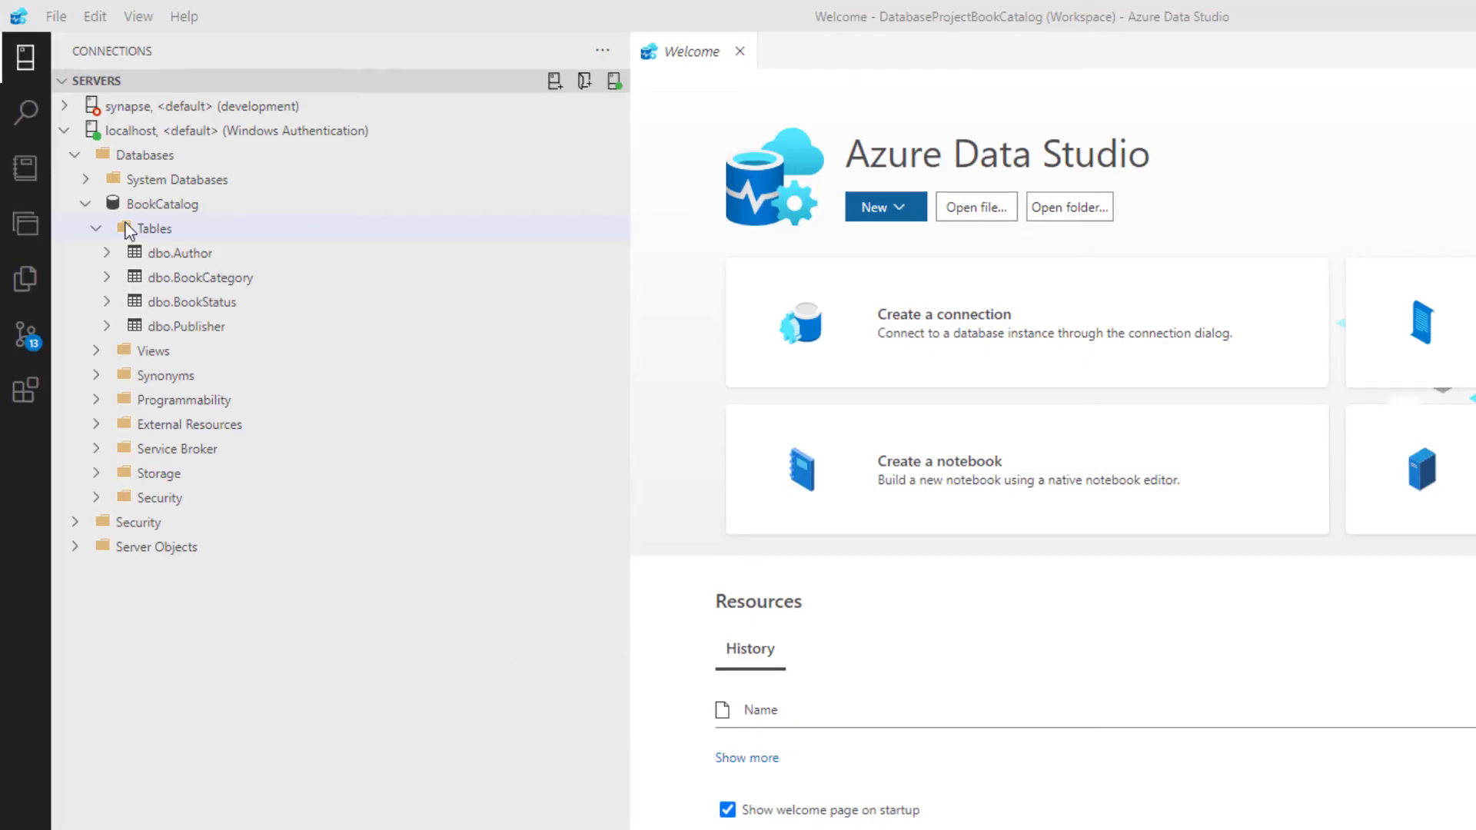
In Azure Data Studio, refresh the Tables folder of the localhost BookCatalog database and expand the dbo.Book table
{"action": "left_click", "coordinate": [135, 235]}
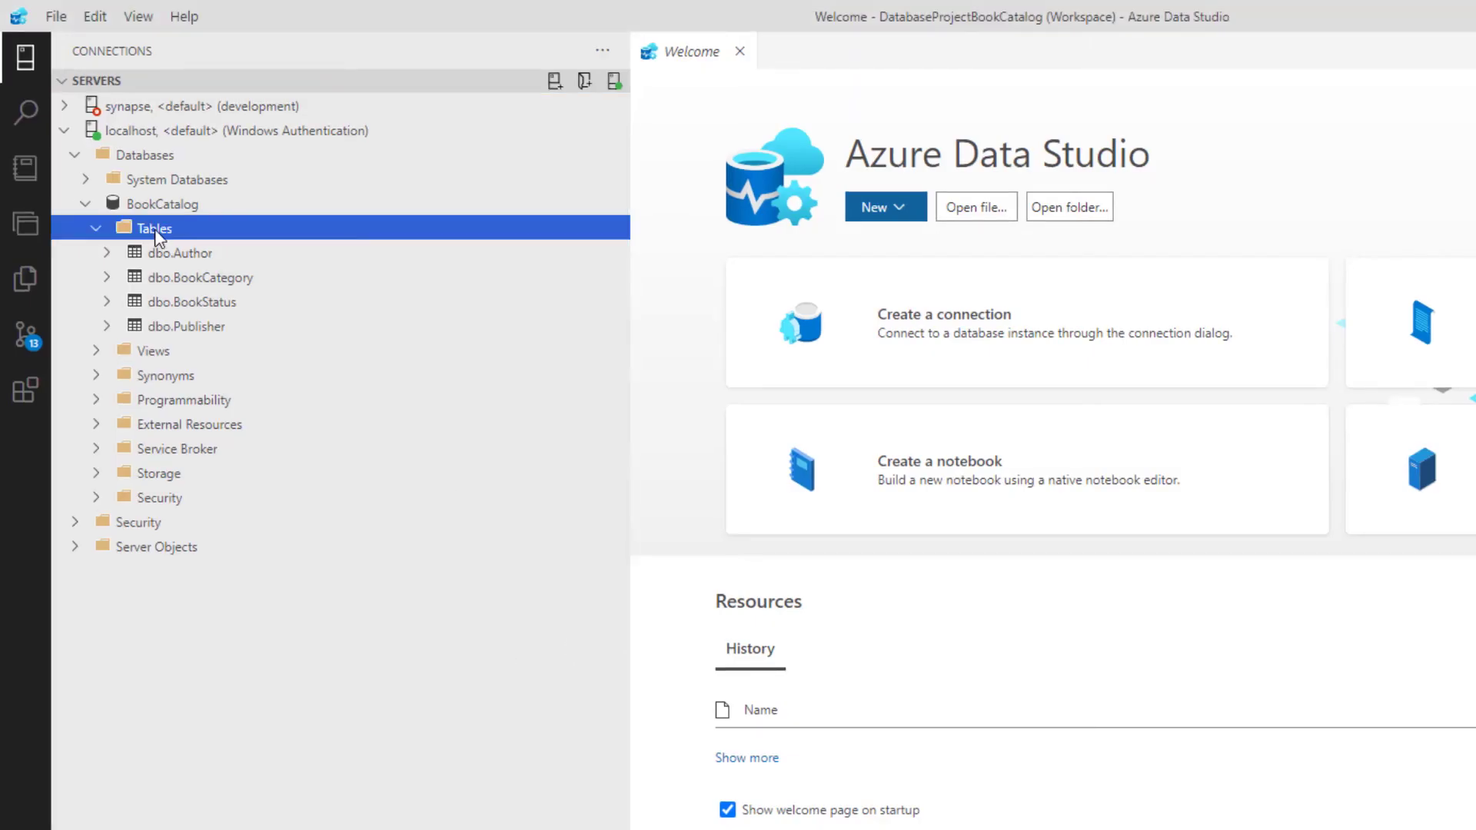
{"action": "right_click", "coordinate": [156, 234]}
{"action": "left_click", "coordinate": [185, 251]}
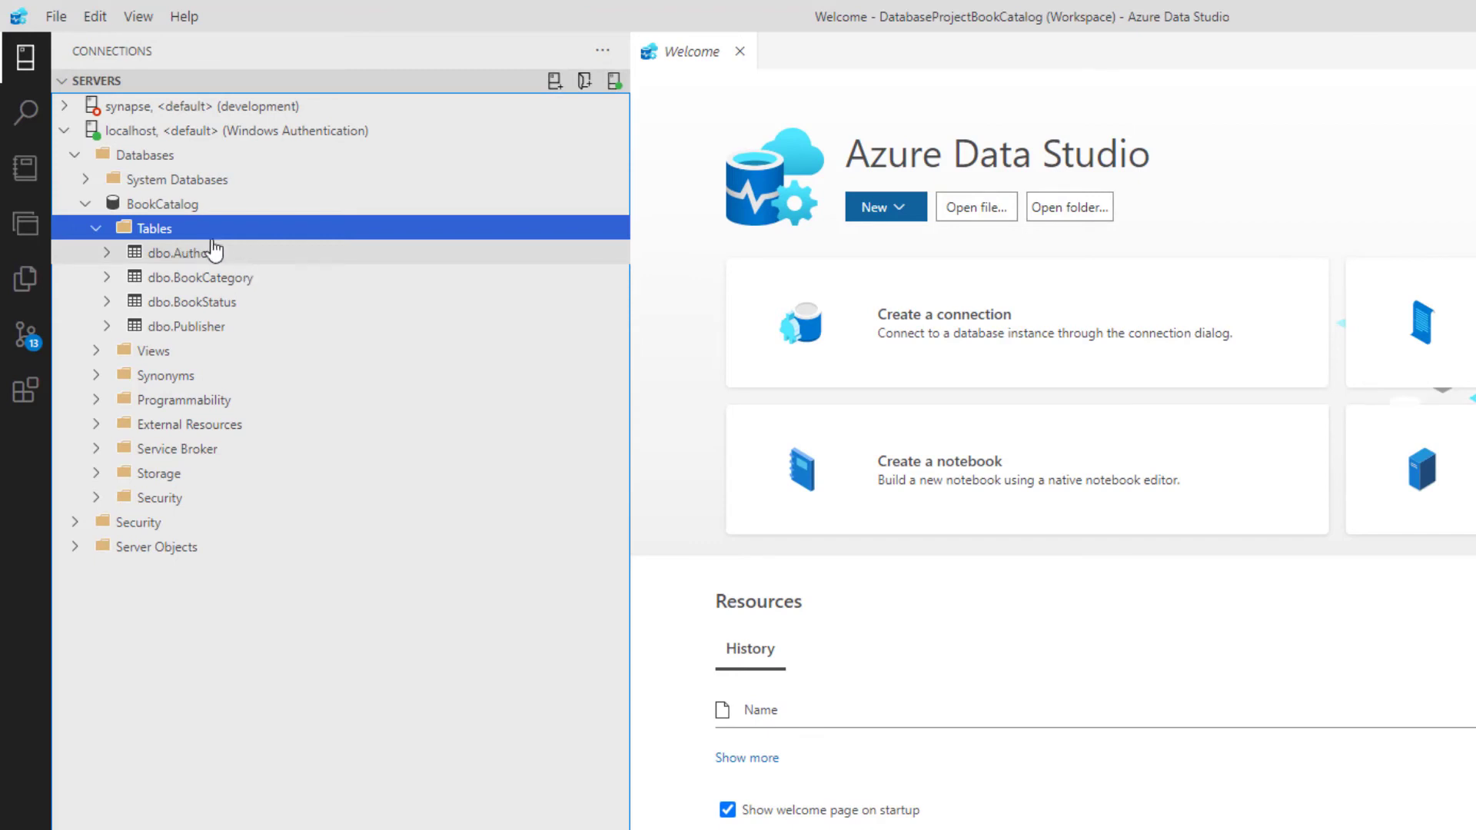
{"action": "left_click", "coordinate": [284, 281]}
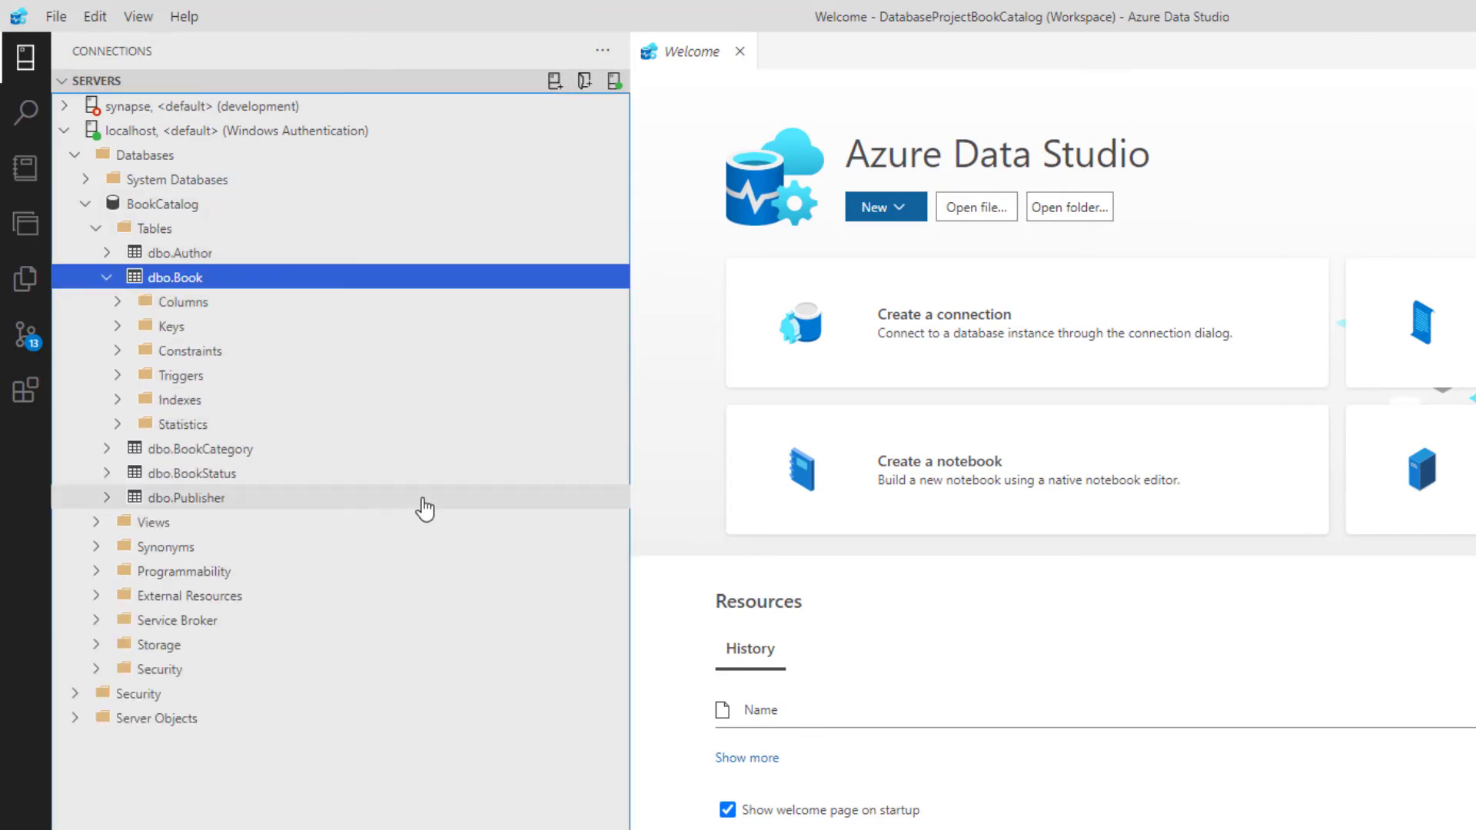